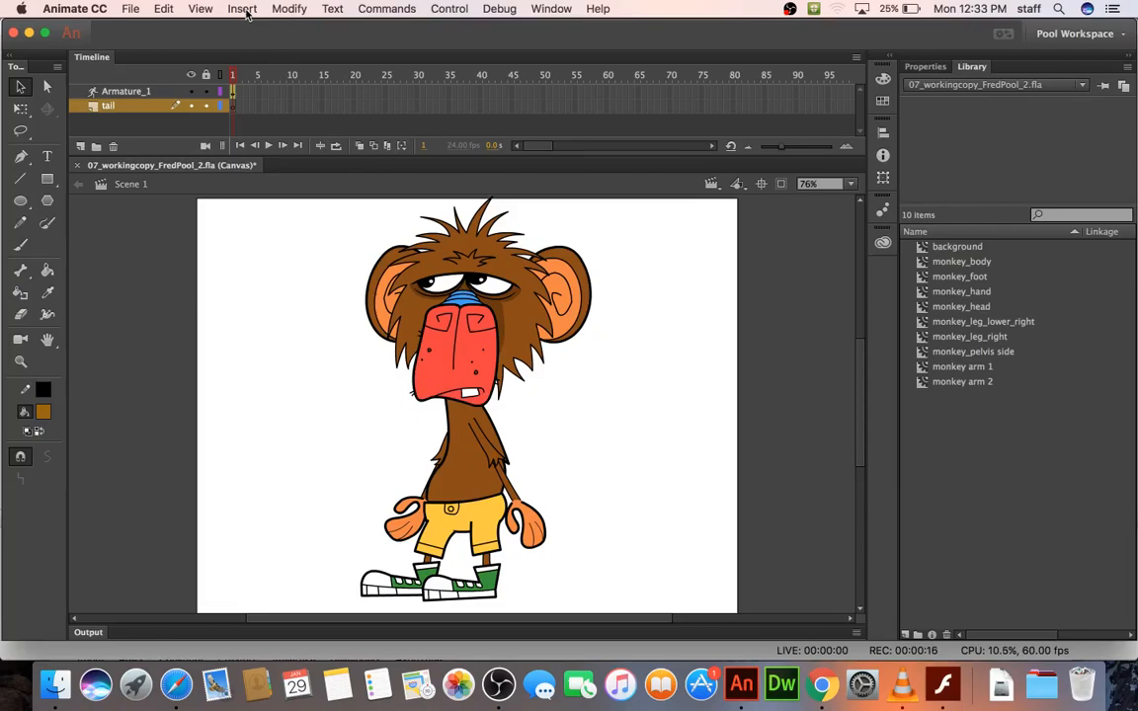
- Create a new movie clip symbol named tail
click(243, 9)
click(287, 27)
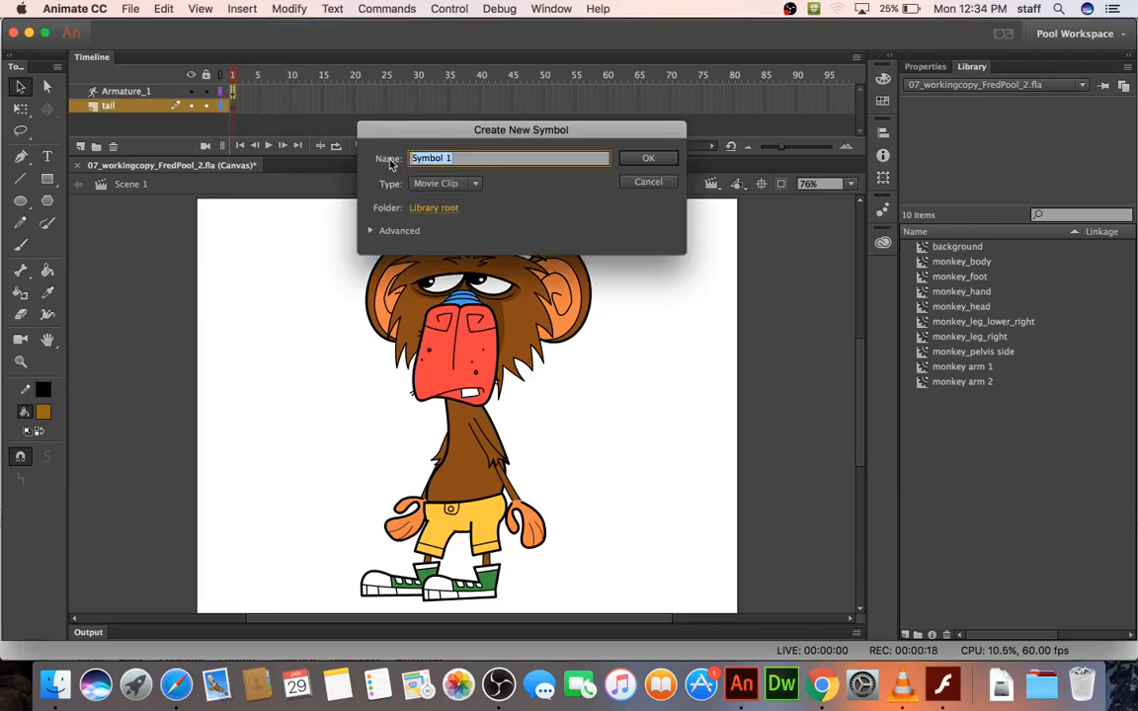
text(tail)
key(Return)
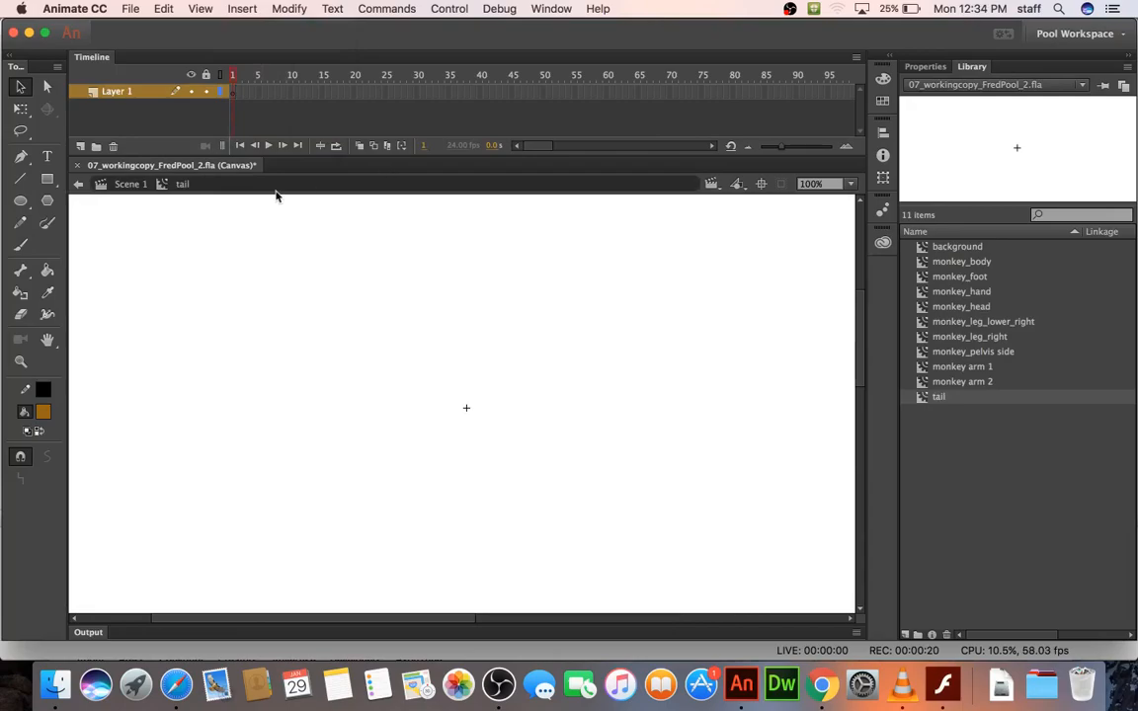
- Draw a long, thin horizontal brown rectangle with a black outline and bend its right end into a rounded tip
click(46, 179)
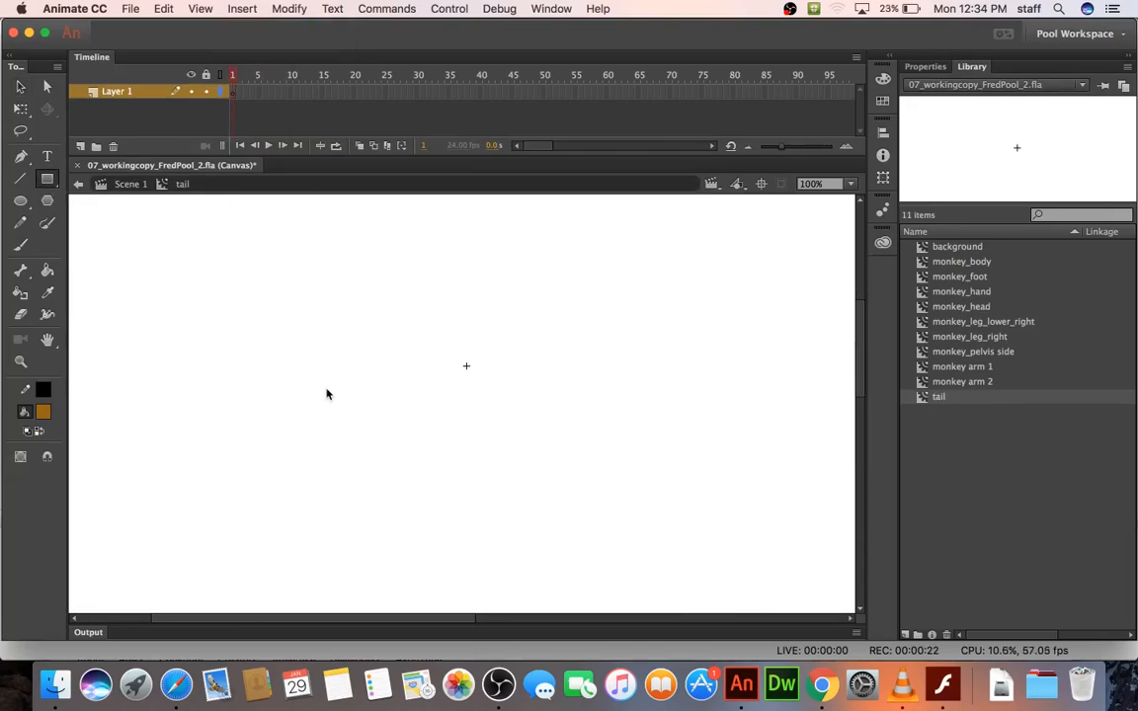
mouse_move(322, 360)
mouse_down()
mouse_move(774, 373)
mouse_move(682, 374)
mouse_up()
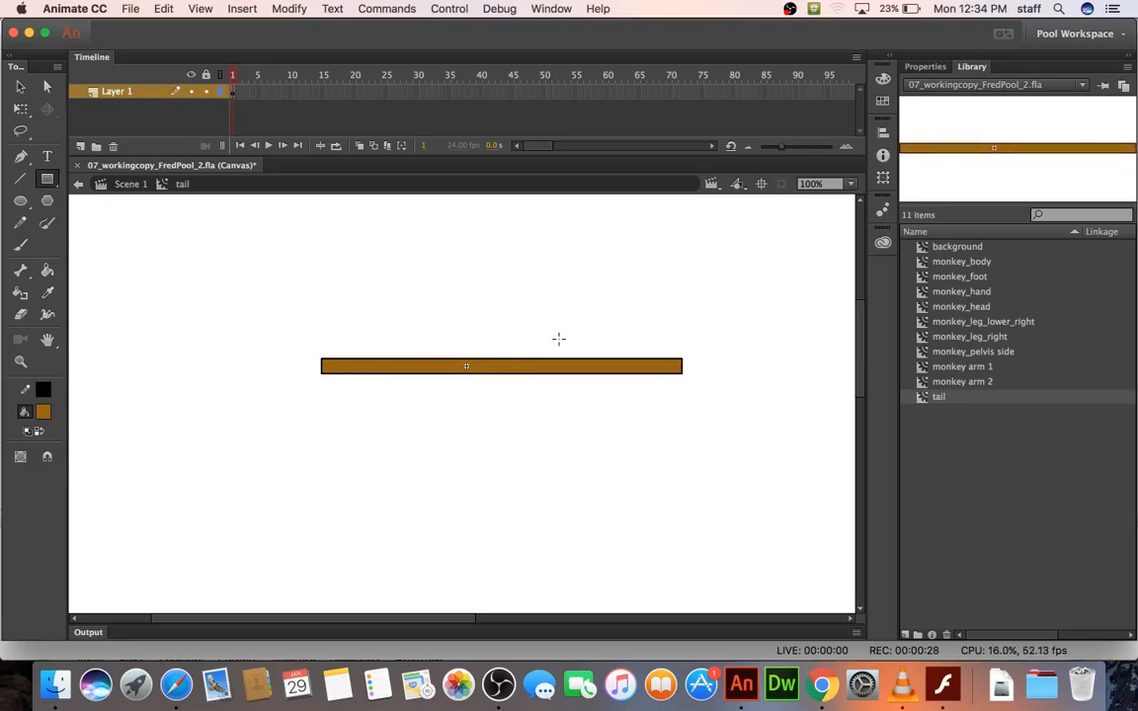
click(20, 361)
drag(639, 339, 680, 378)
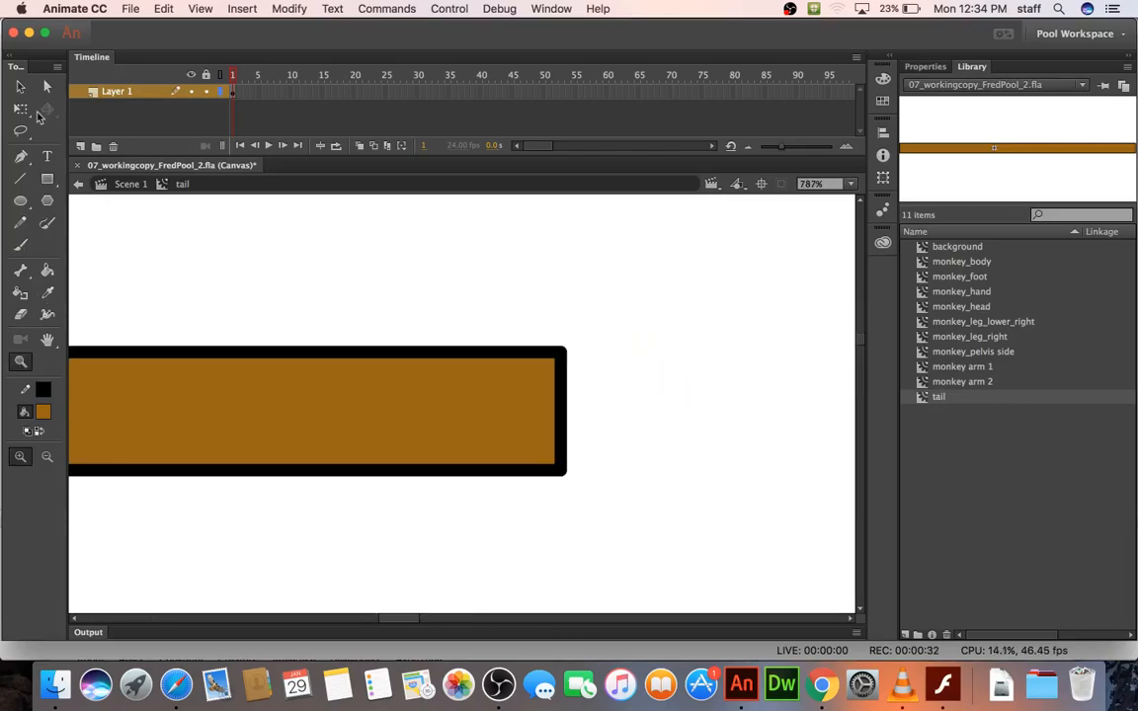
click(20, 88)
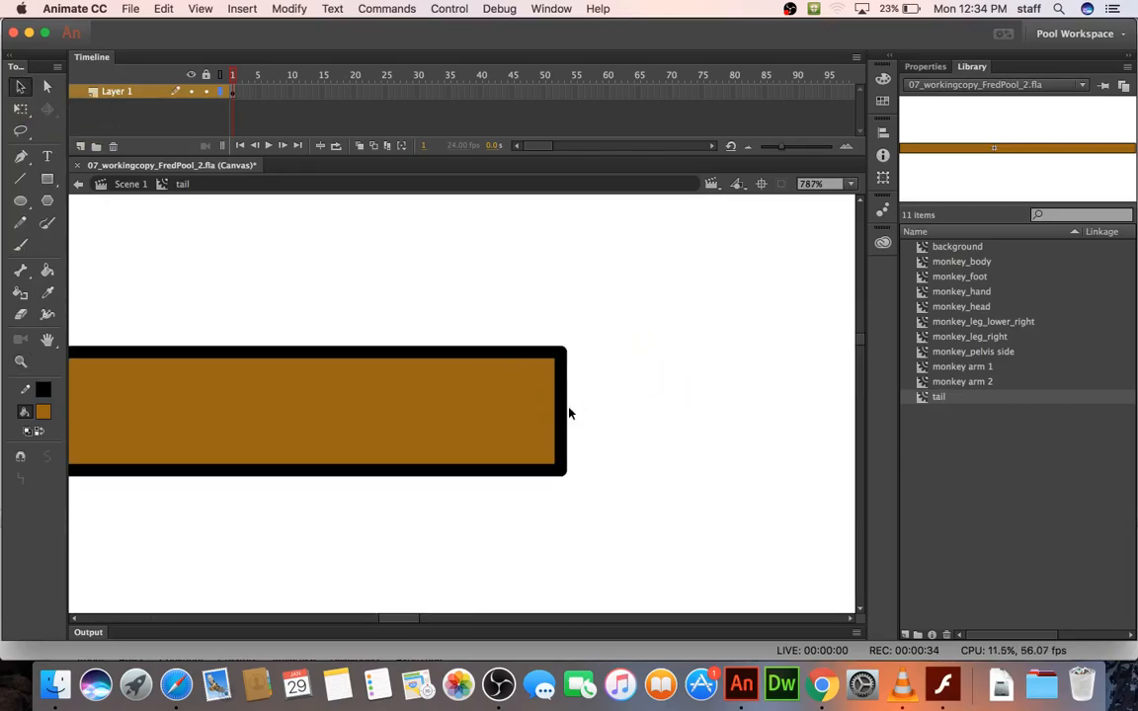
drag(566, 416, 634, 404)
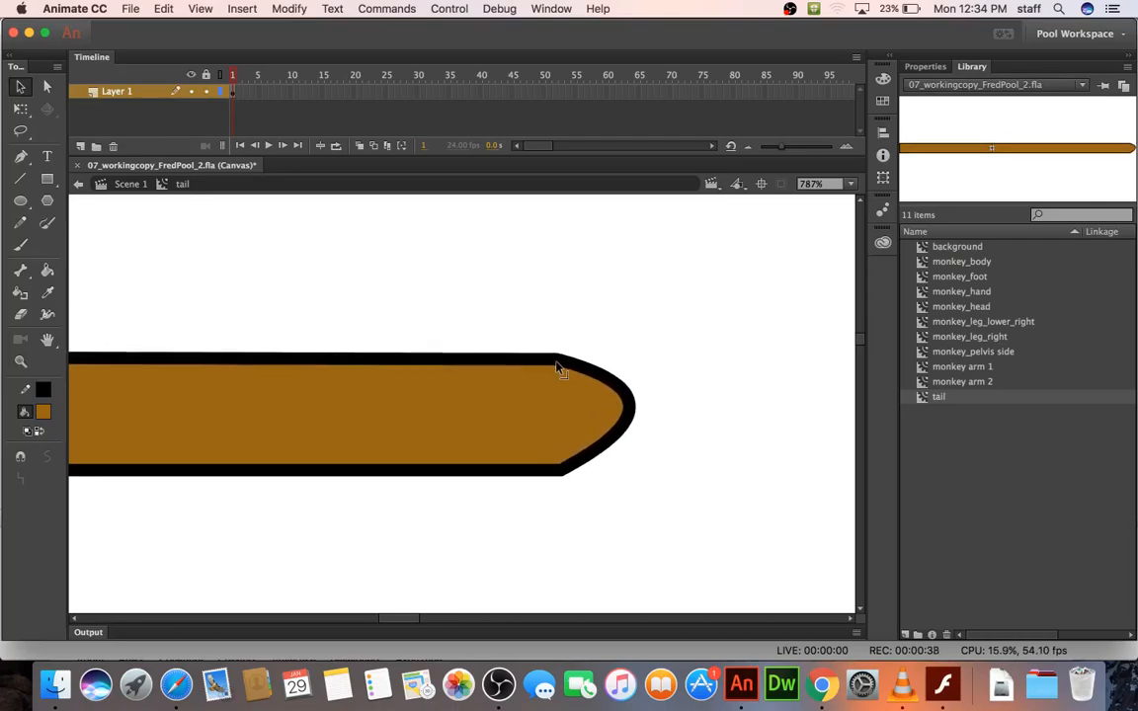
drag(561, 356, 565, 353)
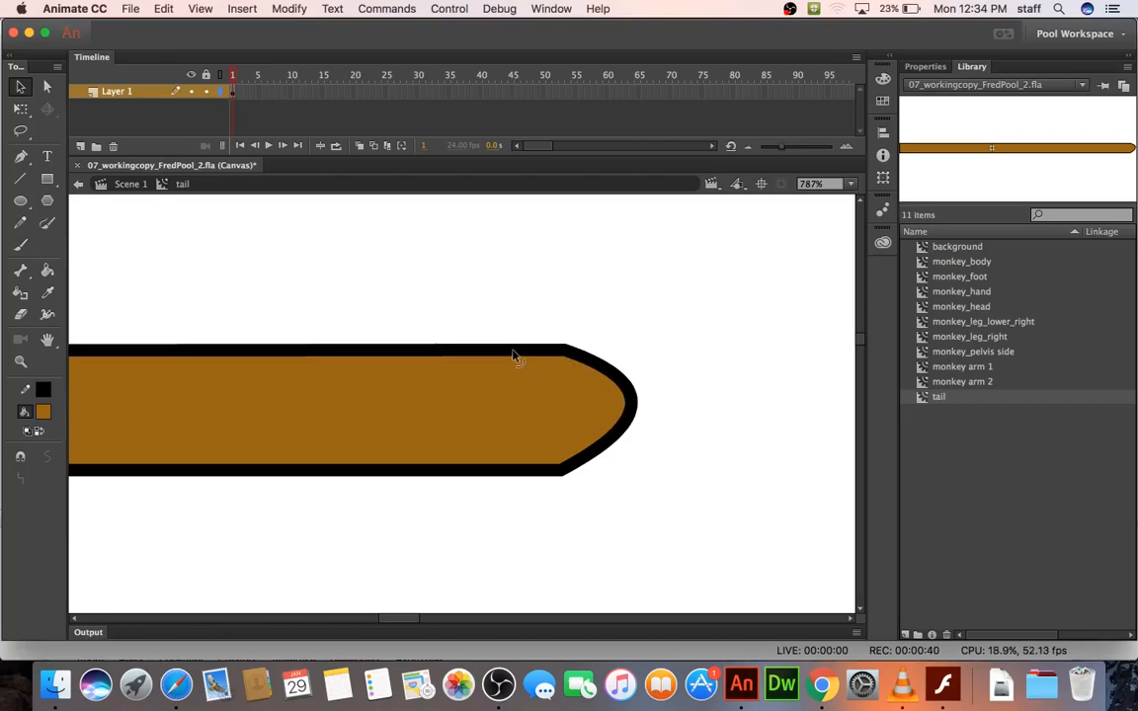
mouse_move(564, 476)
mouse_down()
mouse_move(534, 476)
mouse_move(558, 475)
mouse_up()
key(ctrl+1)
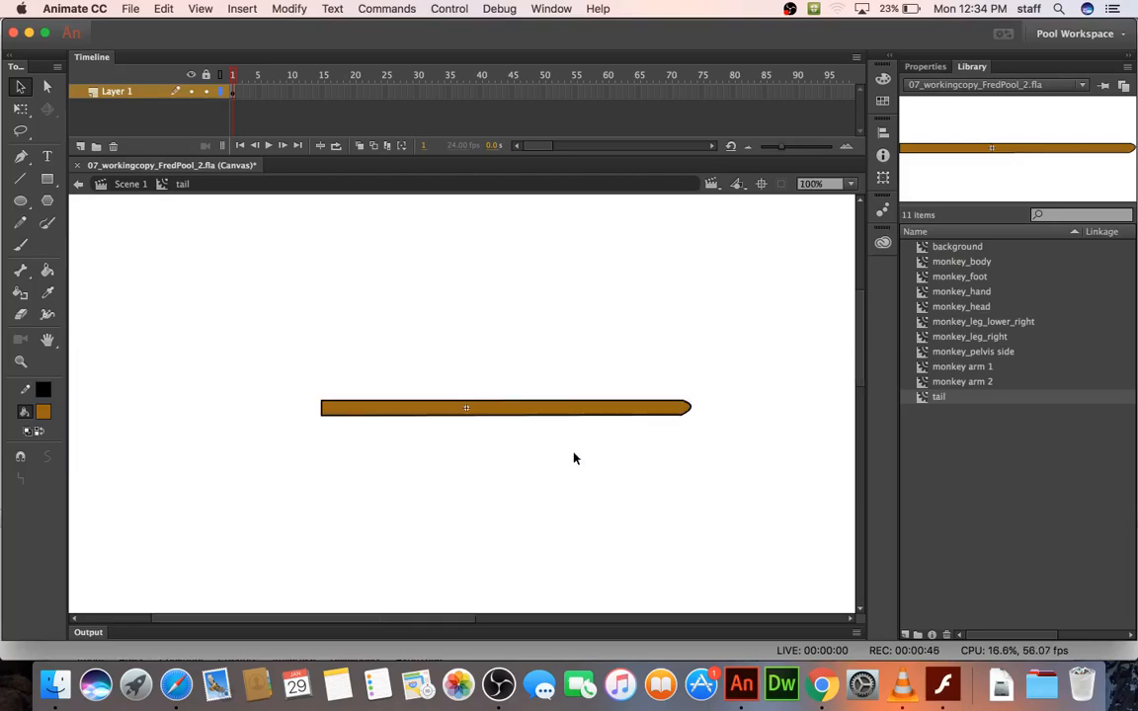
- Add a chain of bones along the tail shape from its square left end to the rounded tip
click(20, 270)
drag(329, 408, 382, 409)
drag(382, 408, 445, 409)
drag(446, 408, 570, 409)
drag(570, 408, 653, 409)
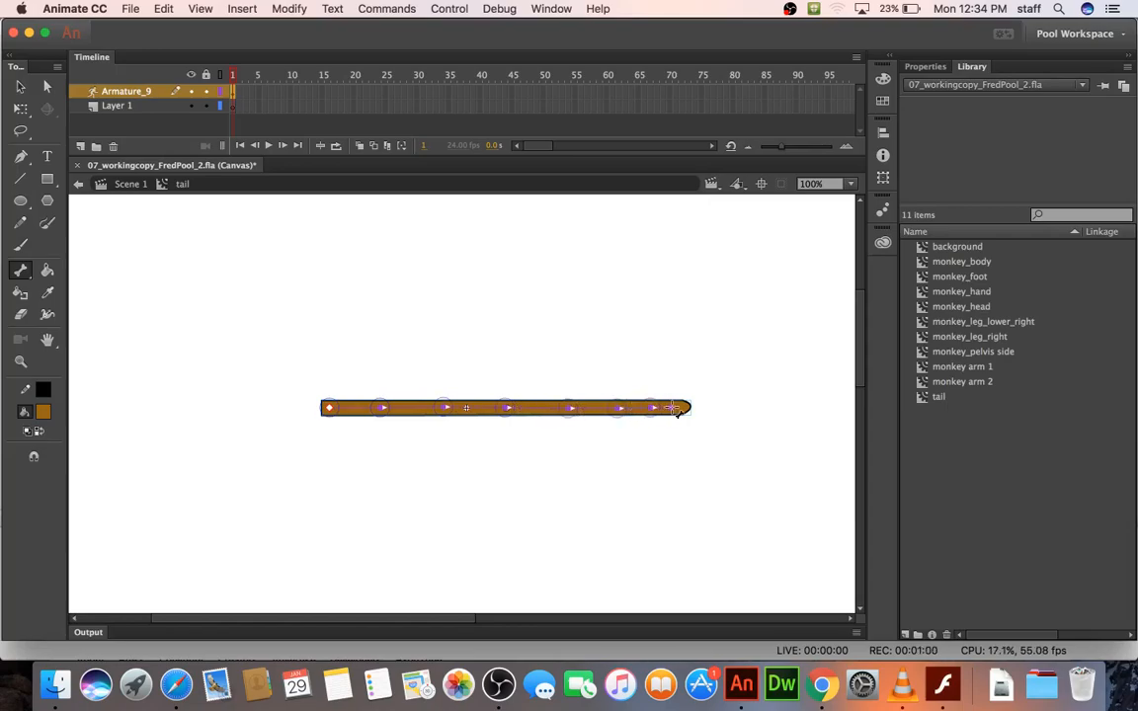
- Pose the tail by its tip bone so it curls up and back over its base
click(20, 86)
drag(689, 412, 706, 397)
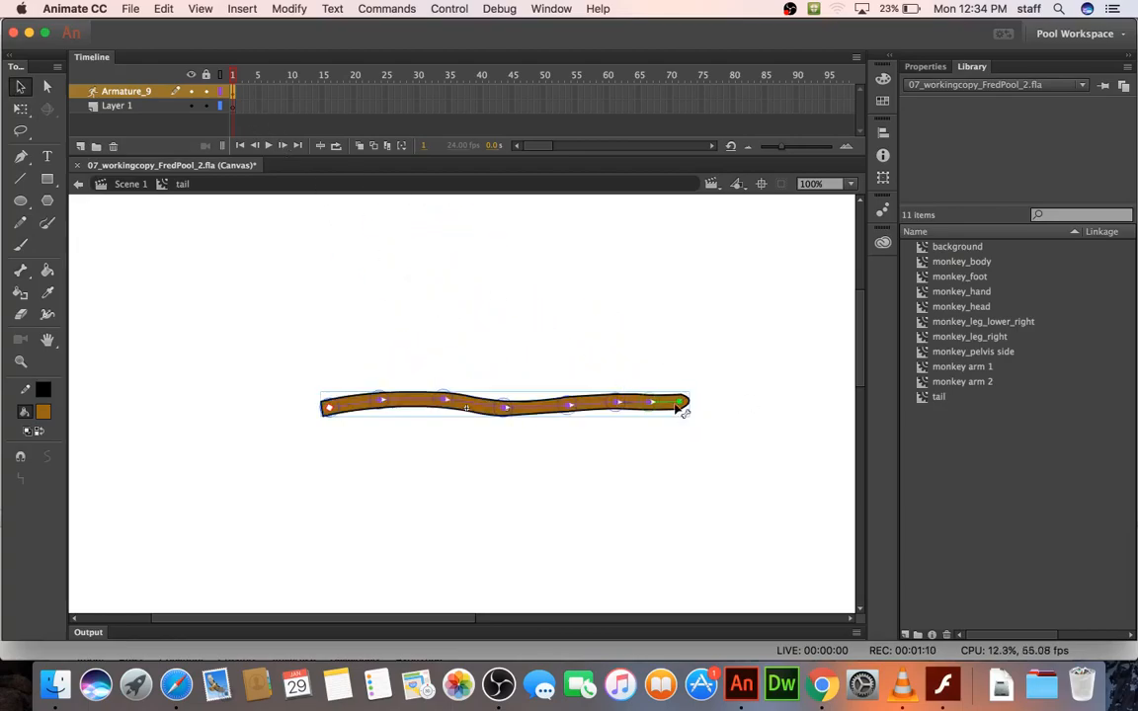
drag(686, 398, 369, 303)
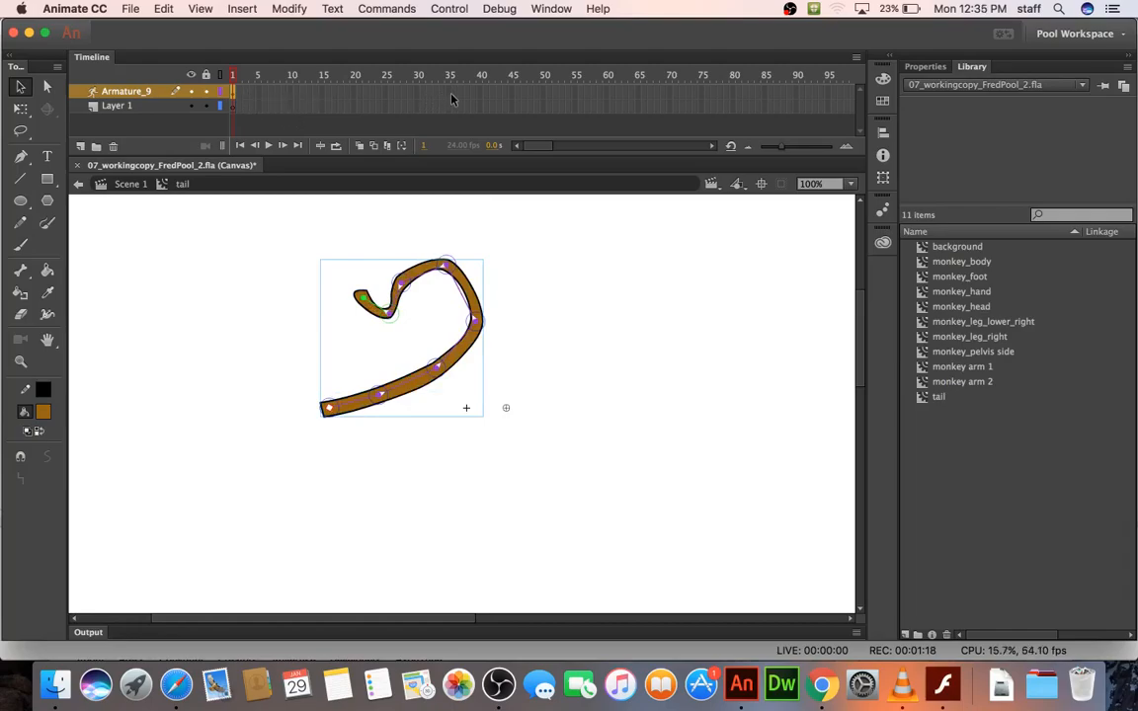
- Insert armature poses at frames 20 and 40 that keep the curled tail shape of frame 1
click(481, 94)
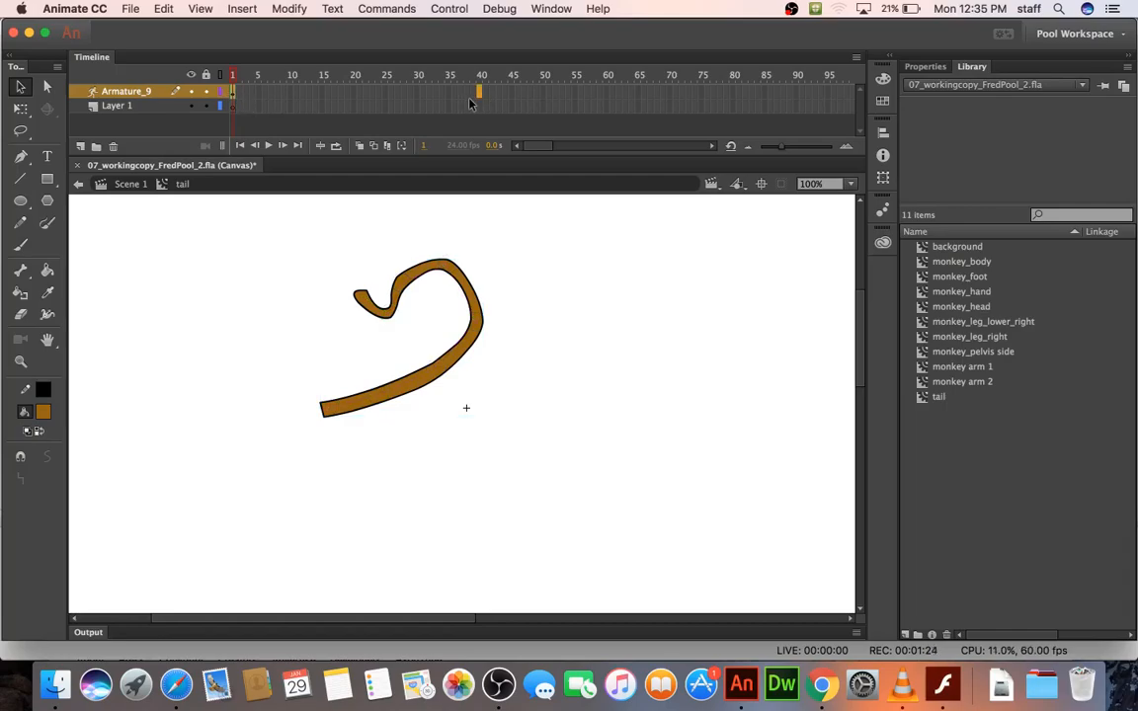
key(F6)
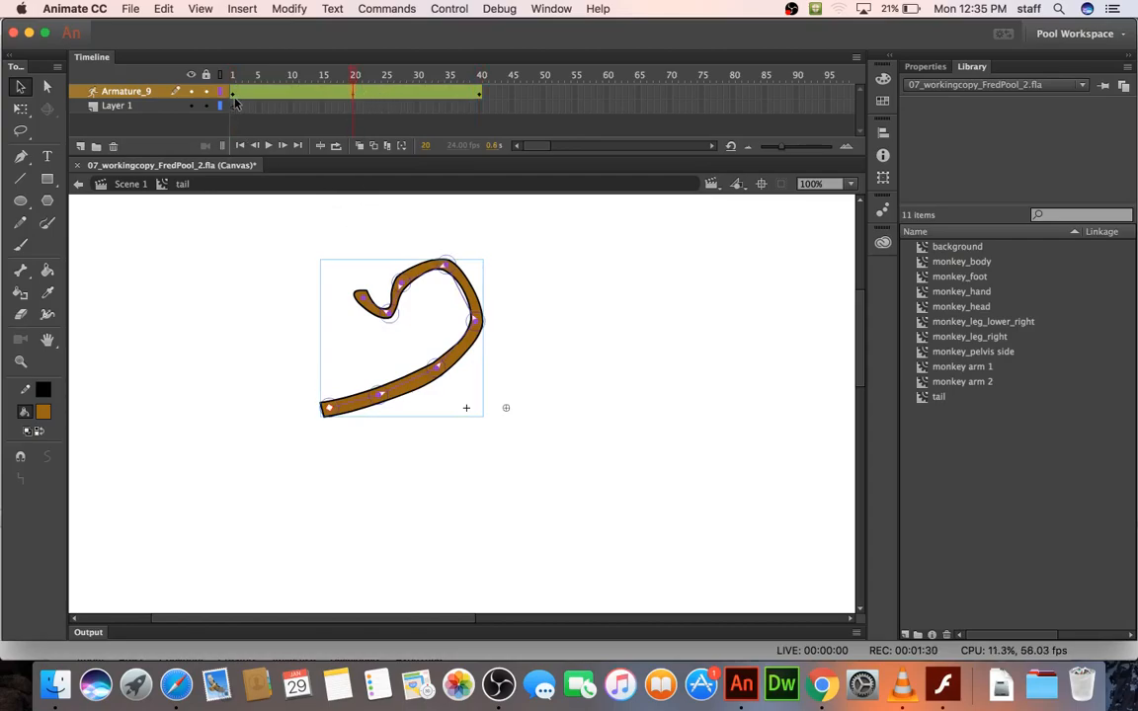
click(233, 96)
click(480, 95)
click(233, 95)
click(480, 94)
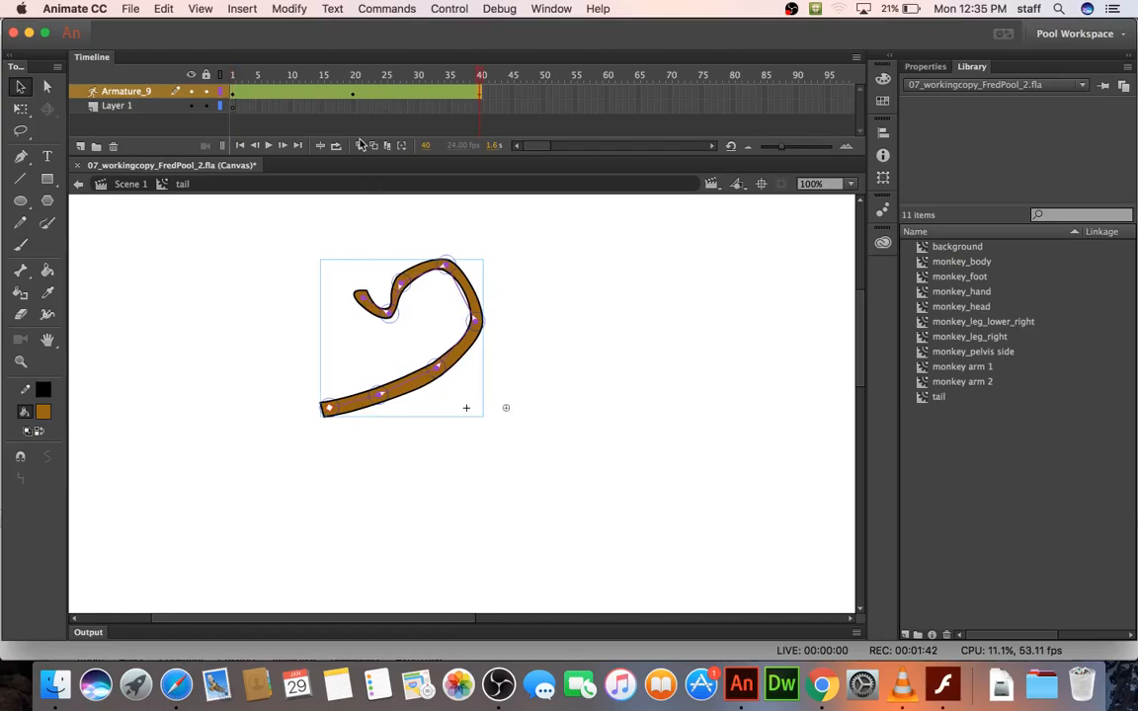
- Shift the tail tip slightly right and up at frame 20 and play back the animation
click(355, 94)
drag(362, 296, 395, 281)
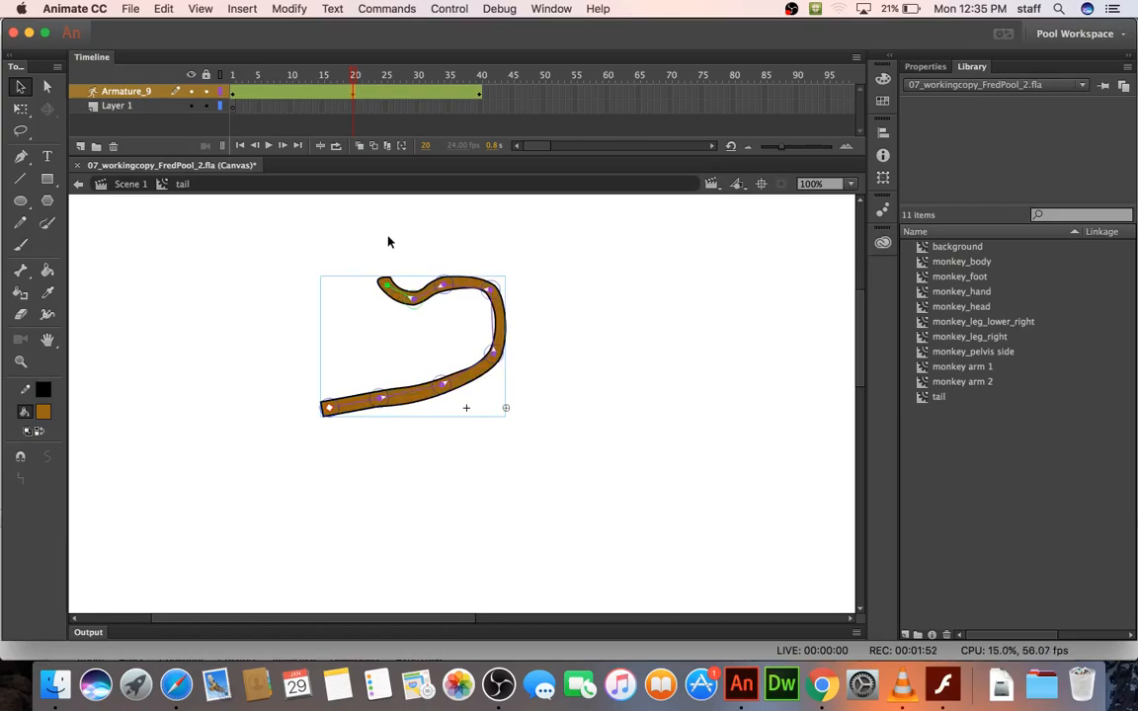
key(Return)
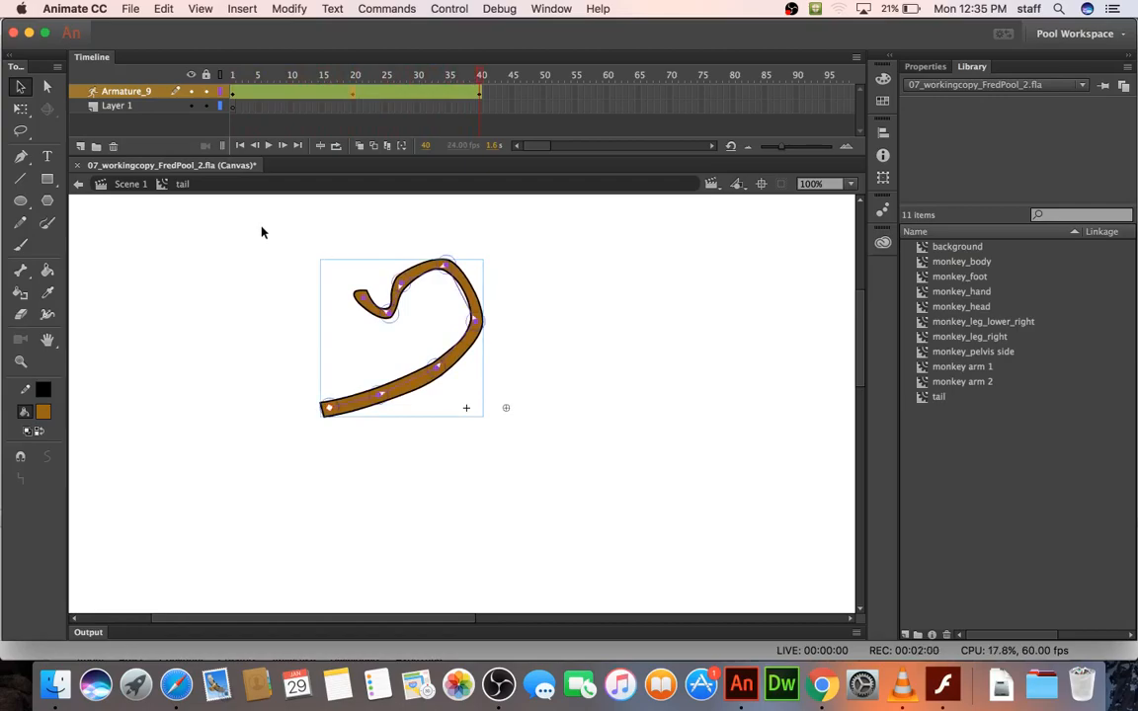
- Return to Scene 1 and place the tail symbol on the tail layer, with its base at the monkey's rear waist
click(134, 187)
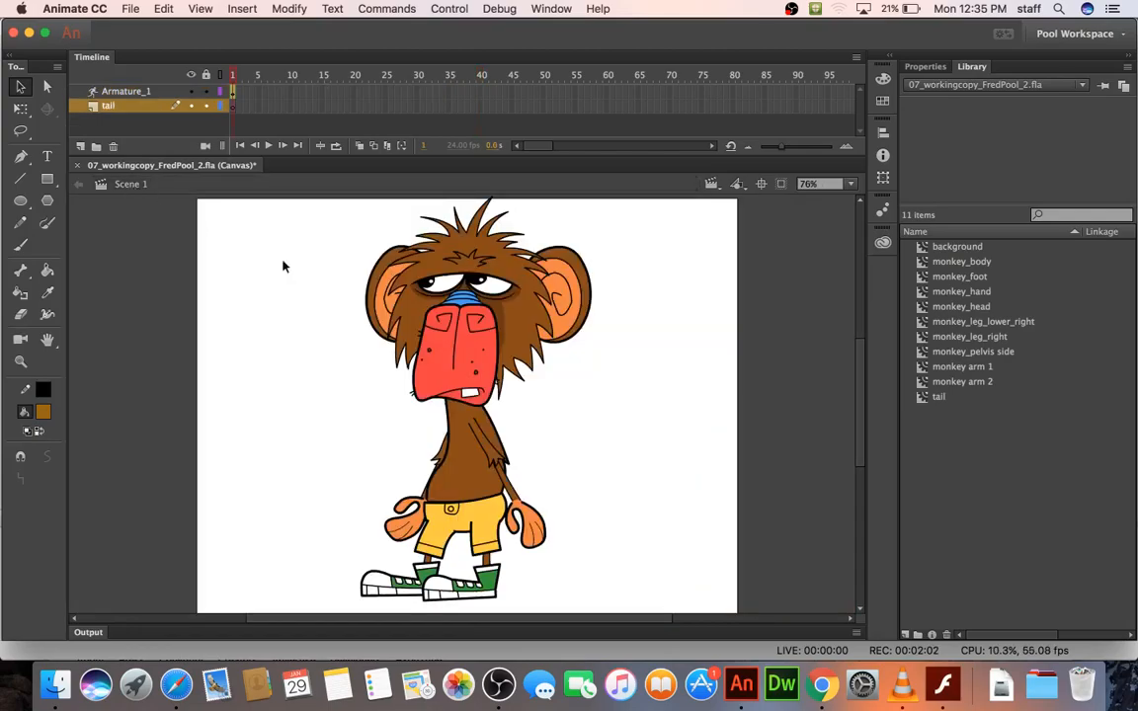
drag(924, 402, 526, 468)
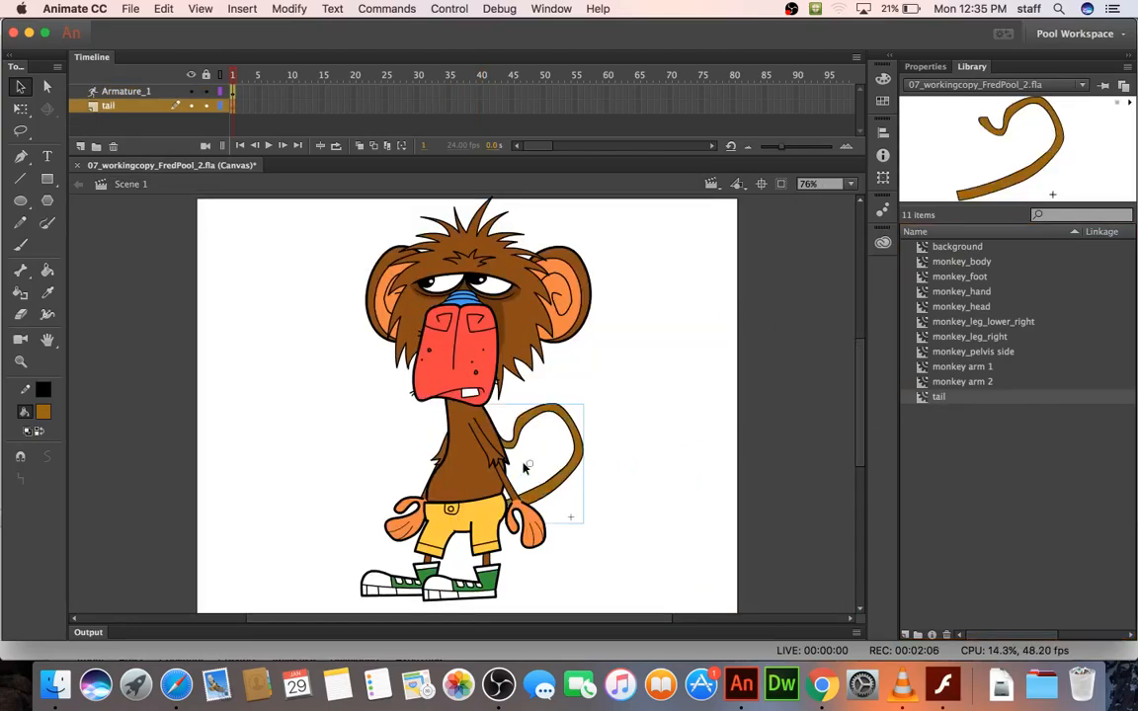
drag(579, 442, 613, 421)
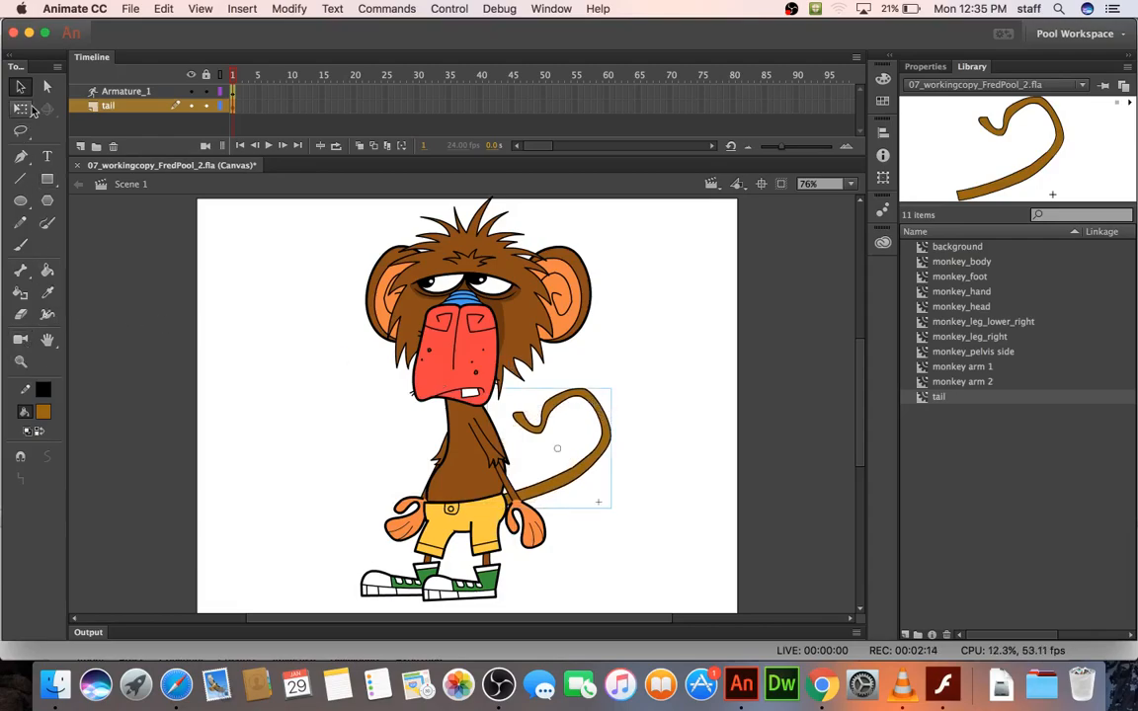
- Recolor the tail symbol's fill with the brown fur color of the monkey's head and return to Scene 1
double_click(432, 276)
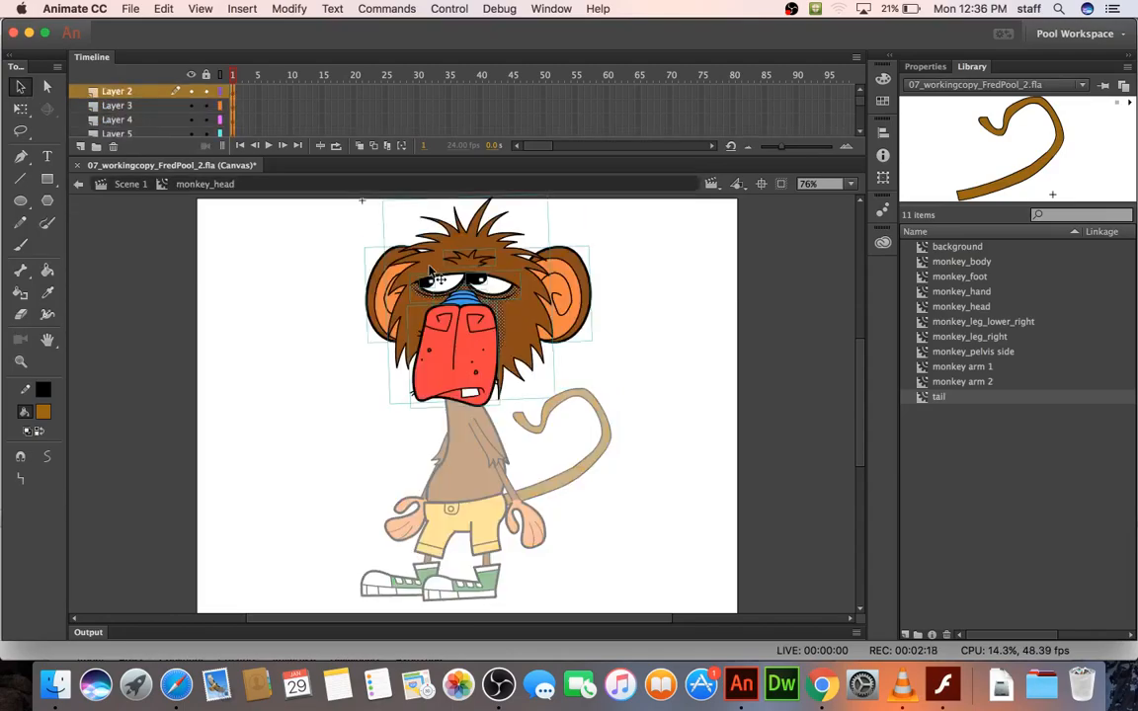
double_click(431, 277)
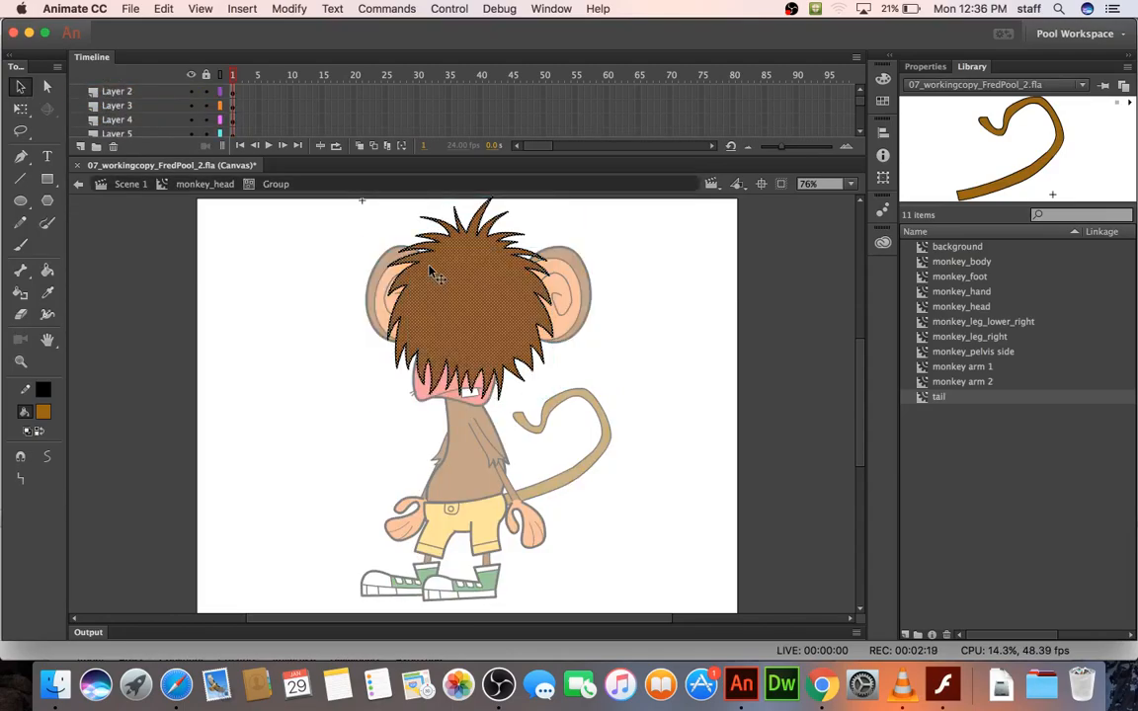
click(47, 270)
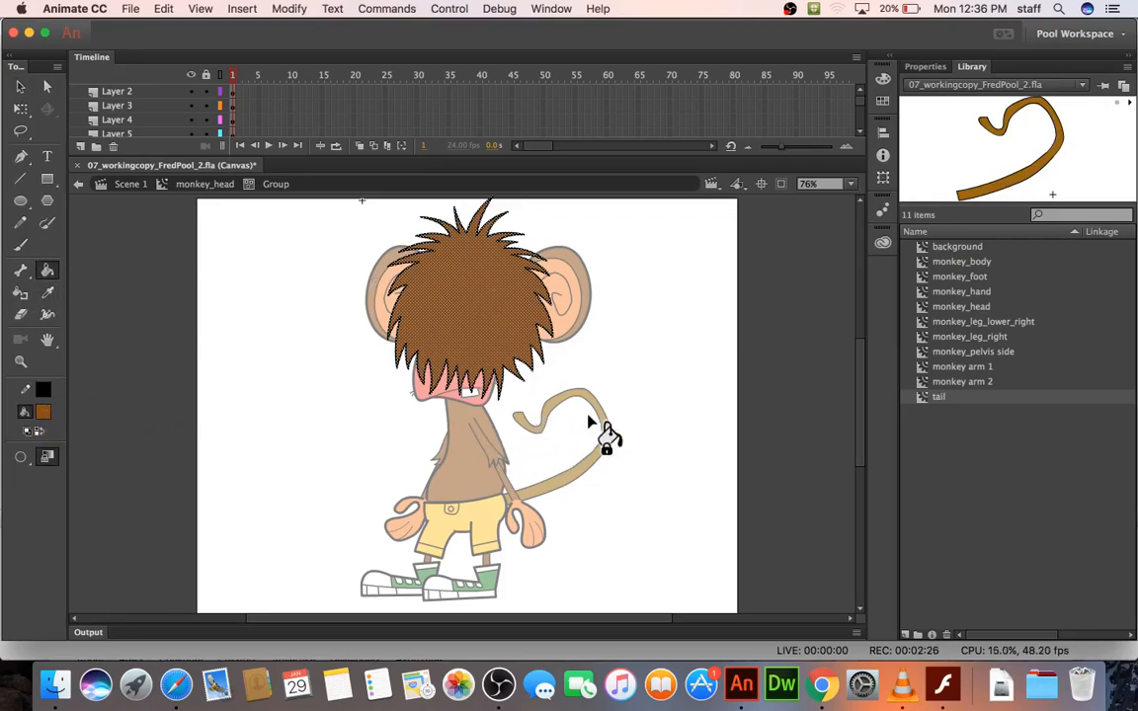
double_click(922, 396)
click(452, 367)
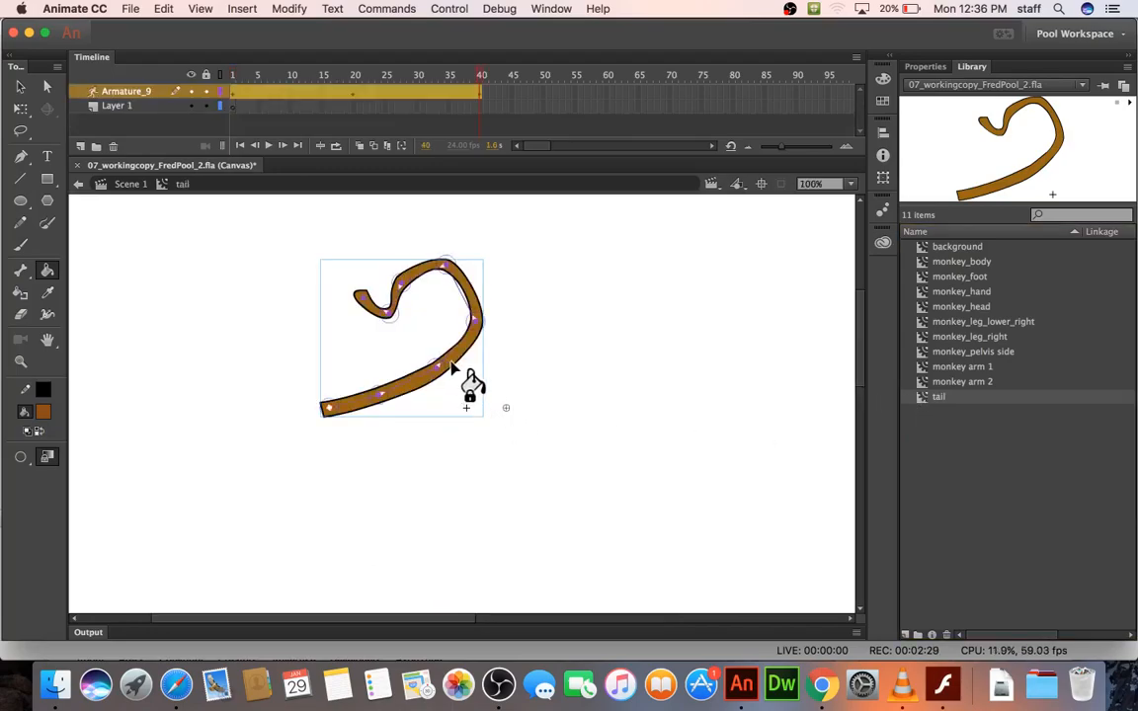
click(20, 87)
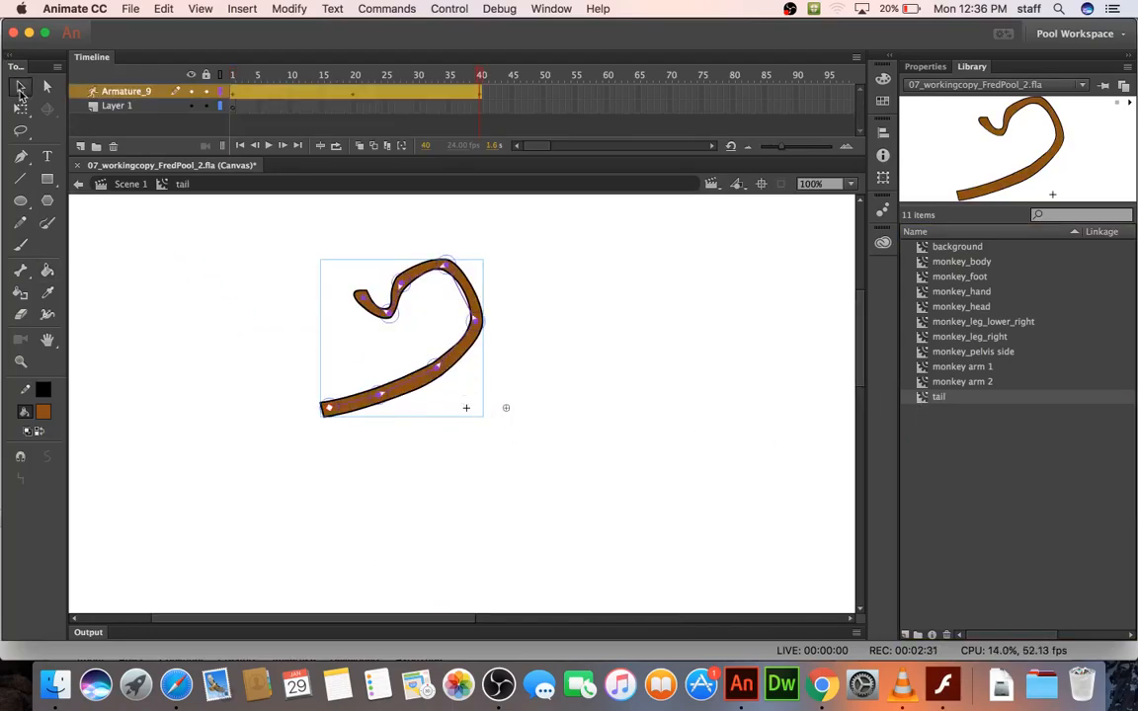
click(121, 186)
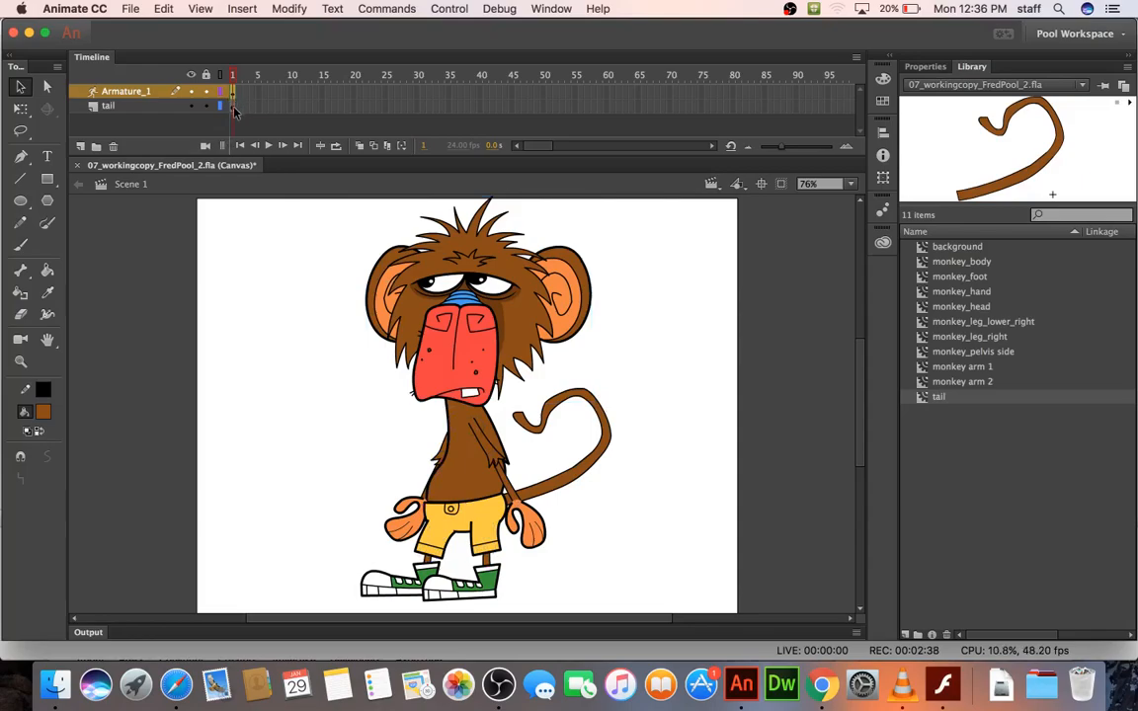
- Save the document, test the movie in the browser, and close the preview and the output messages
key(super+s)
key(super+Return)
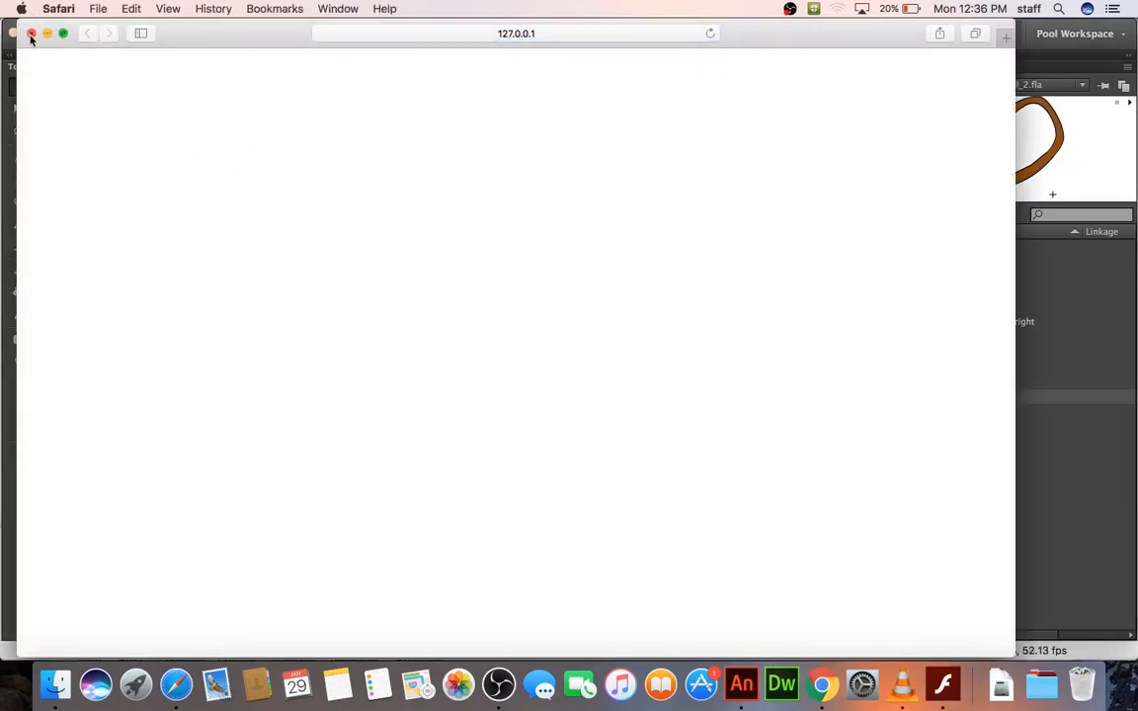
click(31, 34)
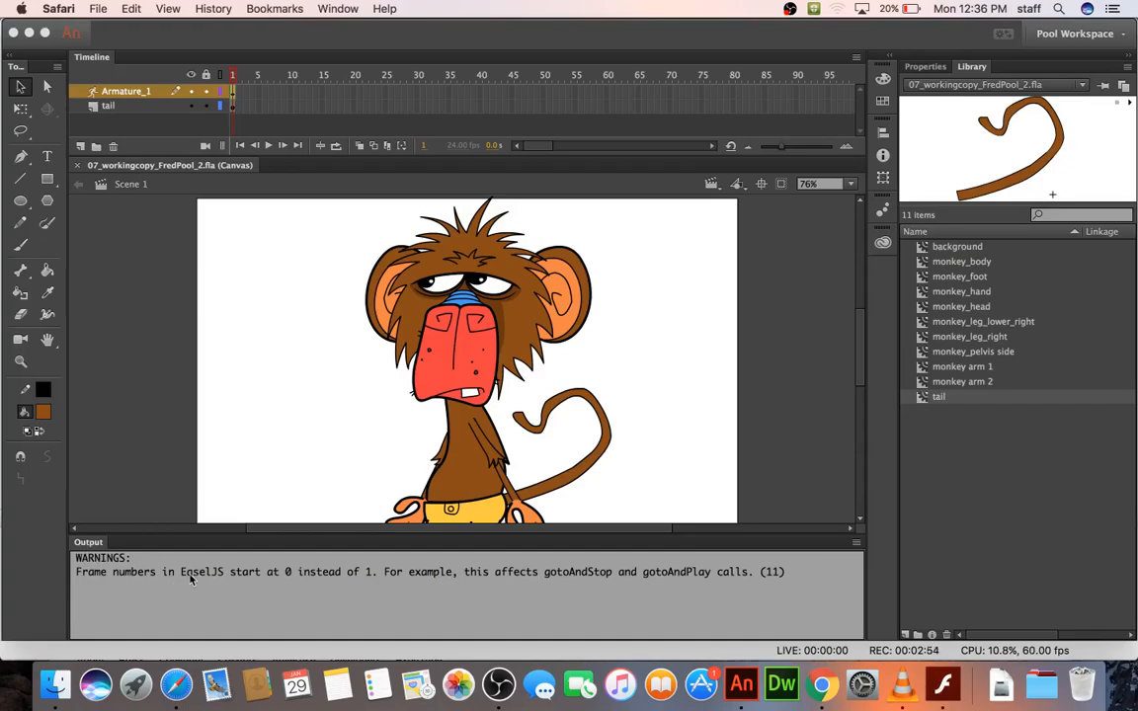
double_click(91, 544)
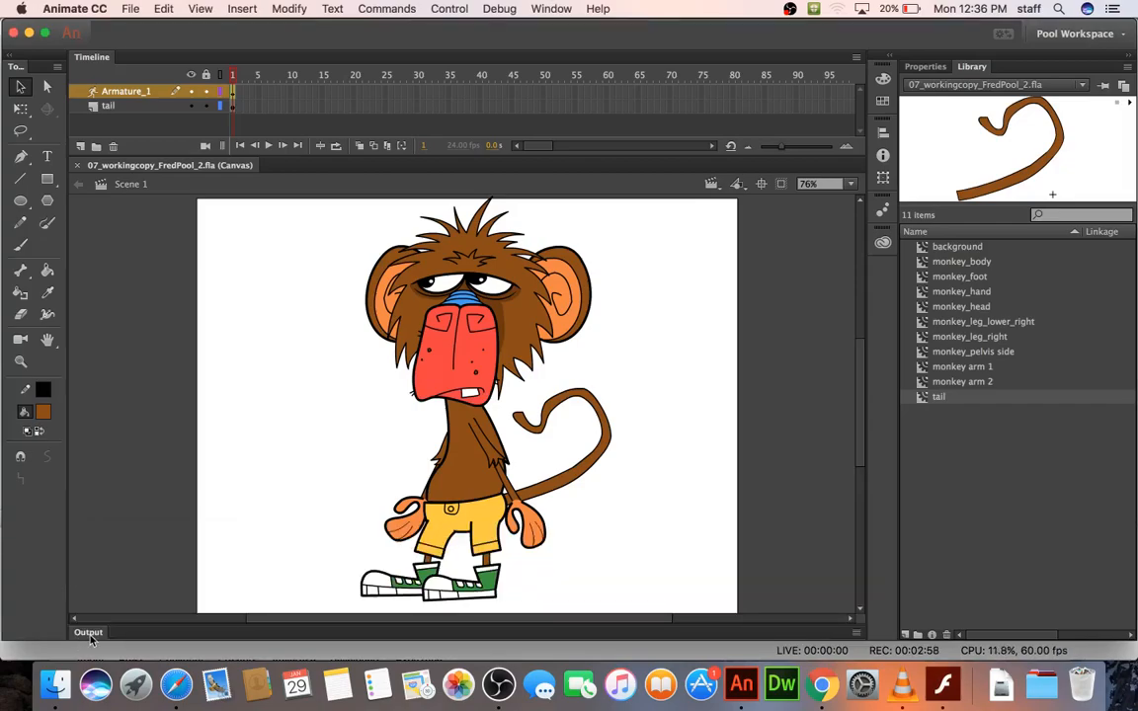
- Copy frame 1 of both the Armature_1 and tail layers
click(232, 105)
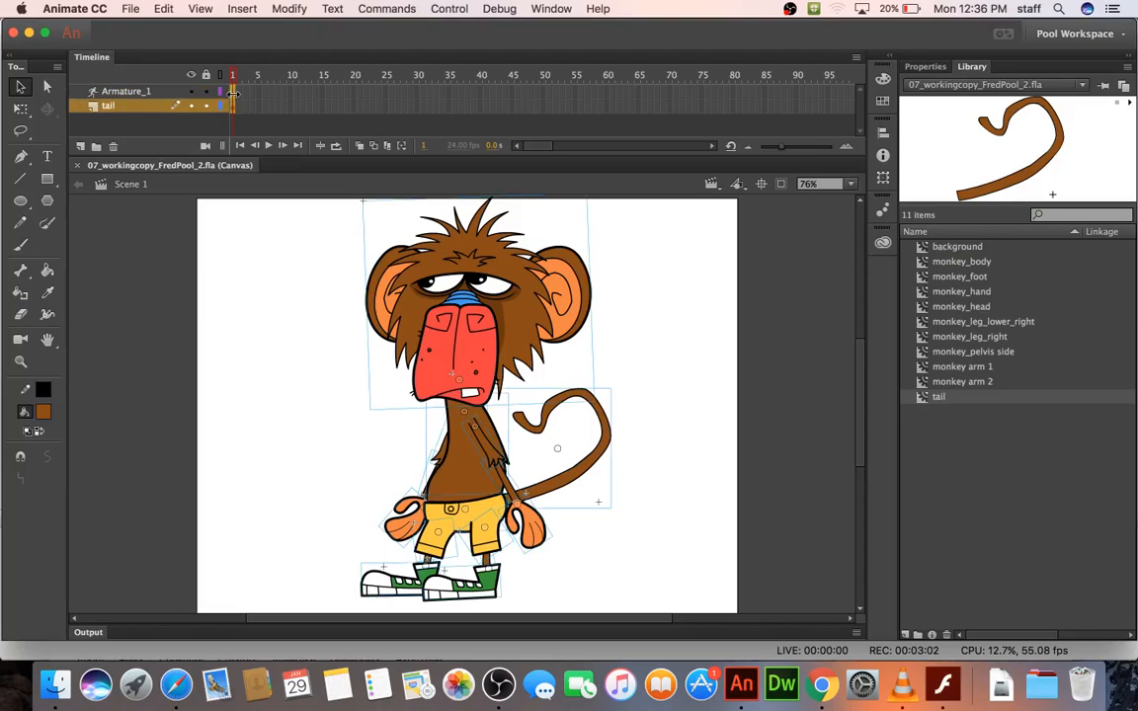
right_click(233, 95)
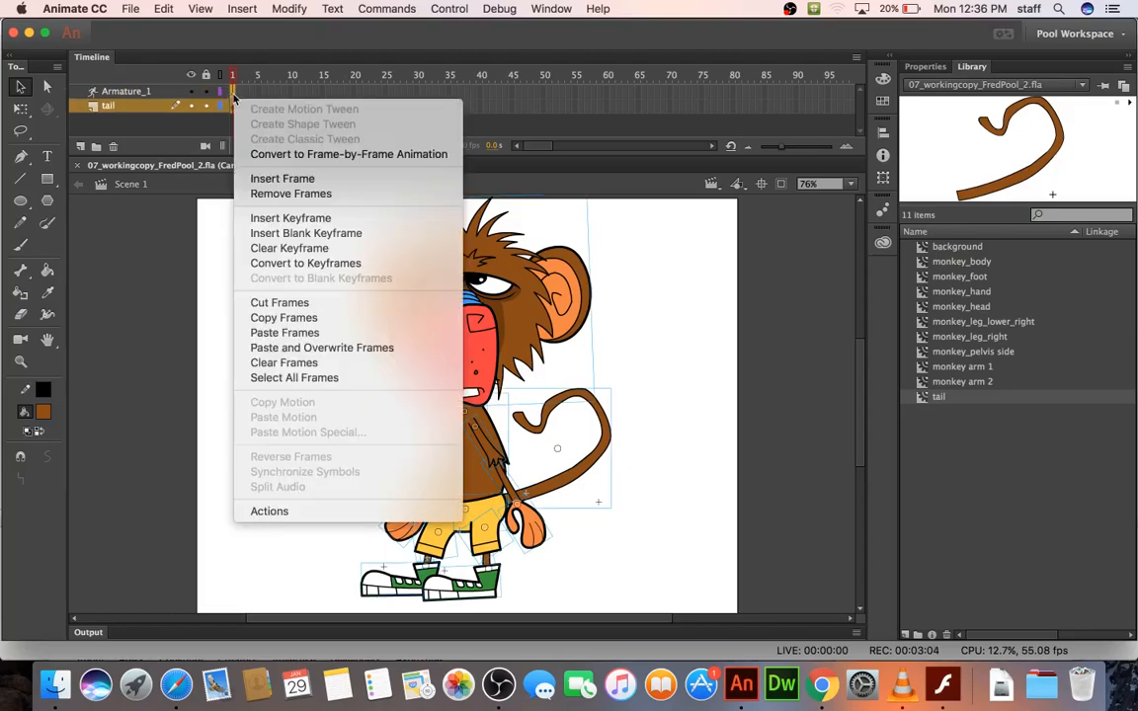
click(285, 319)
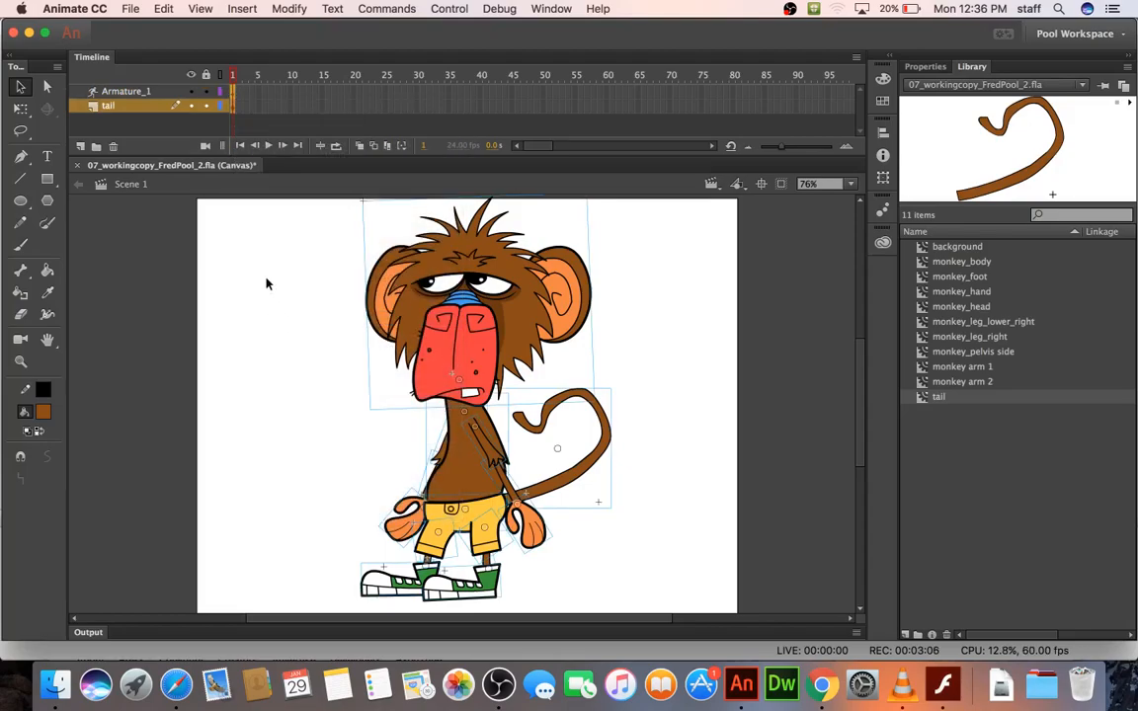
- Create a new 800 × 600 px ActionScript 3.0 document and try to paste the copied frames into it
key(super+n)
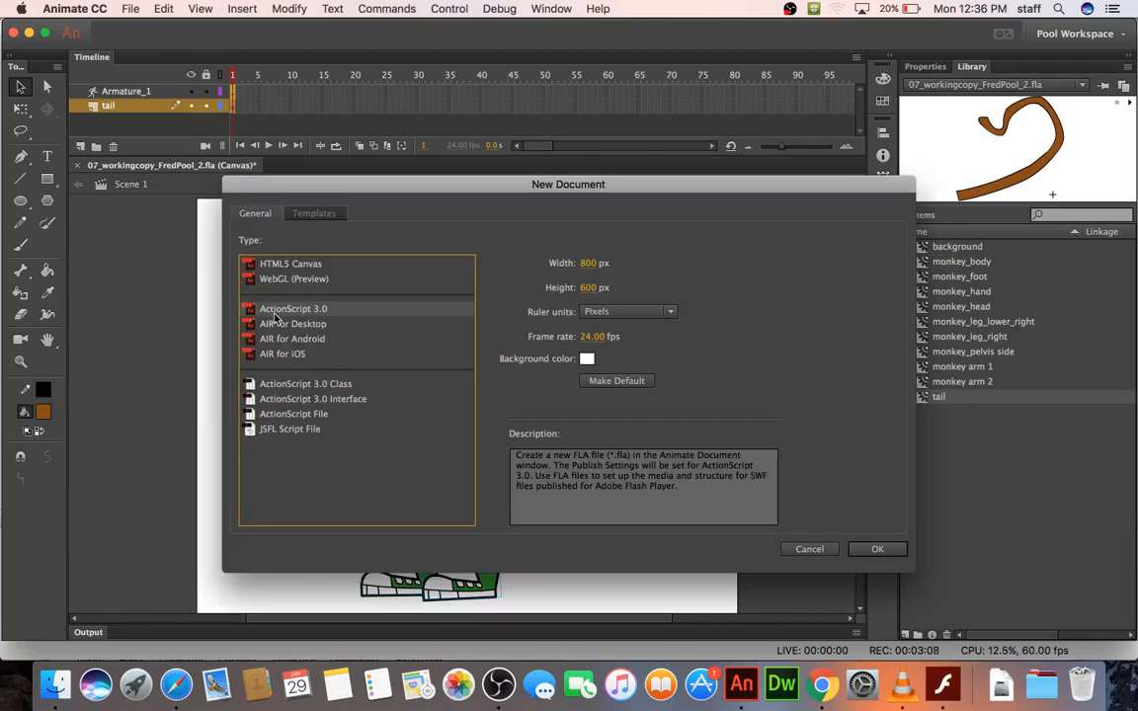
double_click(279, 310)
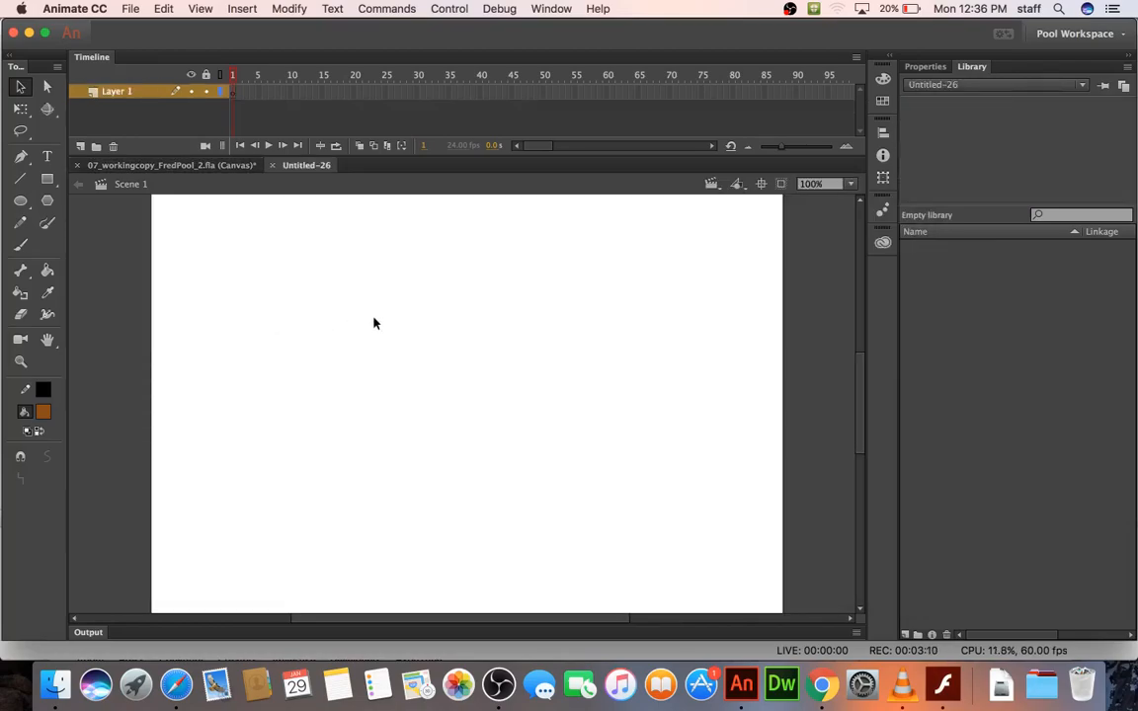
key(super+v)
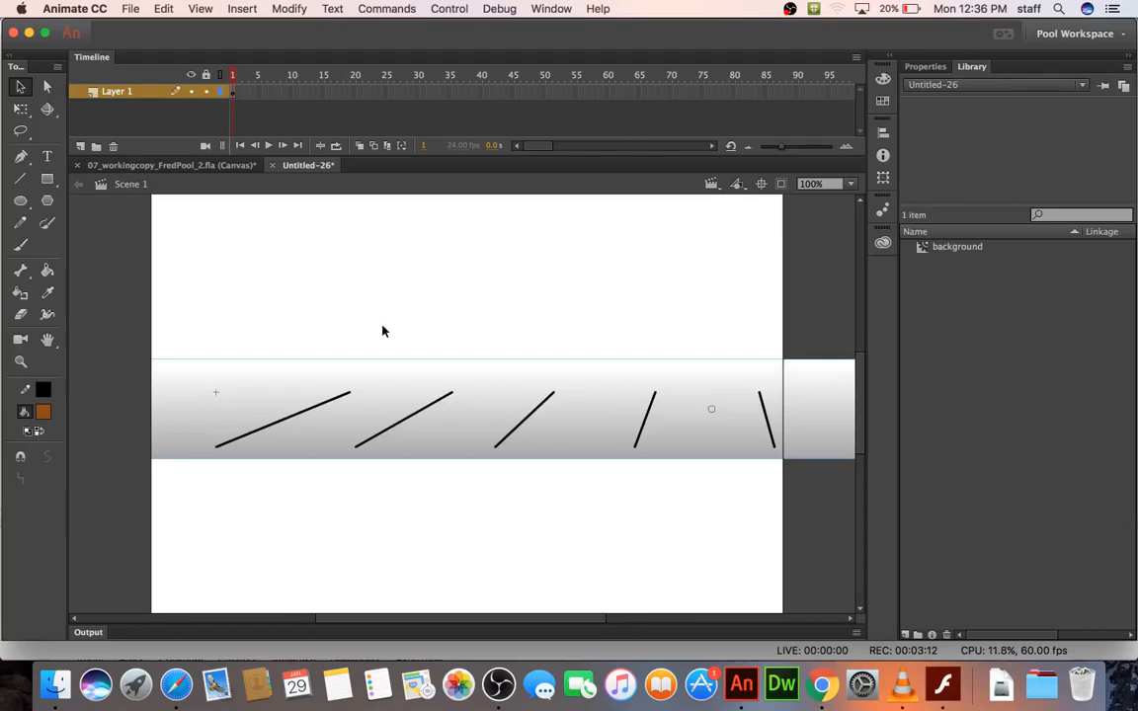
- Delete the wrongly pasted background from the stage and paste the copied frames into frame 1 of Layer 1
key(Delete)
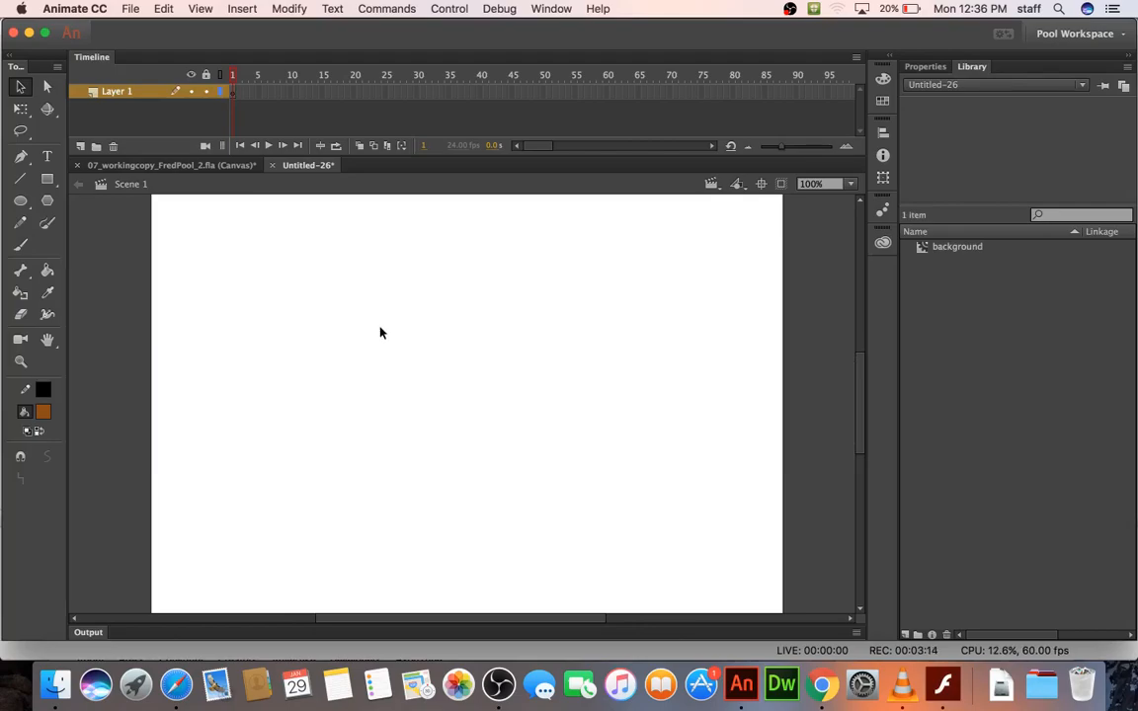
key(super+z)
key(Delete)
right_click(232, 93)
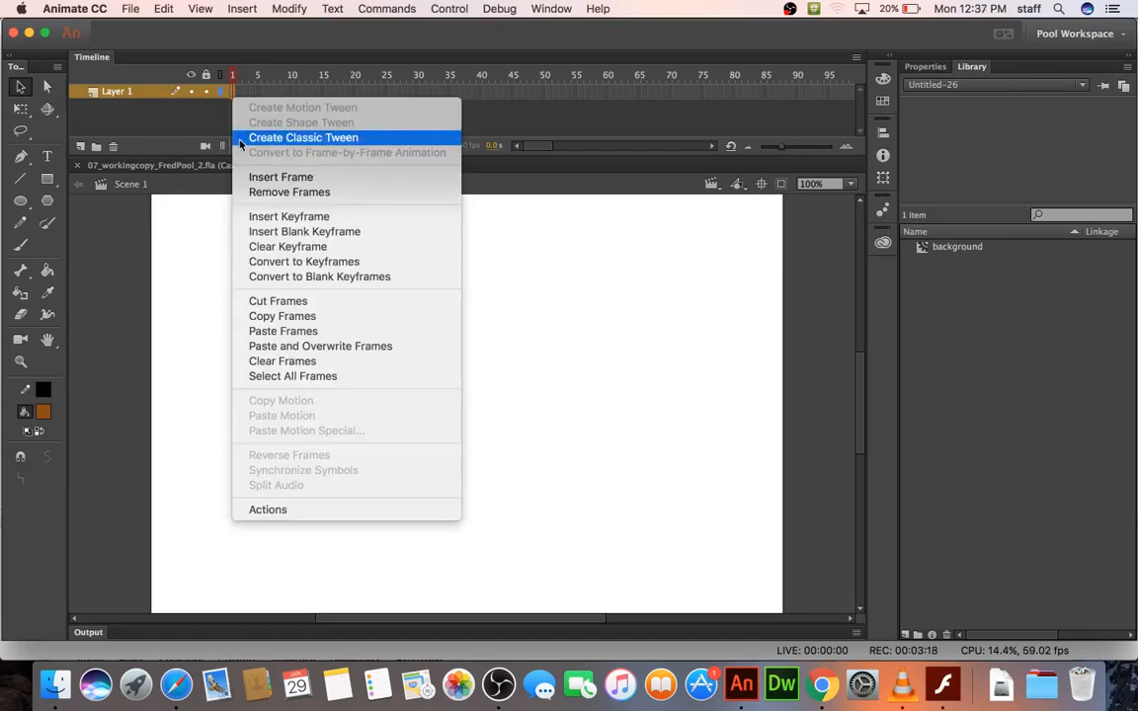
click(273, 332)
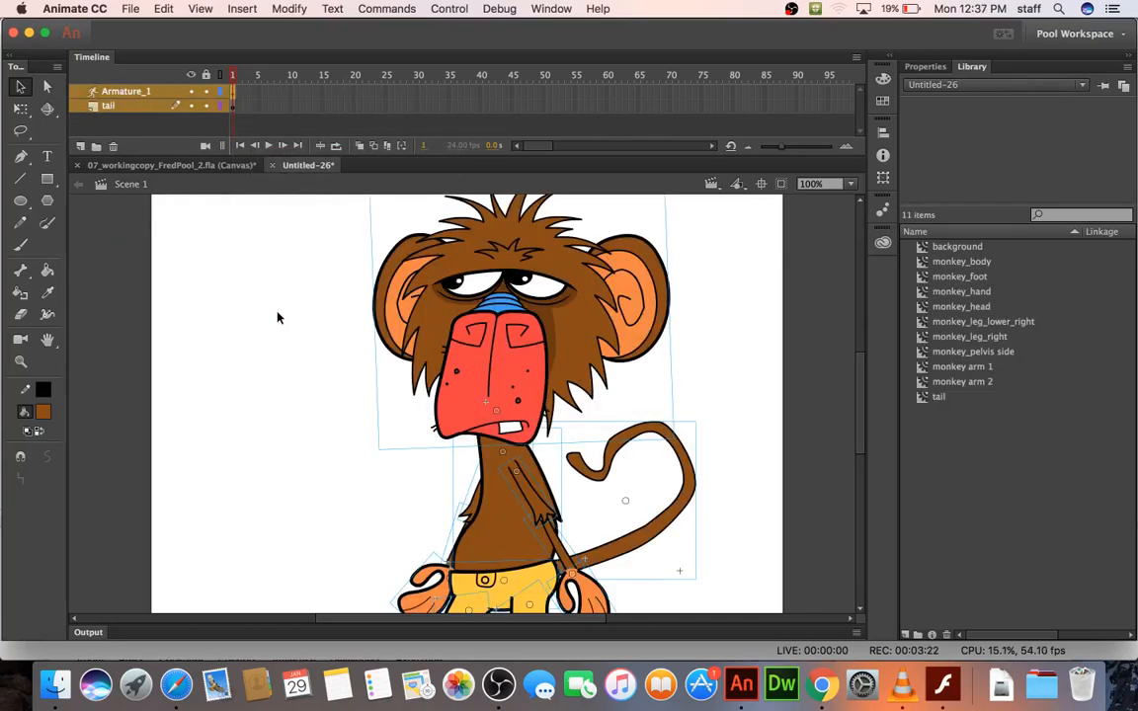
- Scale the whole monkey and its tail down to fit the stage, and shift them slightly up and toward the stage's left
key(super+2)
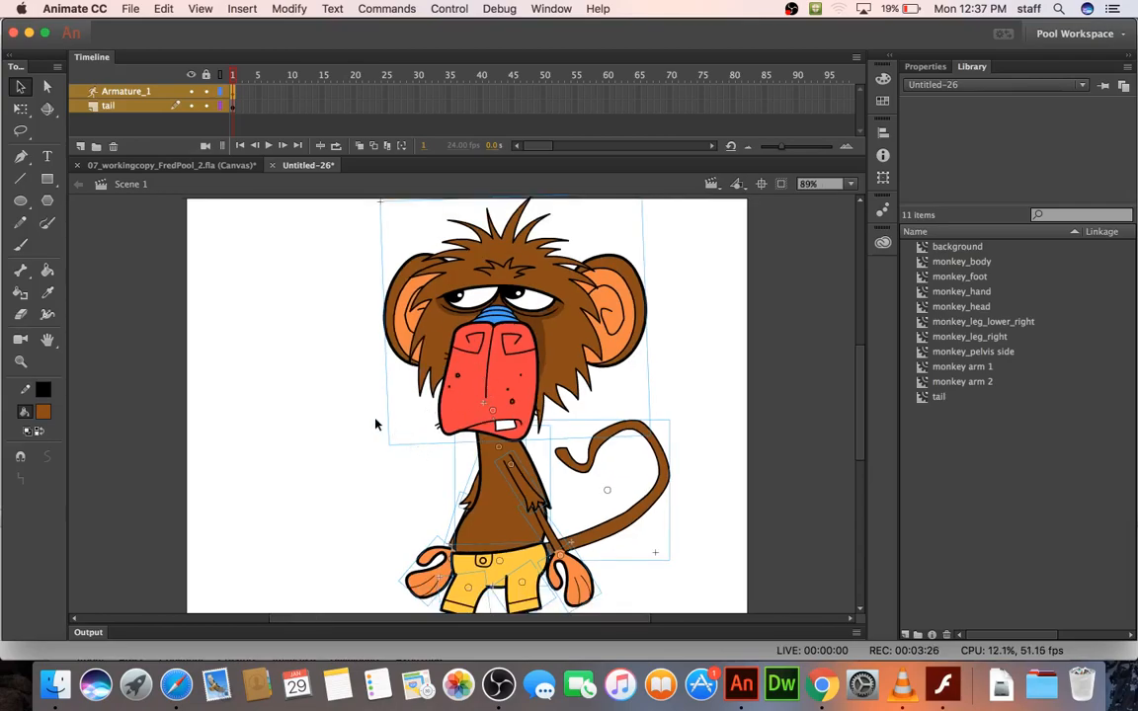
key(super+alt+s)
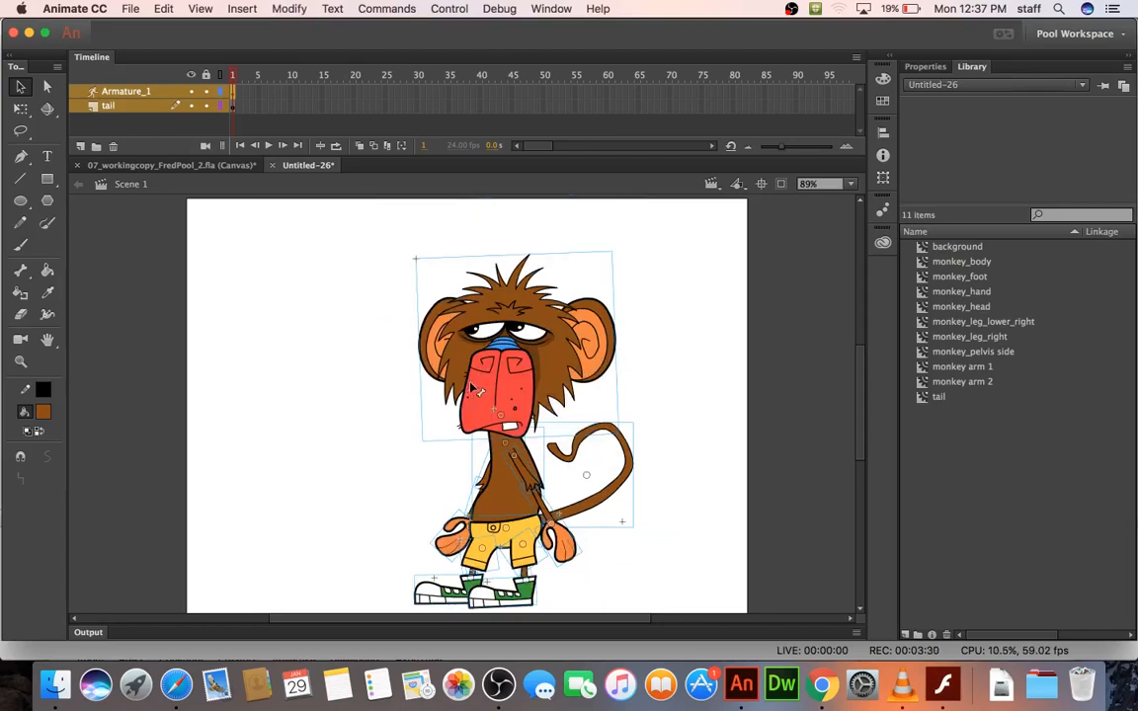
click(19, 110)
drag(491, 333, 475, 314)
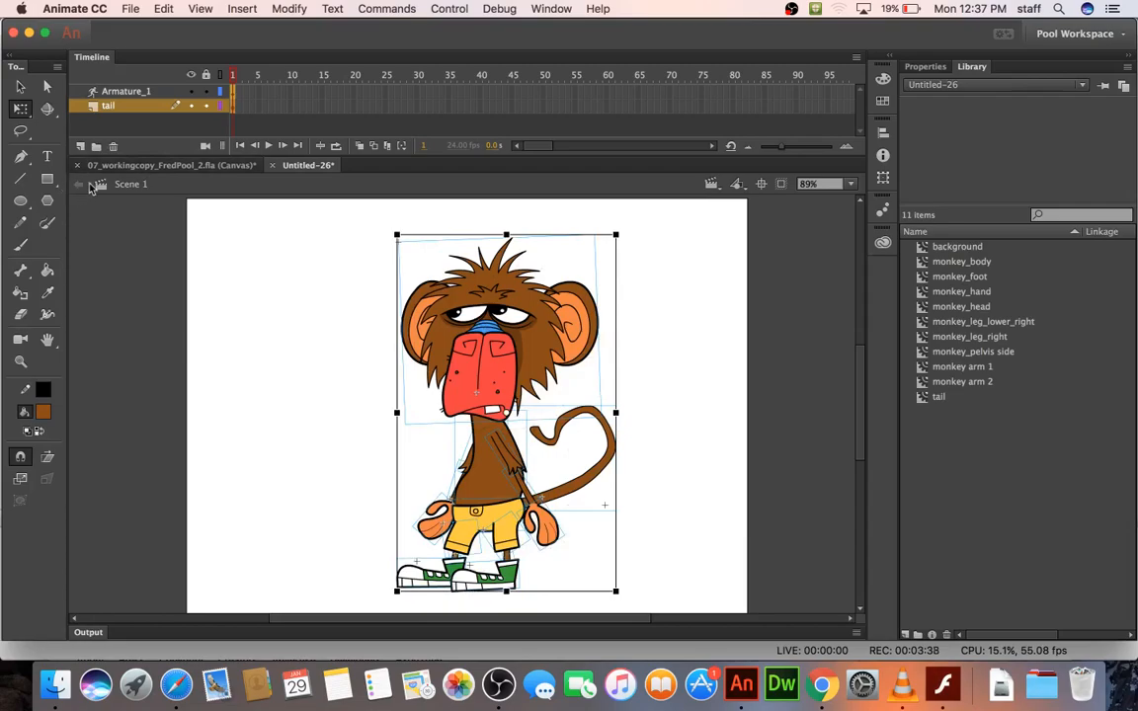
- Select only the Armature_1 pose at frame 1 and move the foot below the tail slightly outward
click(233, 91)
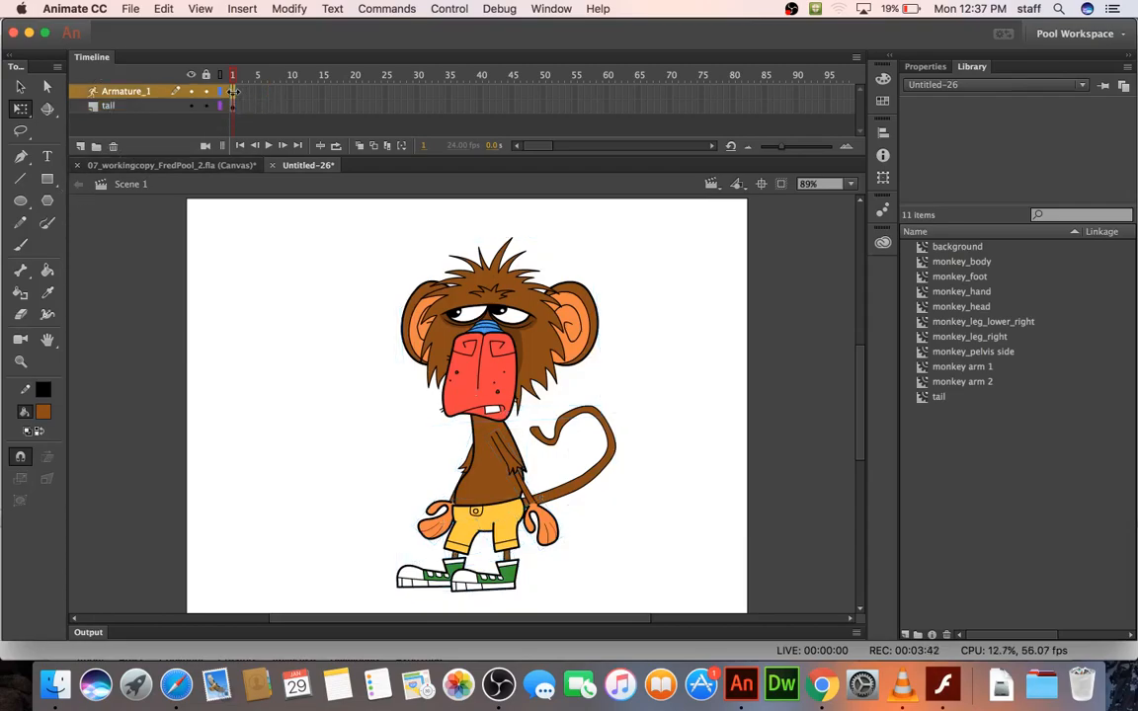
click(233, 91)
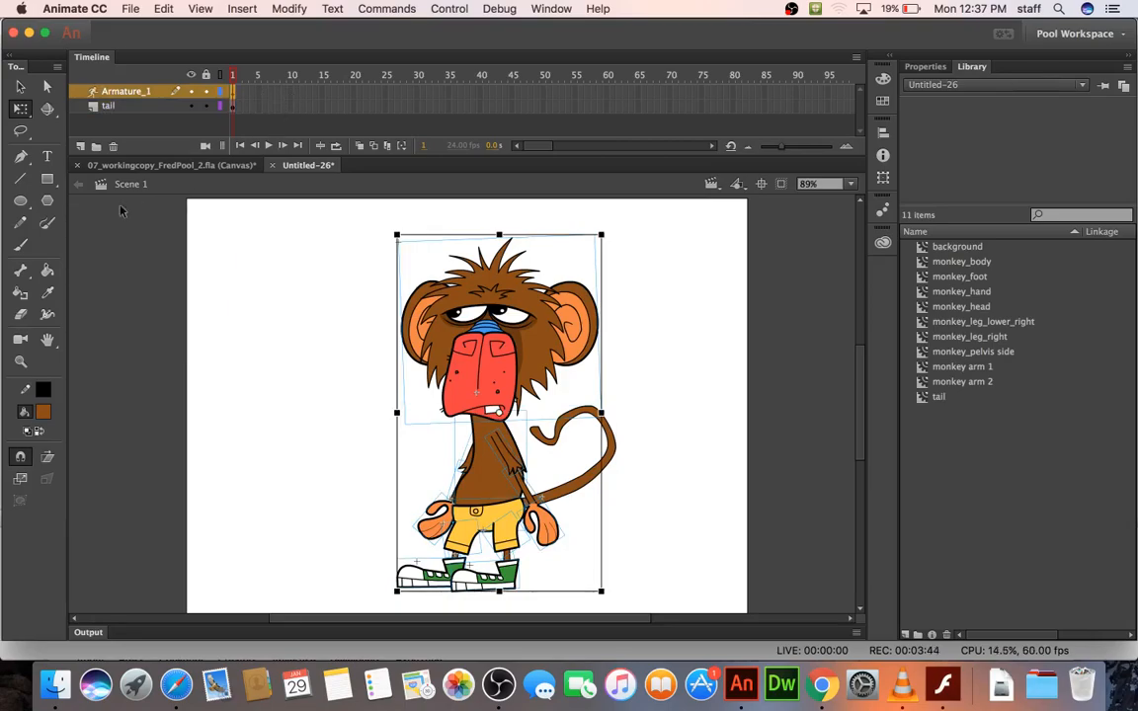
click(21, 362)
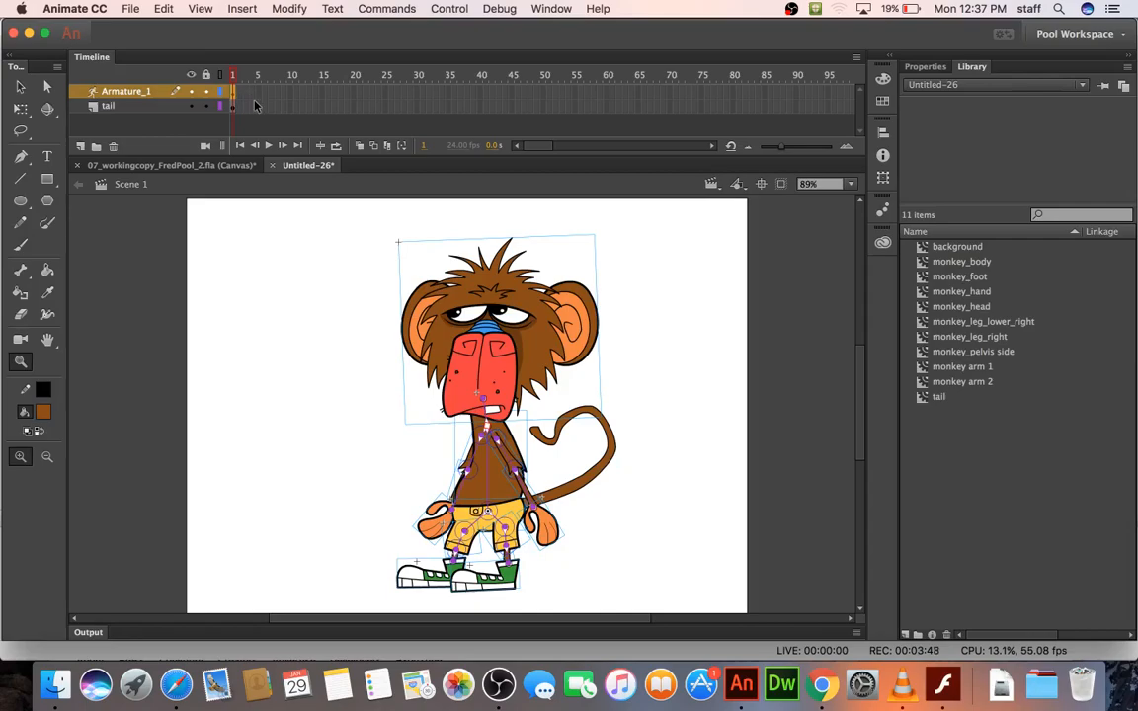
click(20, 87)
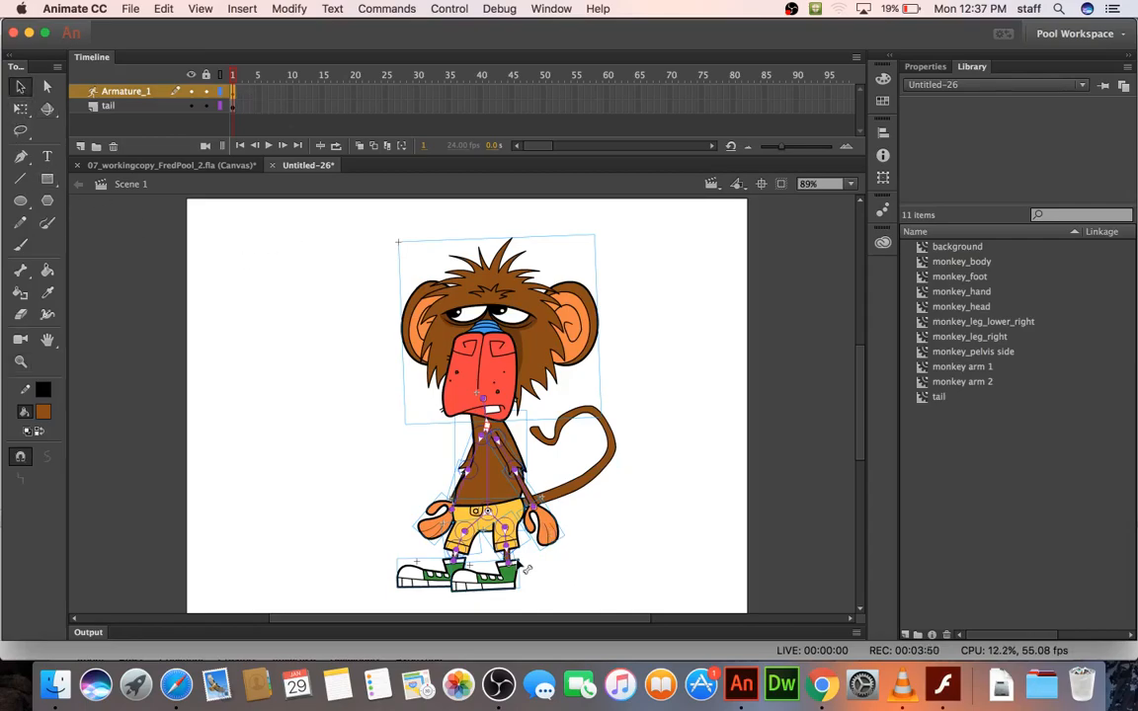
drag(520, 582, 474, 582)
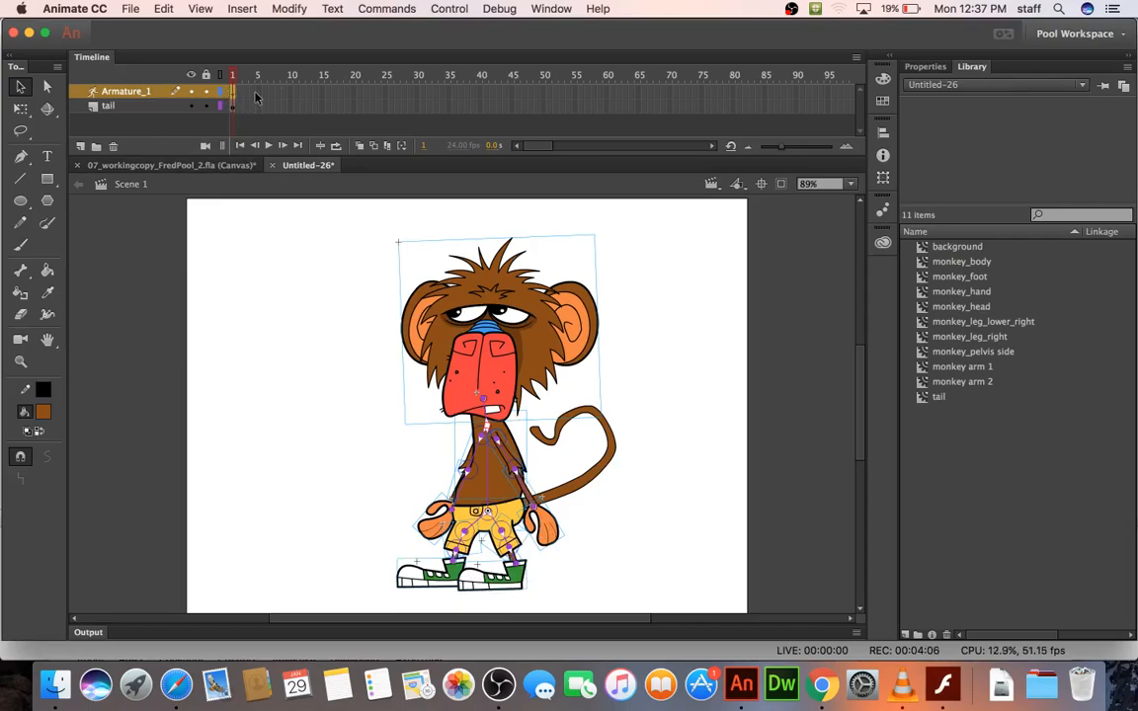
- Extend the Armature_1 layer to frame 50 with a pose there, and insert further poses at frames 15 and 33
click(543, 93)
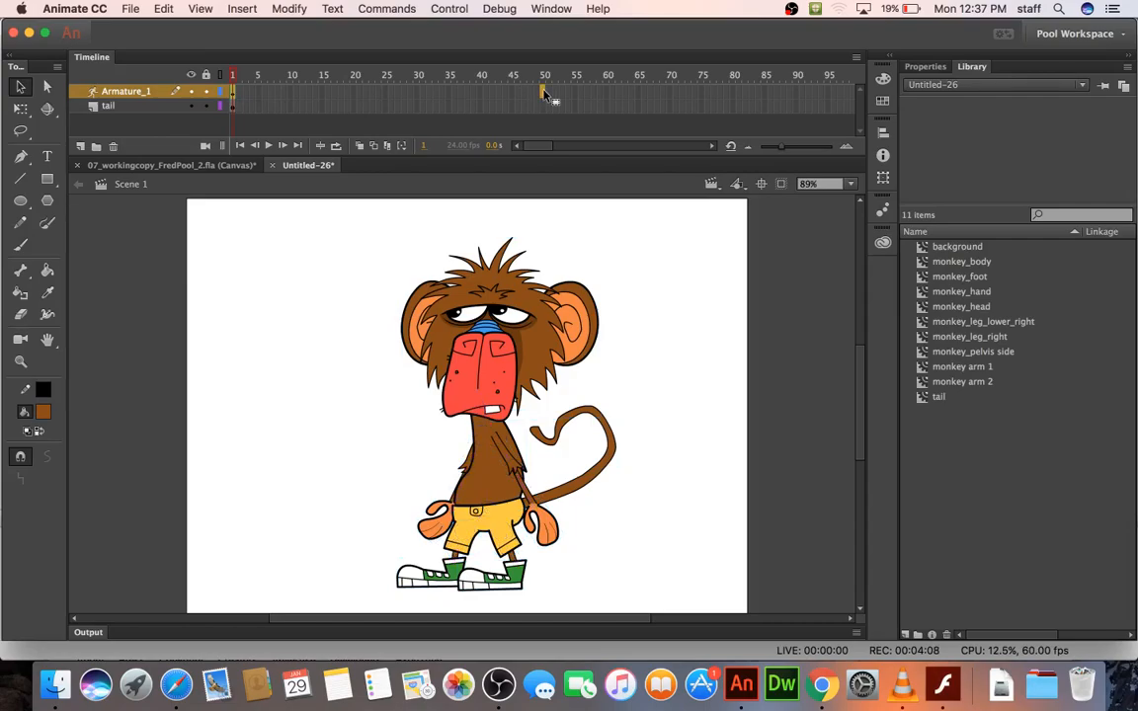
key(F6)
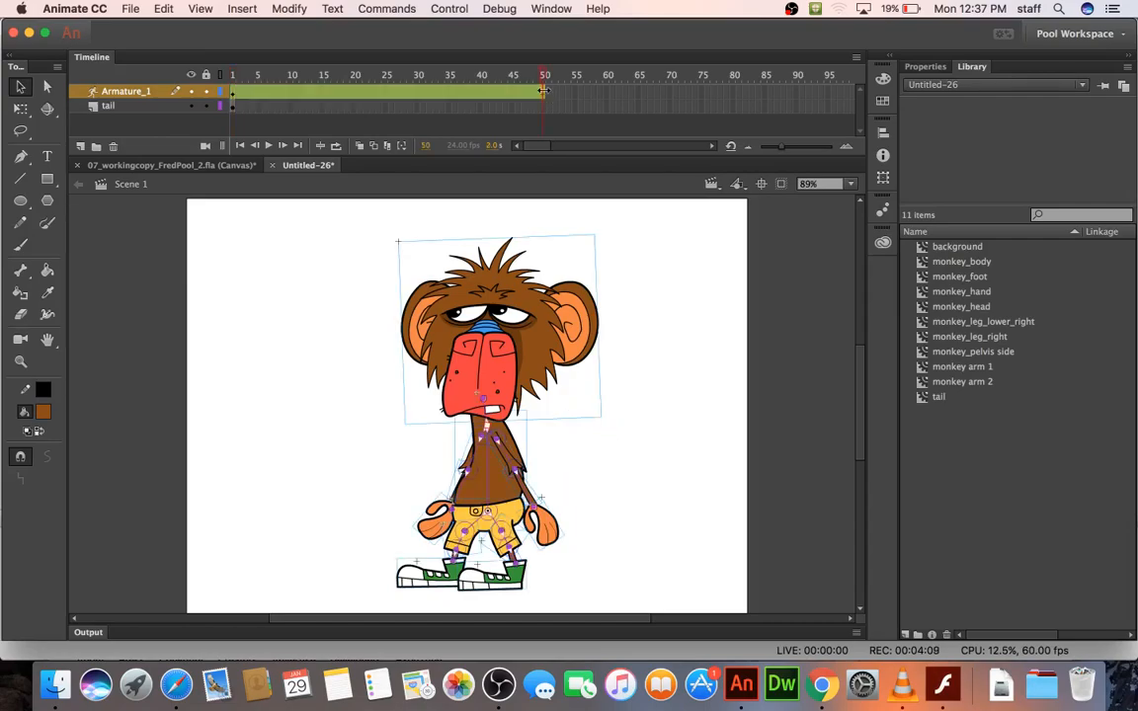
click(325, 93)
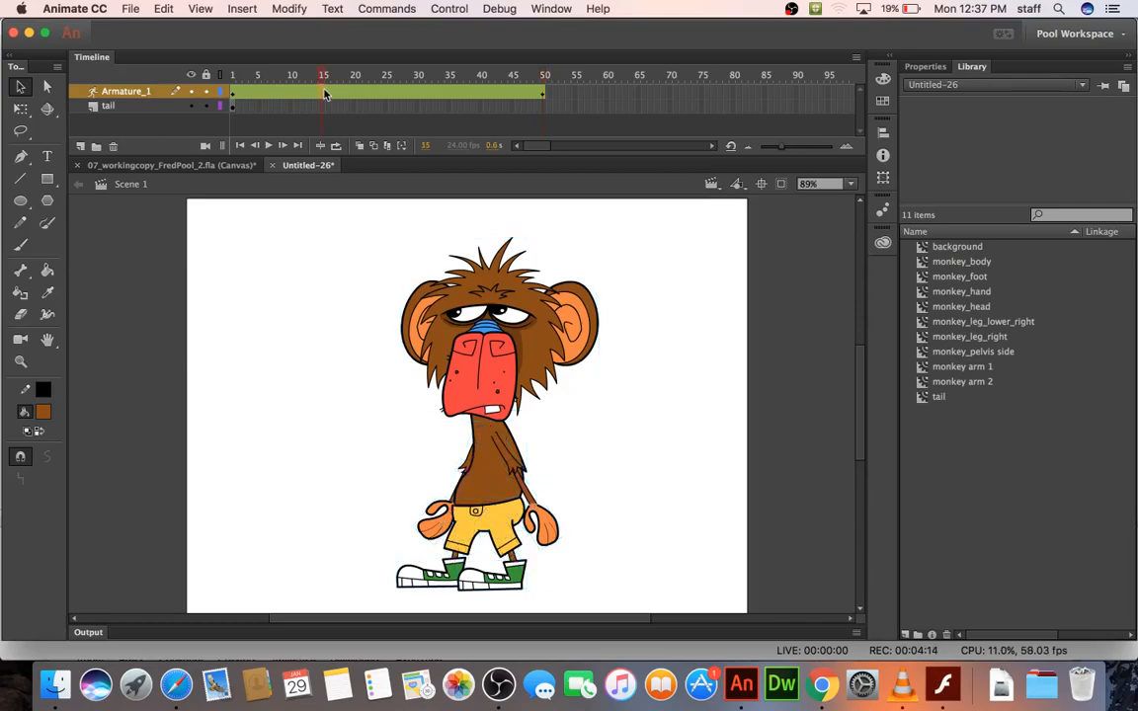
click(450, 94)
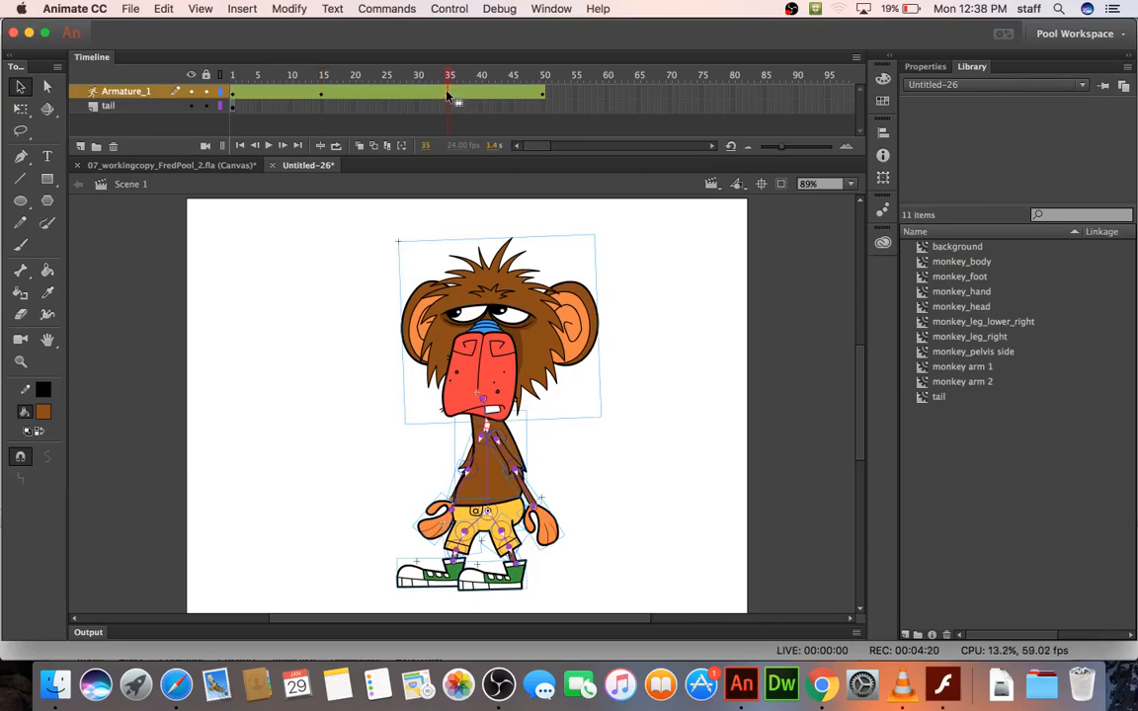
click(436, 95)
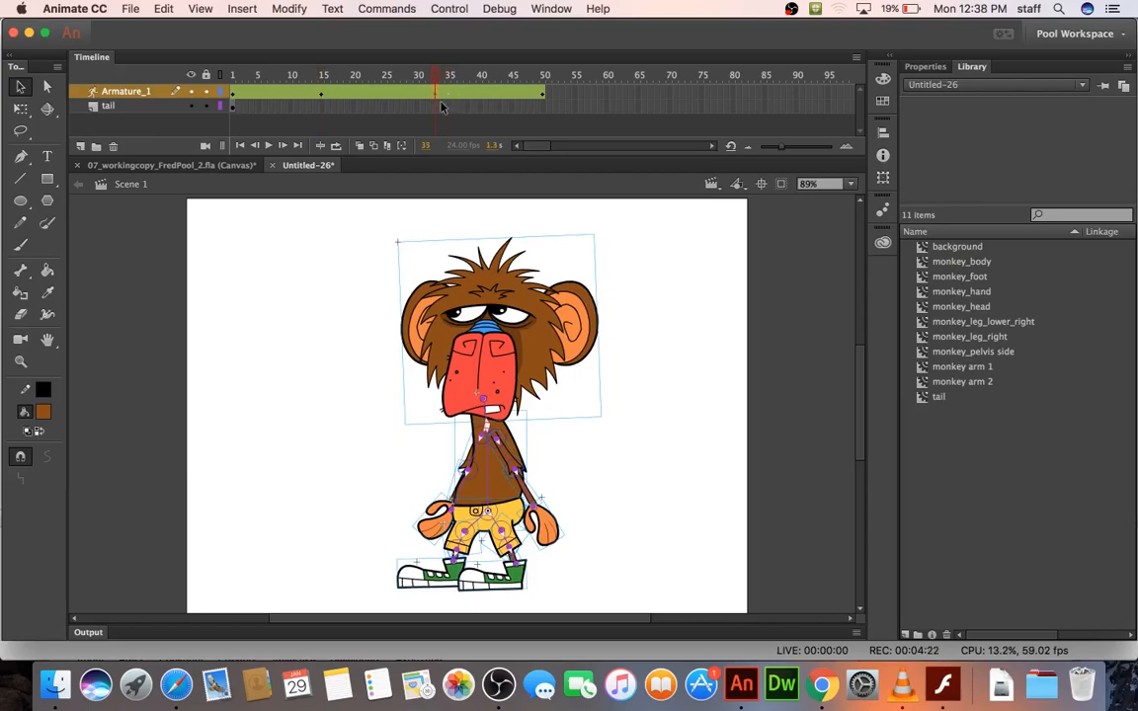
- At frame 15 of Armature_1, spread the monkey's legs into a stride and swing each arm across to the opposite side
click(321, 96)
click(234, 96)
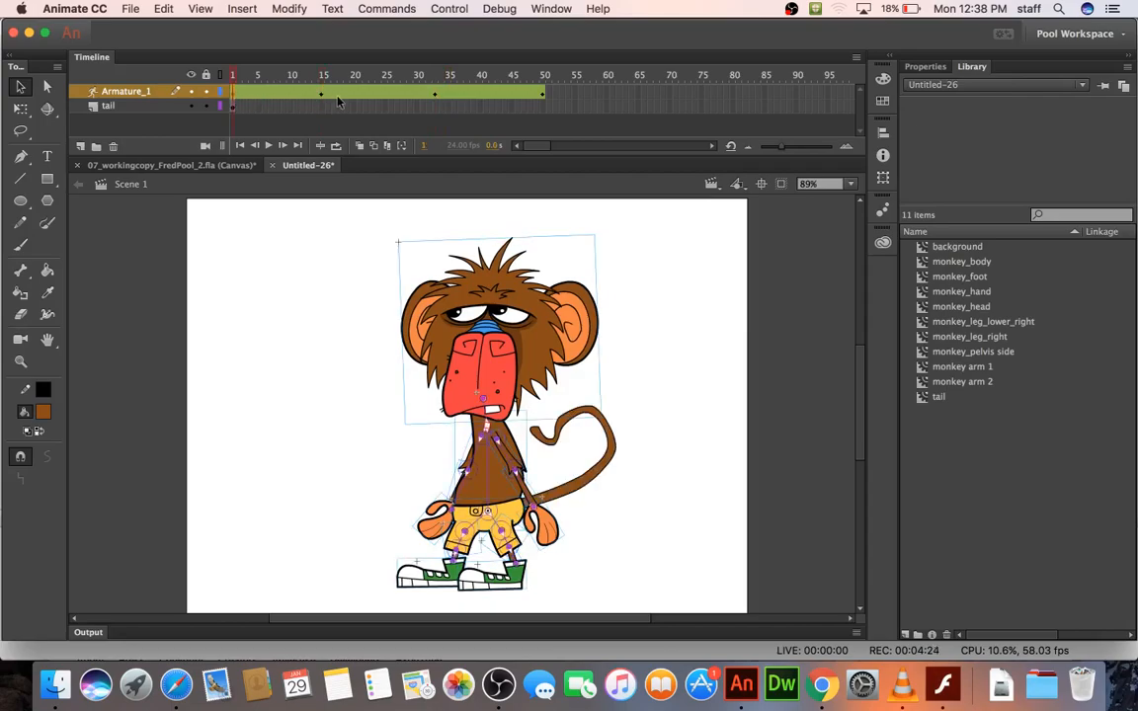
click(321, 96)
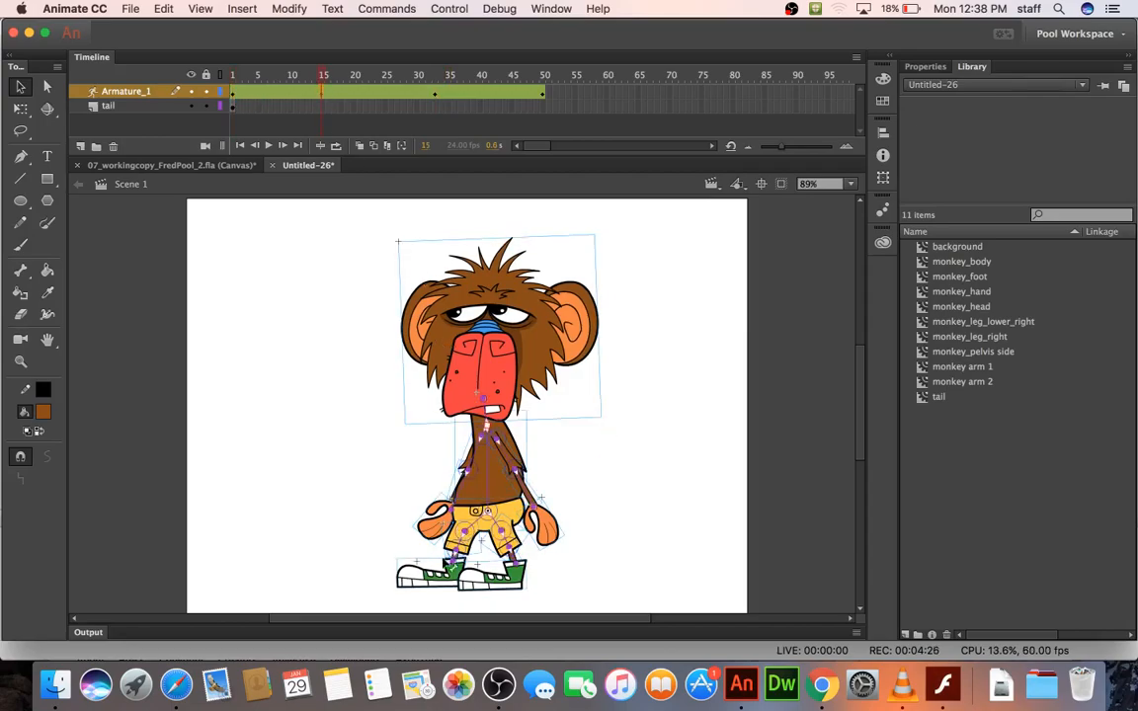
drag(422, 581, 378, 583)
drag(452, 592, 506, 568)
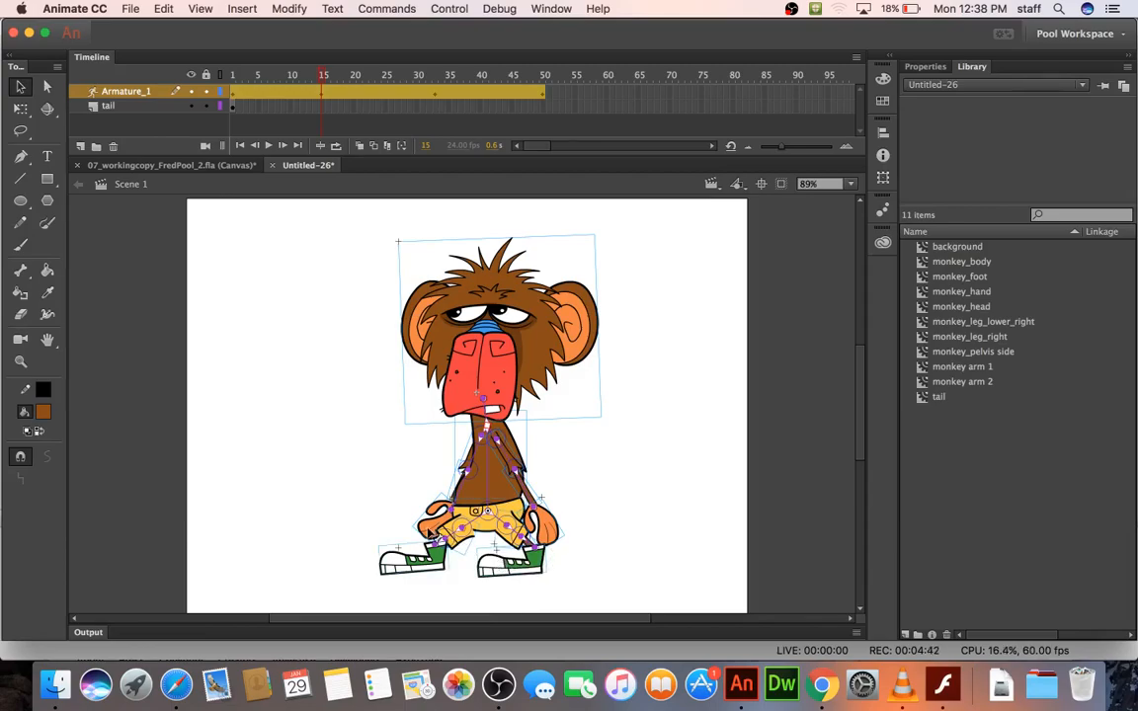
drag(433, 531, 548, 533)
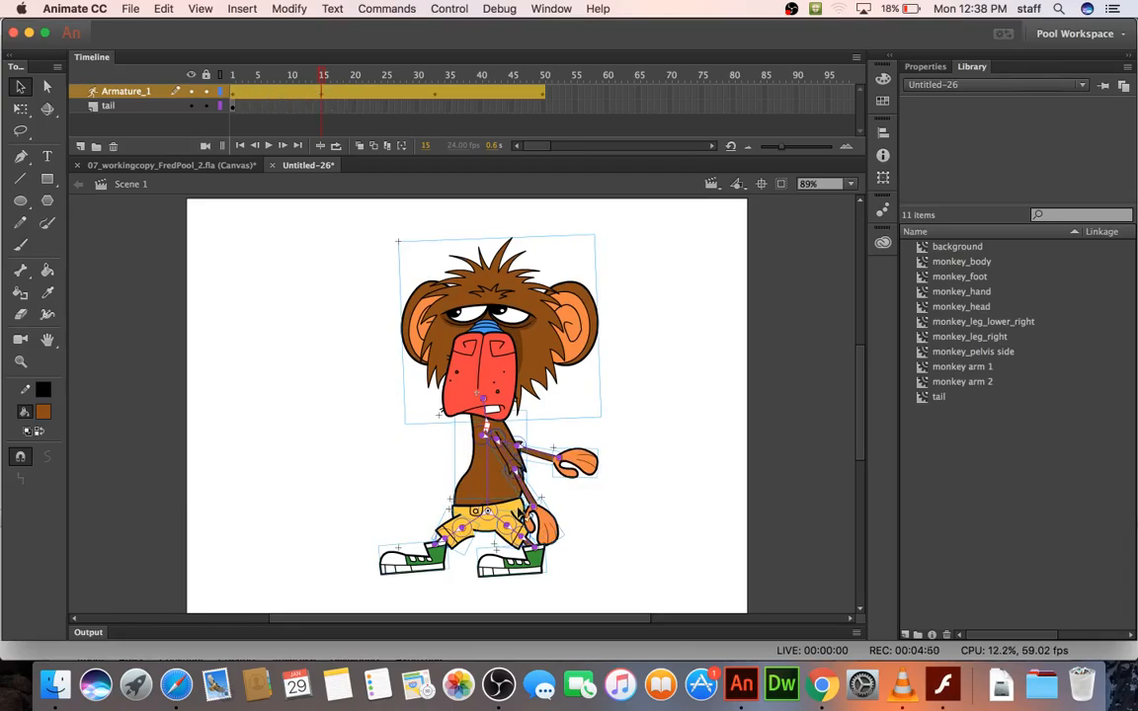
drag(538, 523, 351, 521)
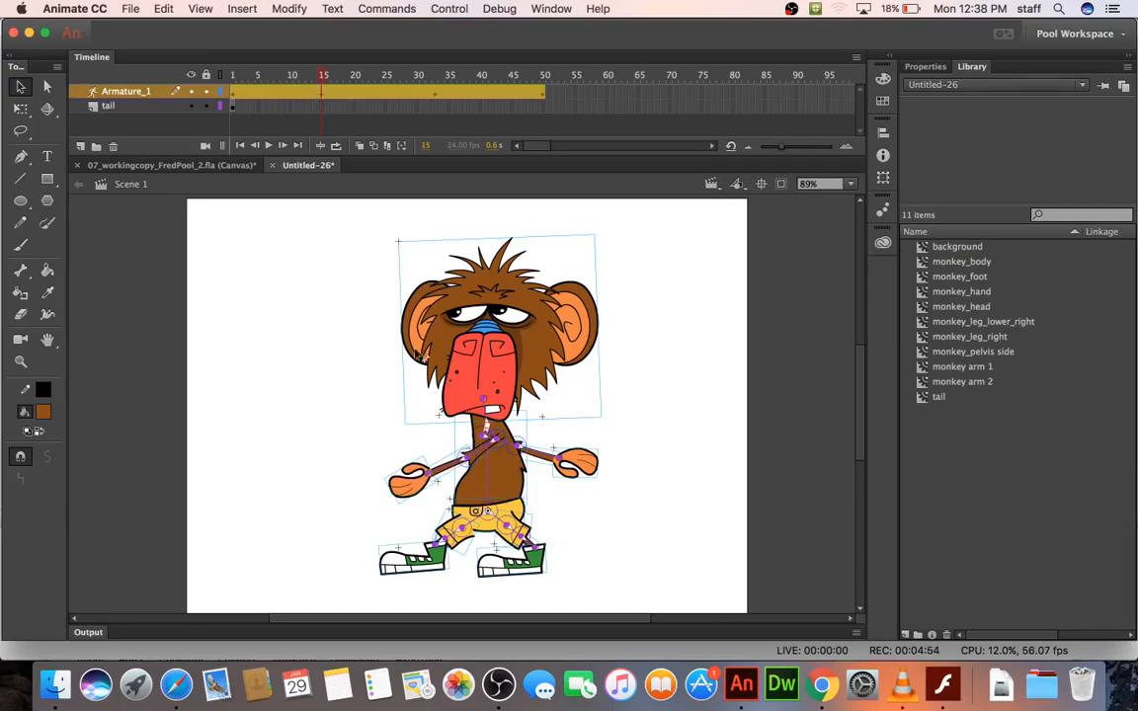
- At frame 33 of Armature_1, raise both of the monkey's arms outward, each on its own side of the body
click(434, 93)
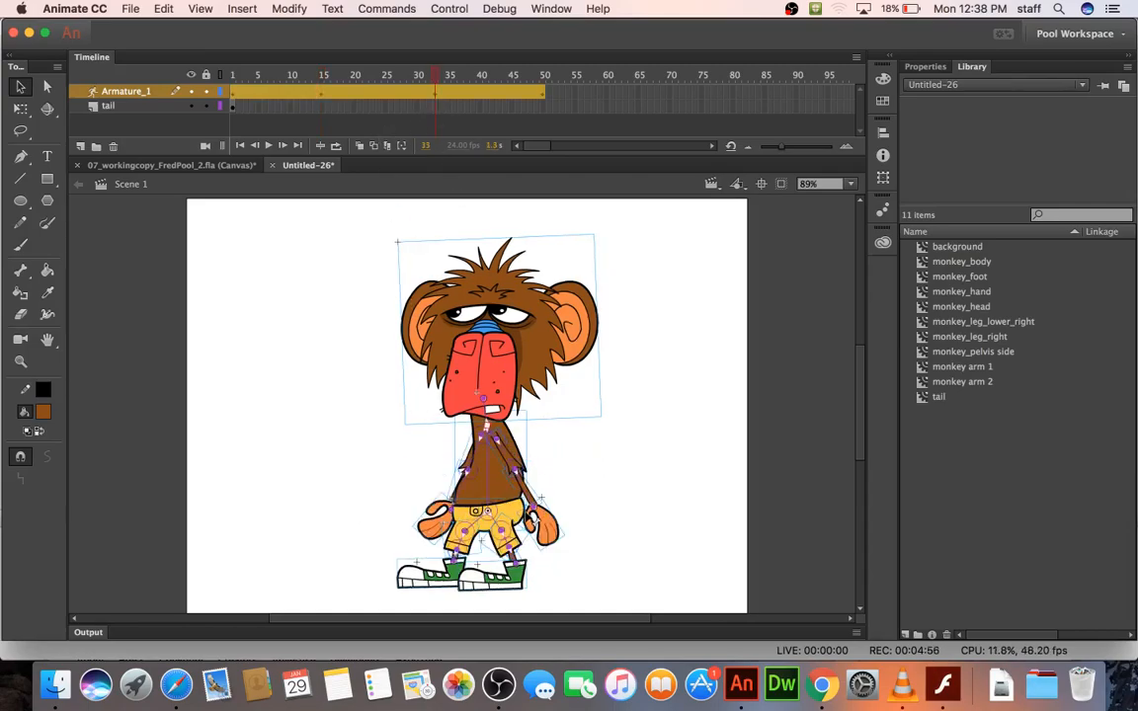
click(323, 93)
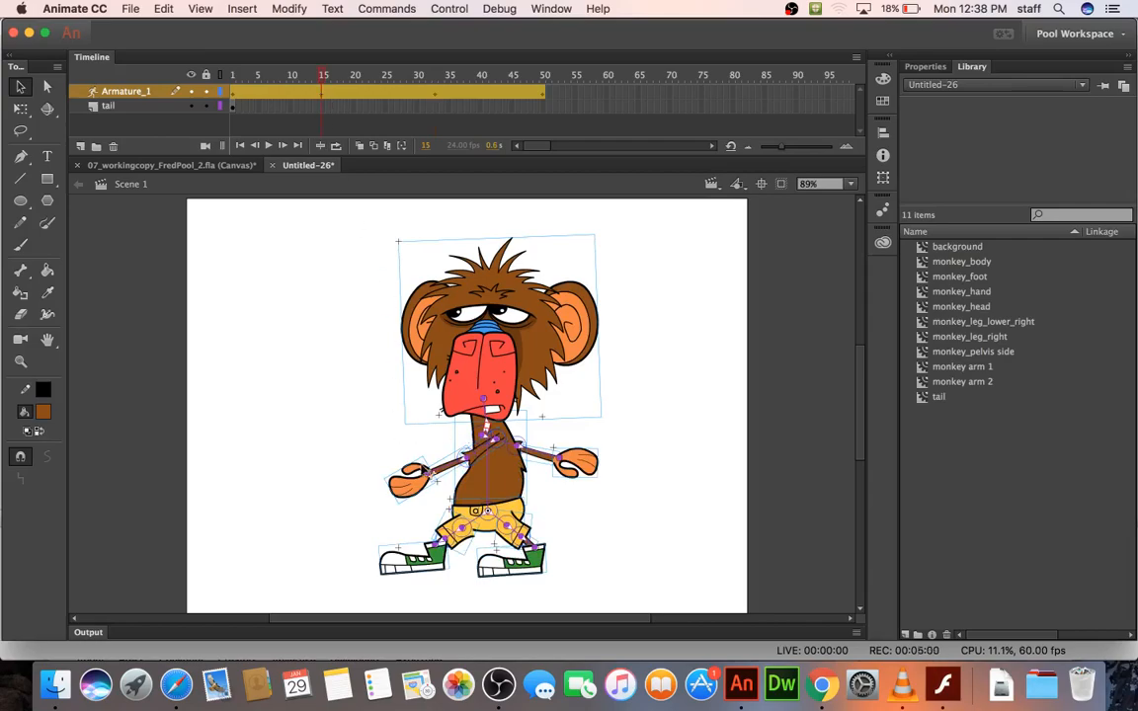
click(437, 95)
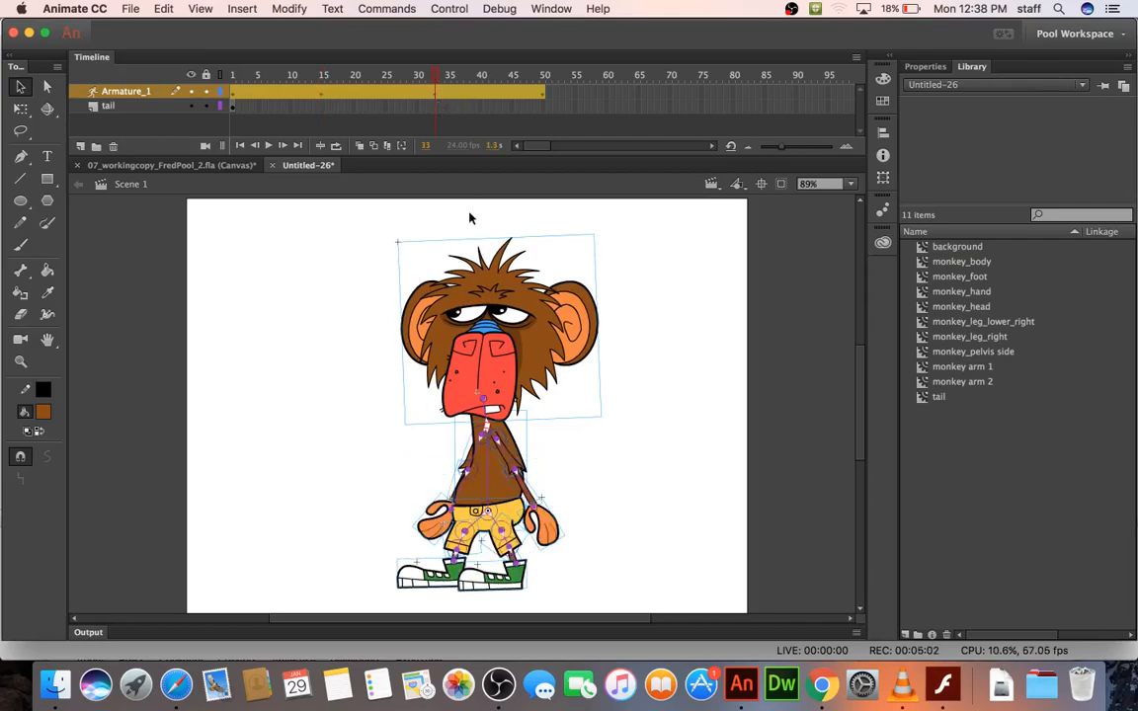
drag(553, 531, 625, 496)
drag(430, 519, 370, 508)
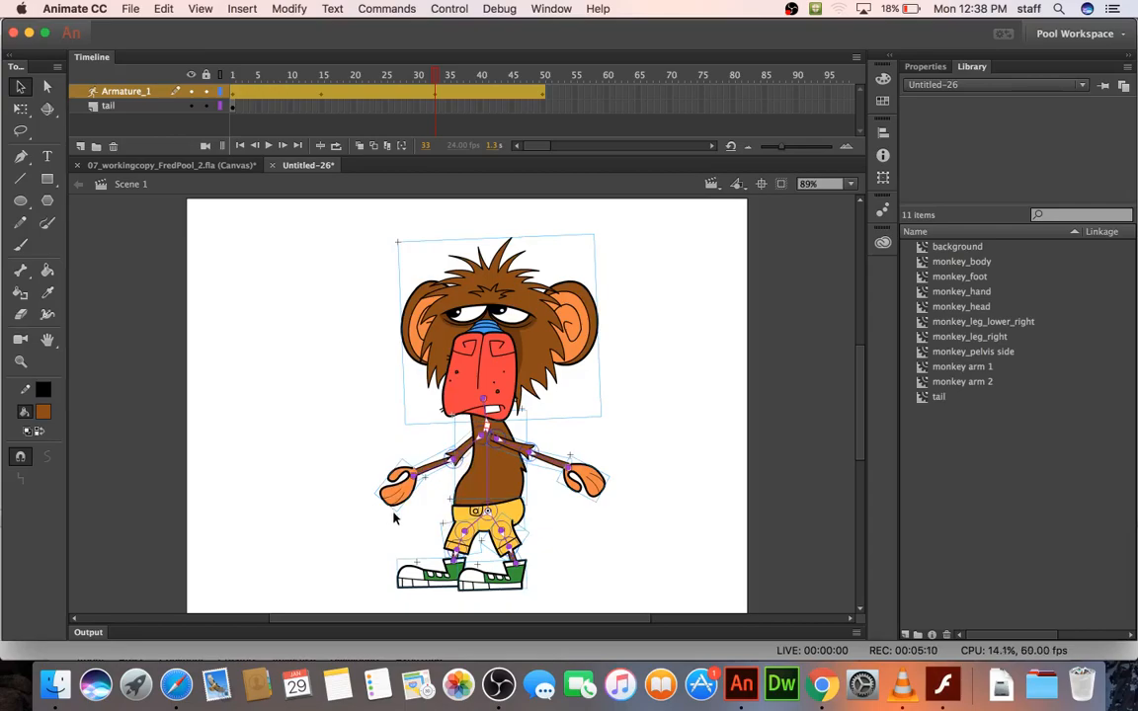
- At frame 15, select the leg and foot on the monkey's forward-facing side and send them backward two levels in the stacking order
click(323, 94)
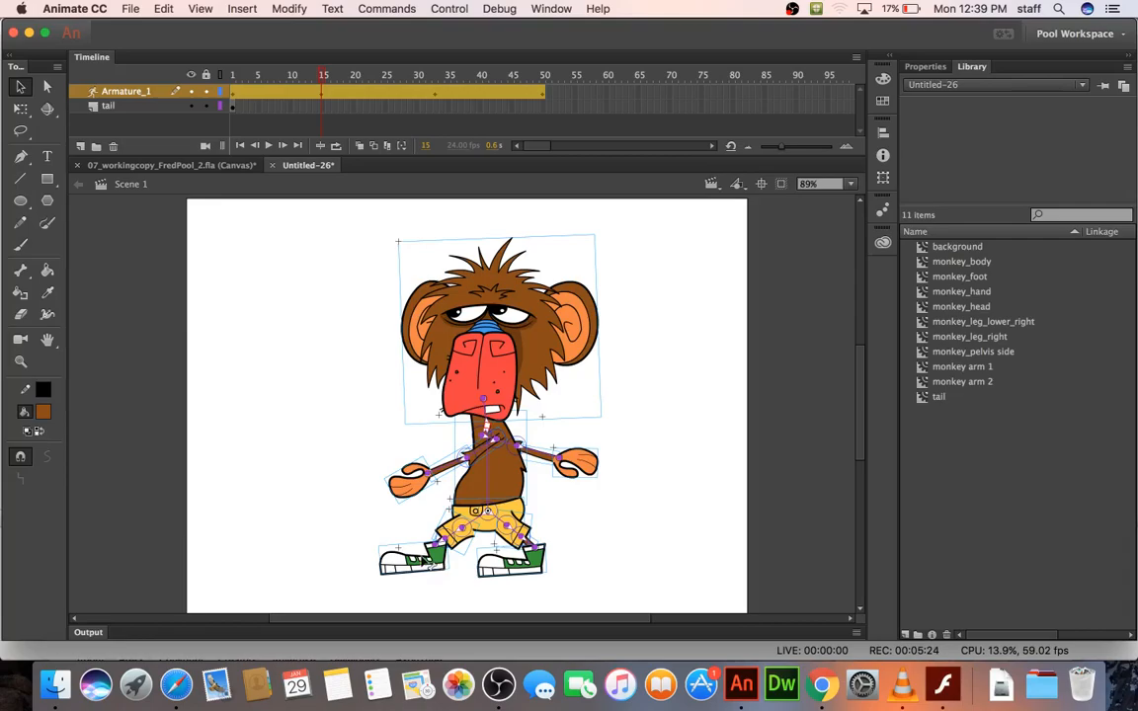
drag(378, 529, 465, 581)
right_click(454, 541)
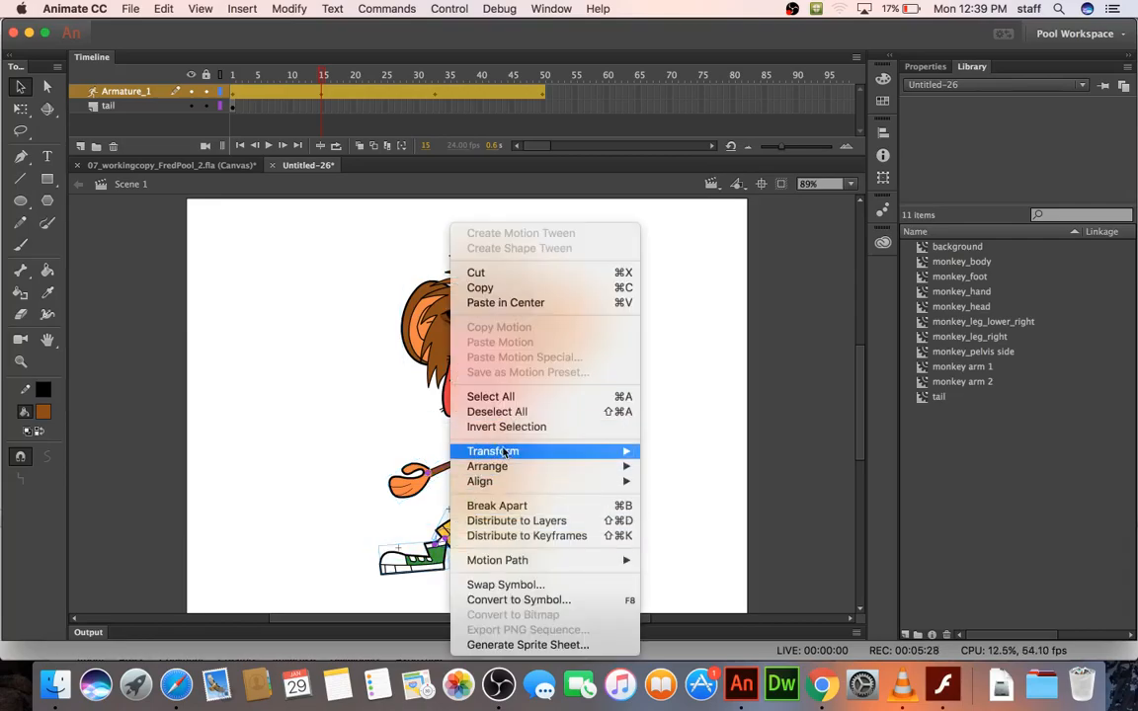
mouse_move(583, 467)
click(668, 497)
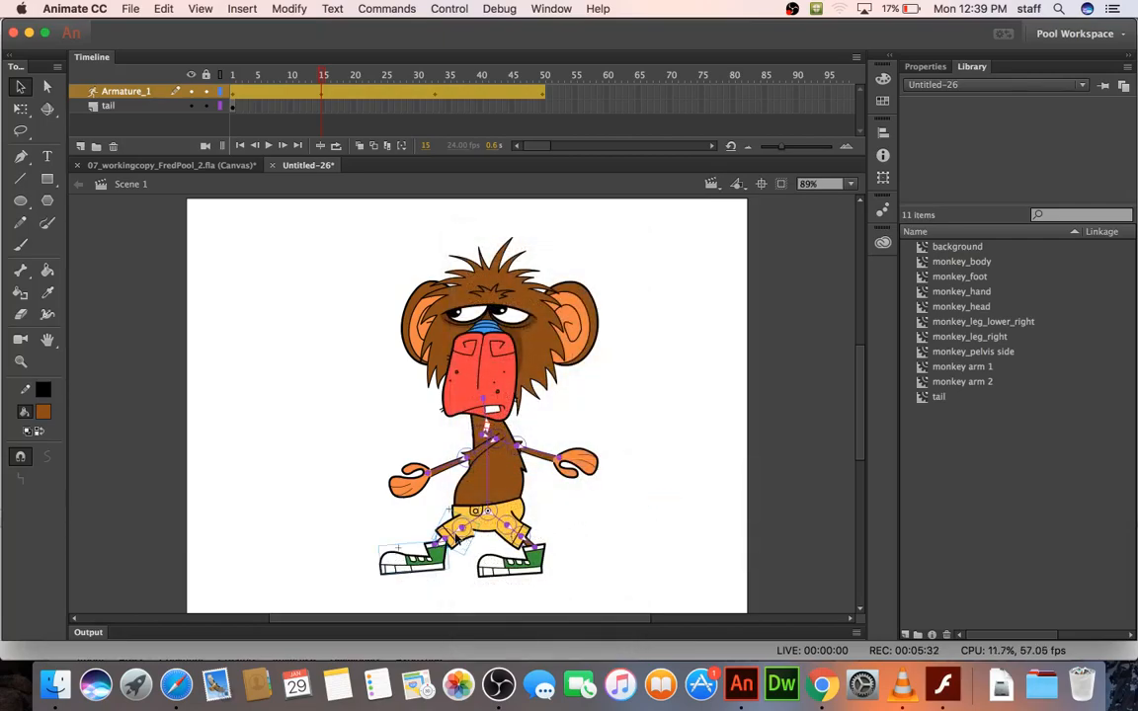
right_click(453, 539)
mouse_move(627, 469)
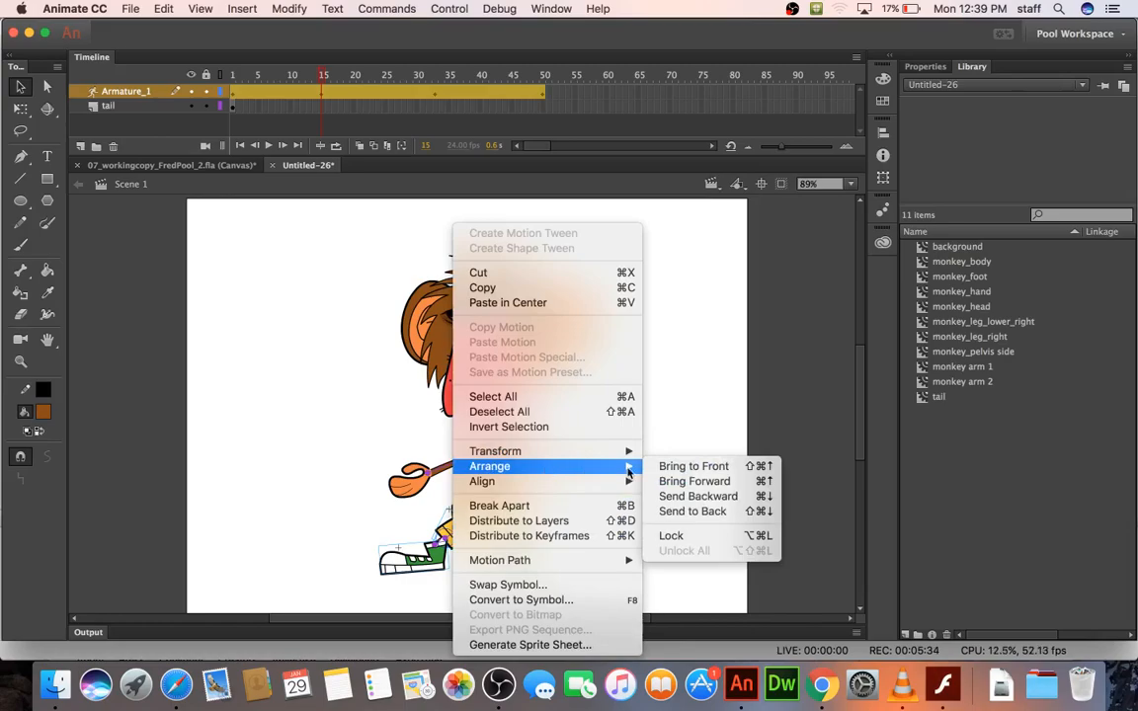
click(664, 497)
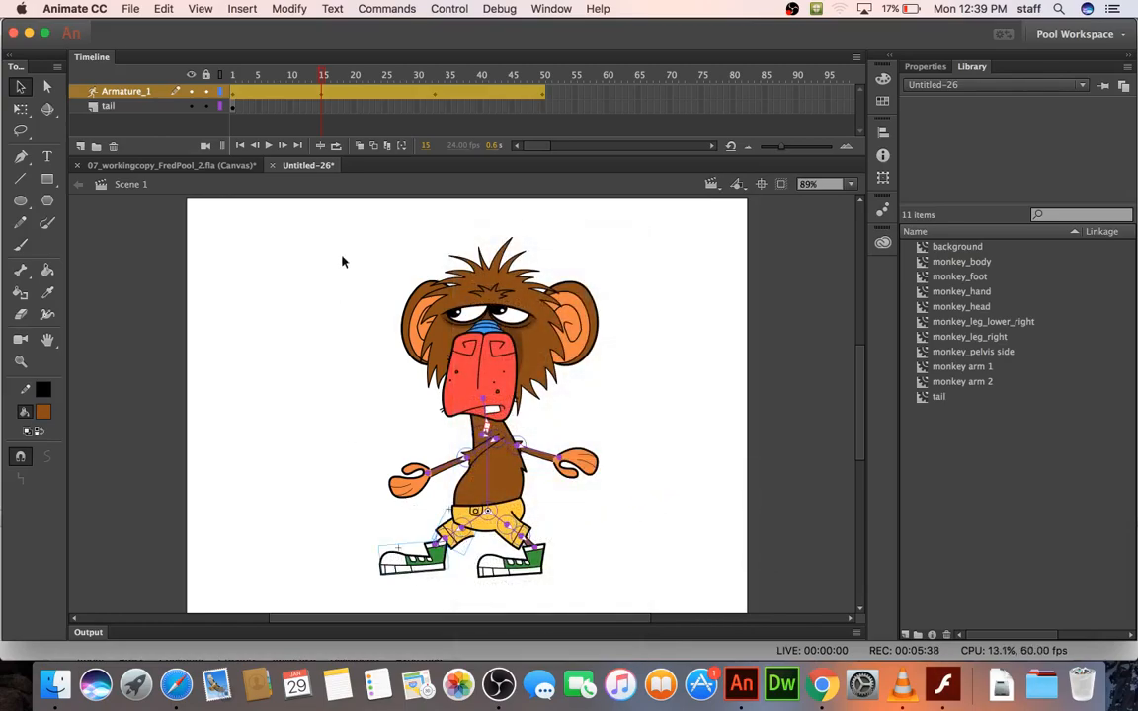
- At frame 33, cross the legs into a stride with one foot kicked up behind the monkey, and play the walk animation
drag(304, 96, 278, 94)
click(320, 95)
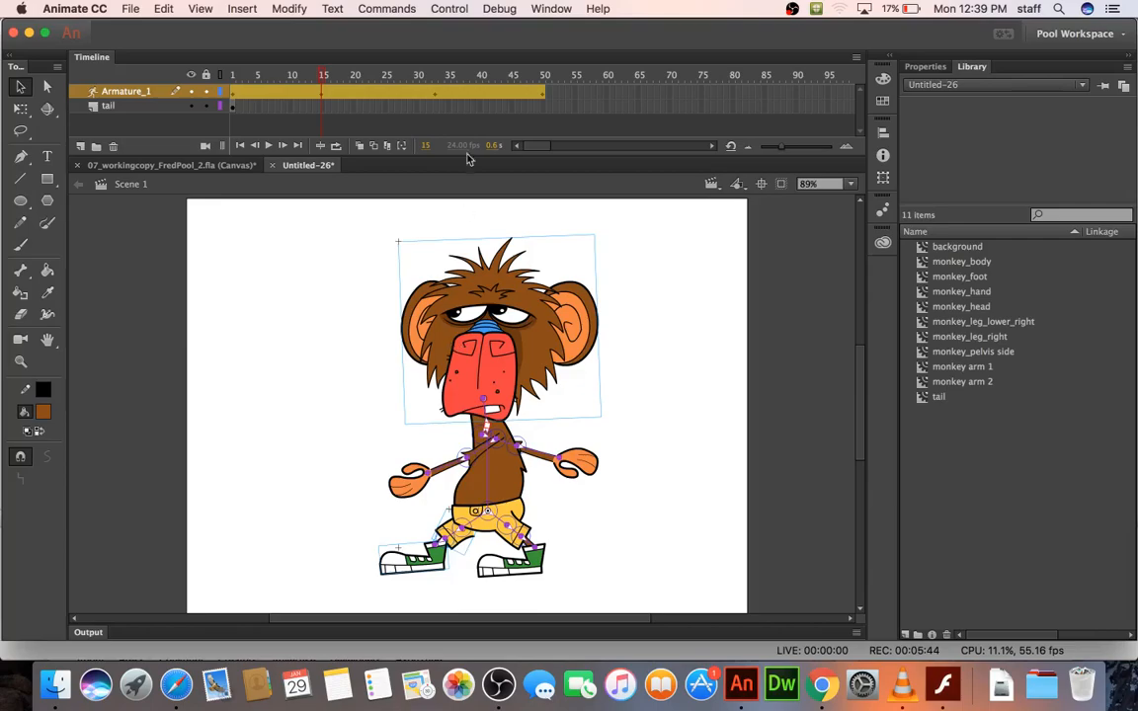
click(438, 98)
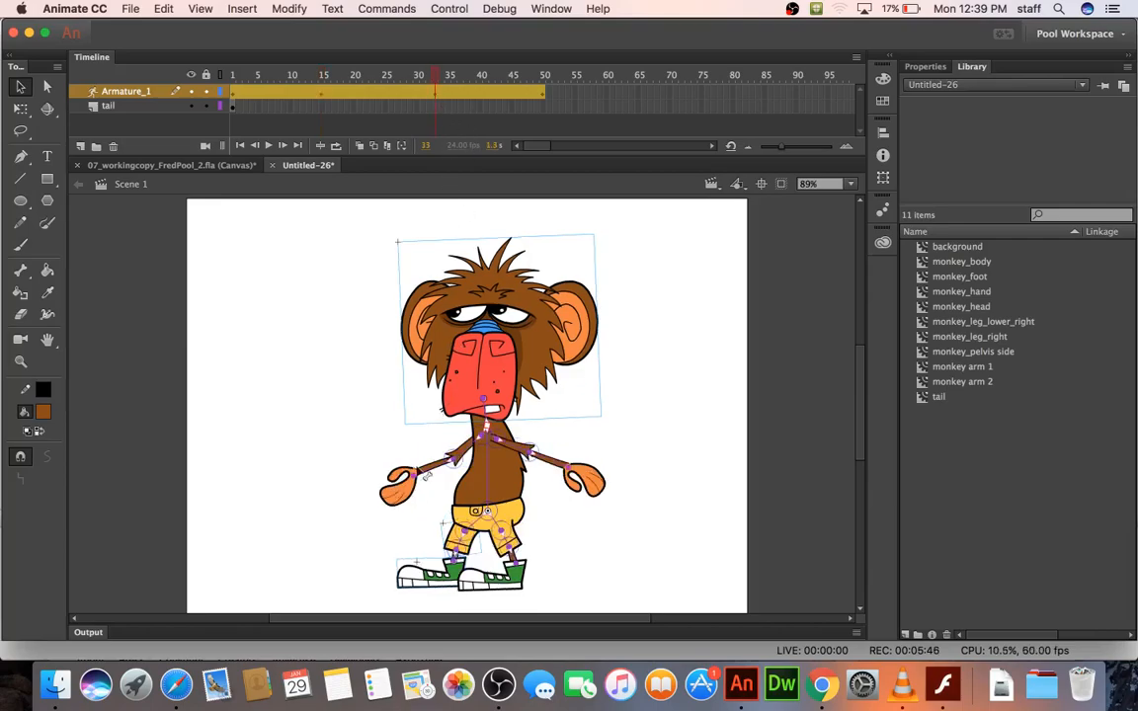
drag(367, 524, 637, 599)
drag(491, 576, 405, 583)
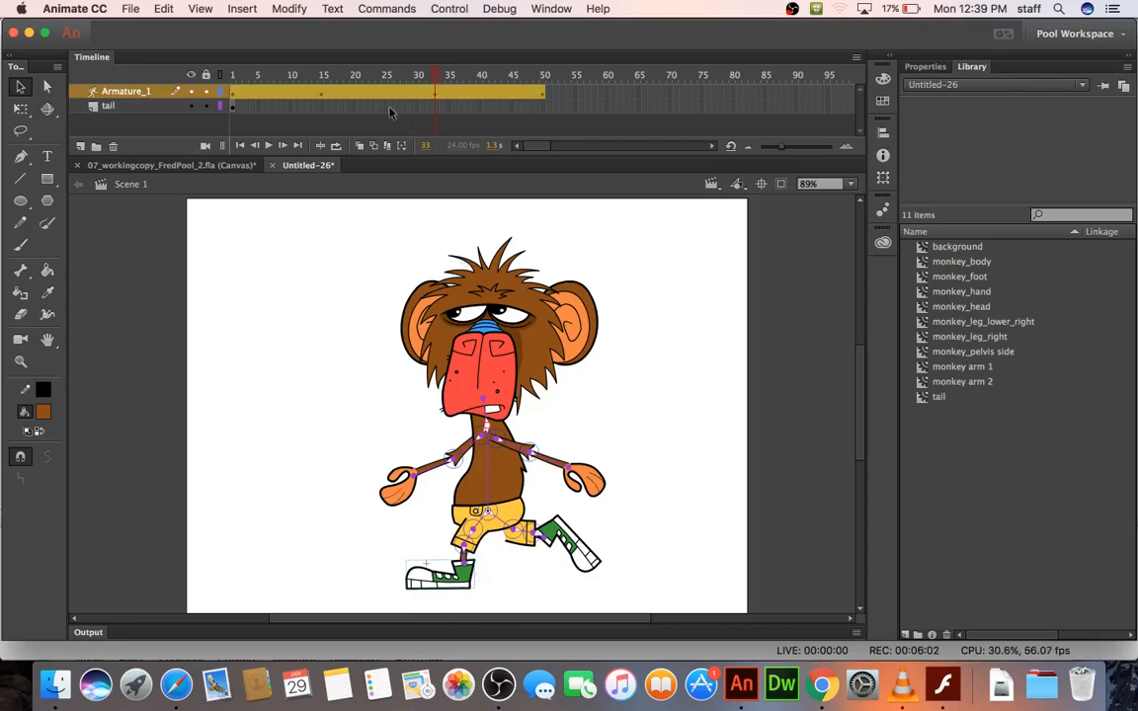
key(Return)
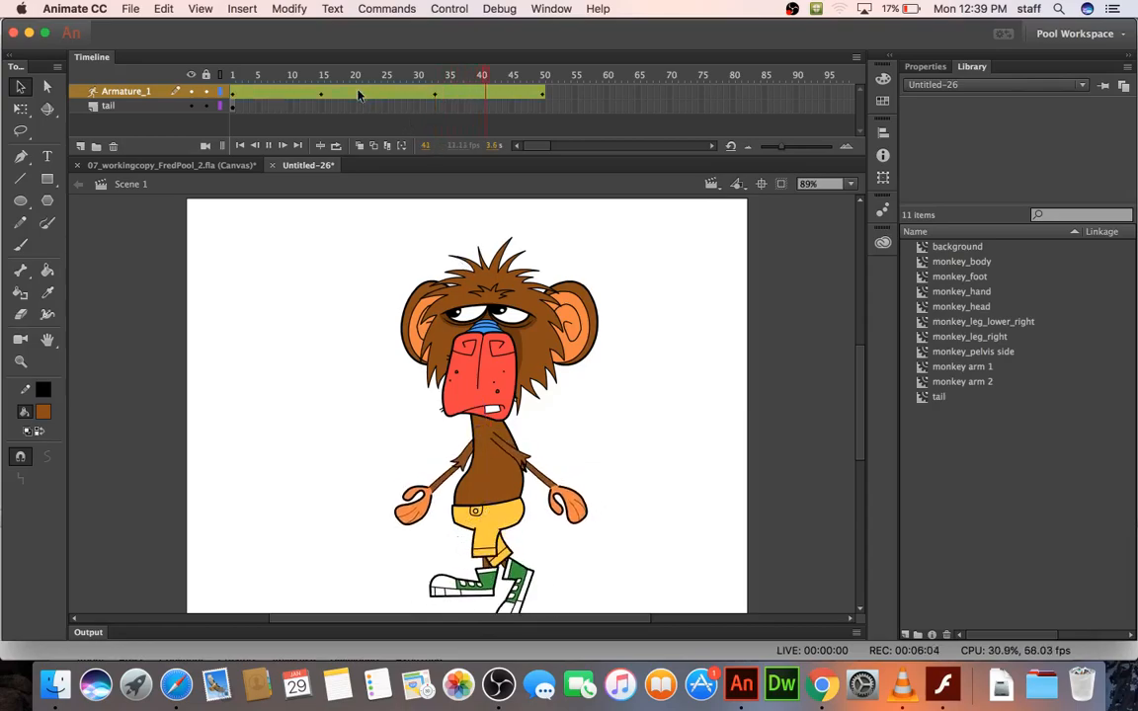
key(Return)
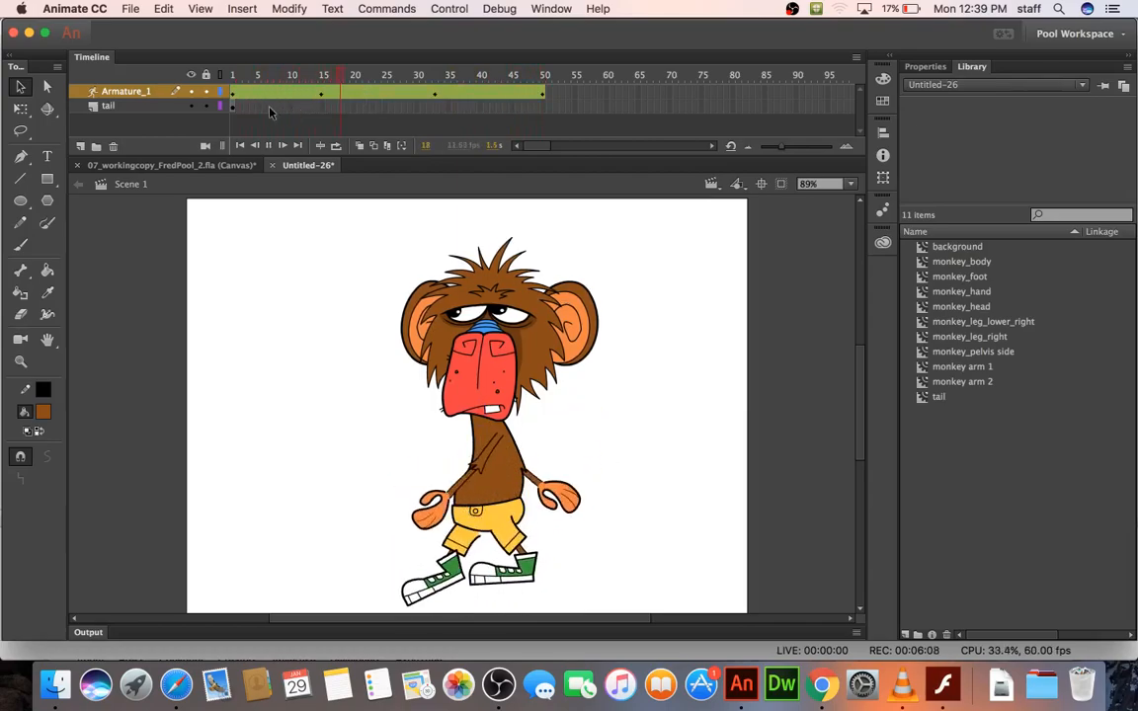
- Extend the tail layer to frame 50 so it spans the whole walk, and test the movie
click(233, 107)
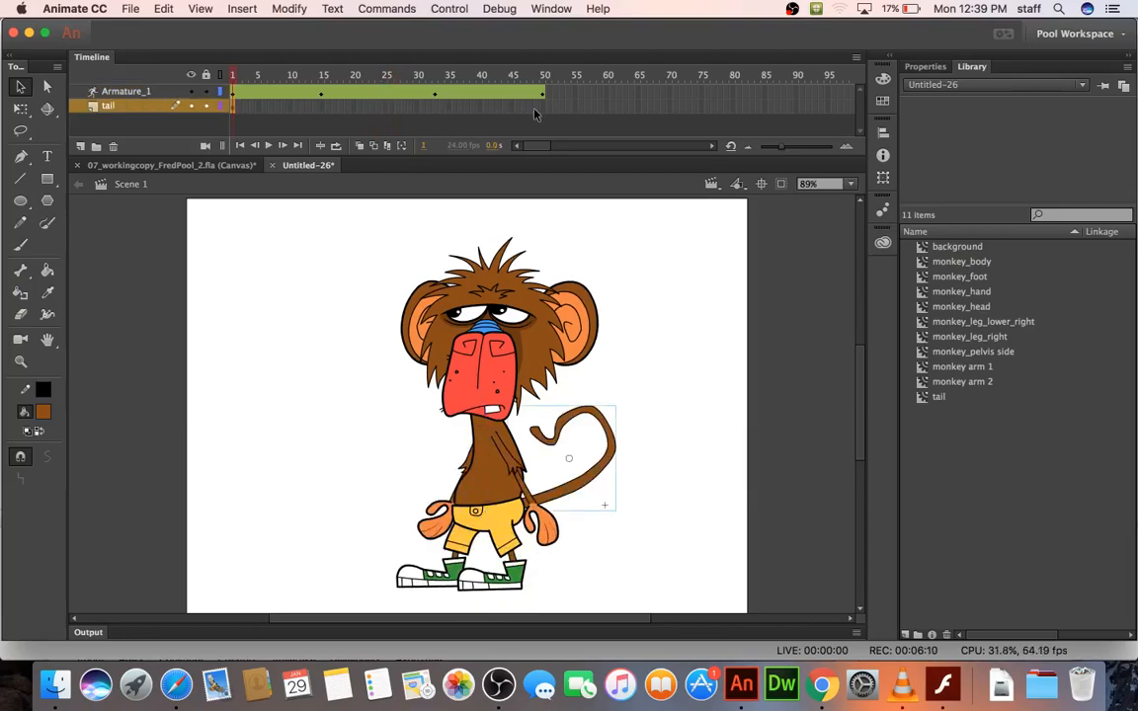
click(543, 107)
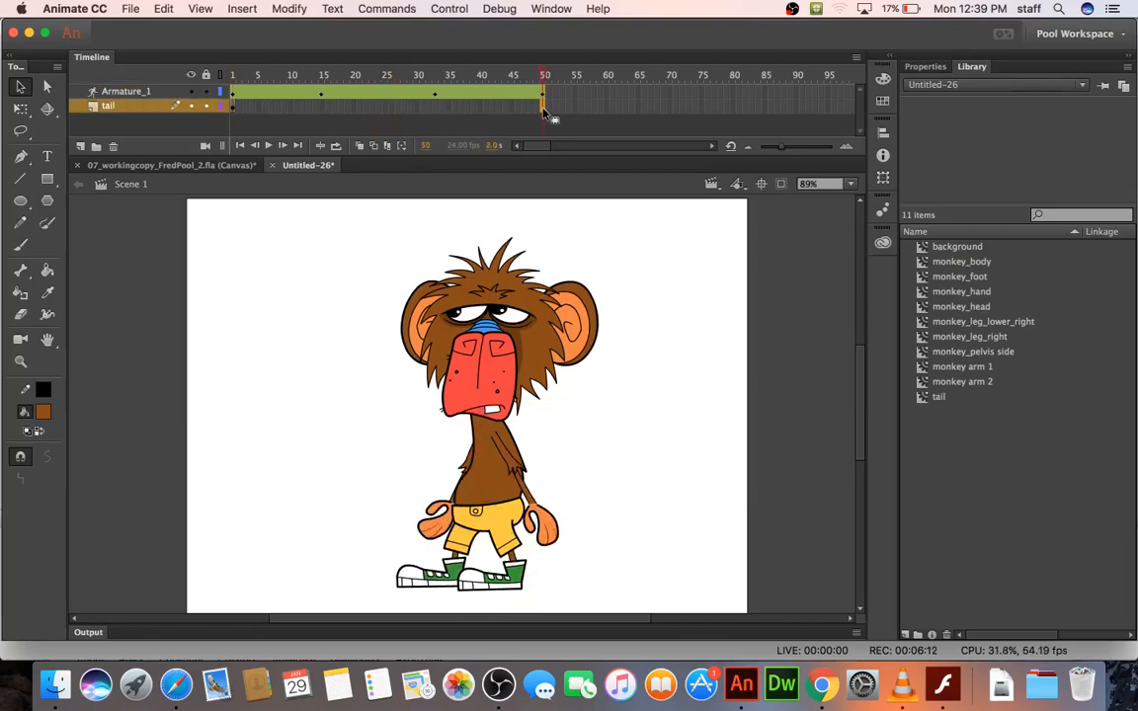
key(F6)
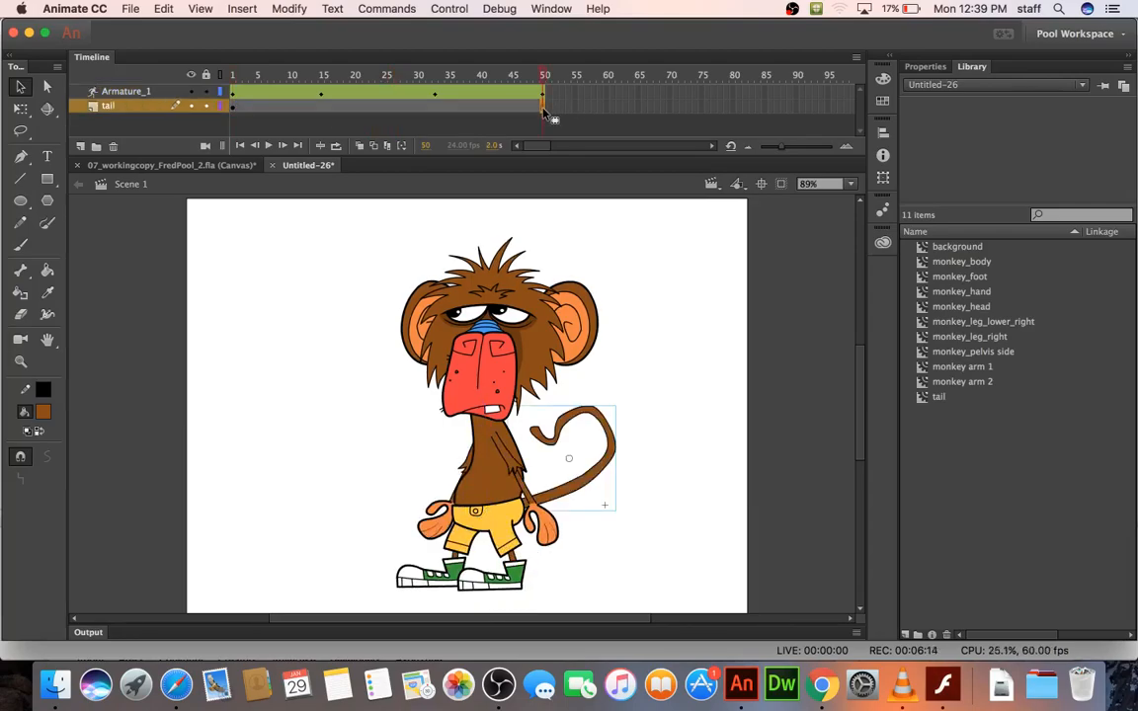
key(super+Return)
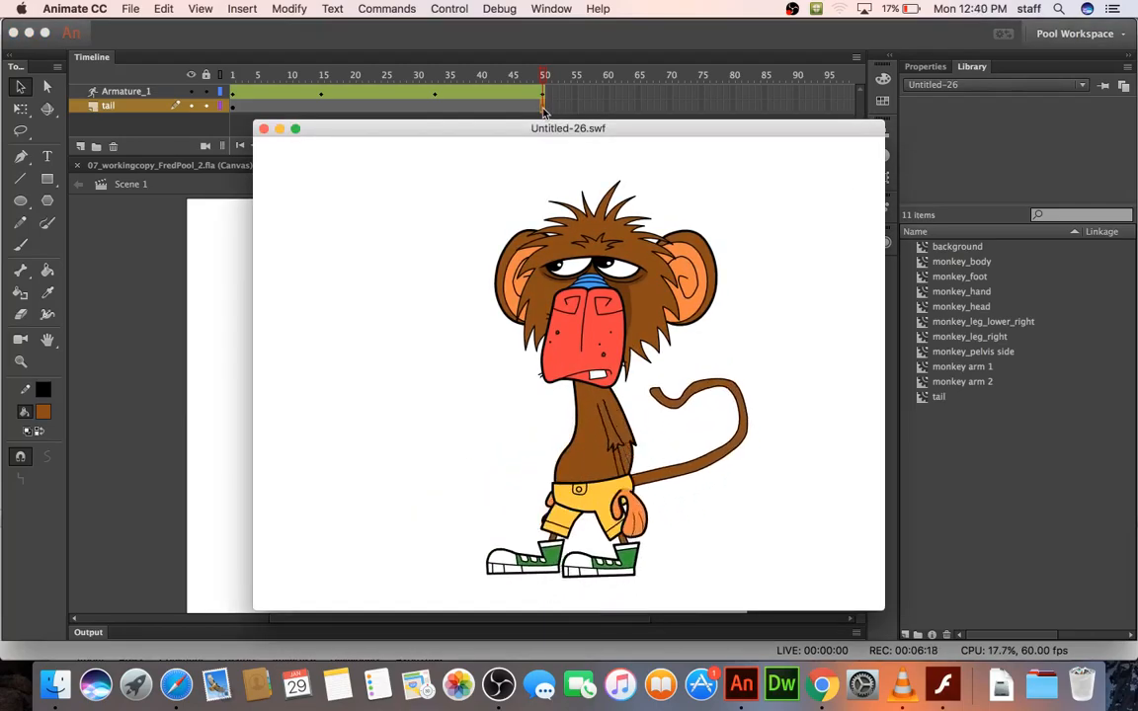
click(264, 131)
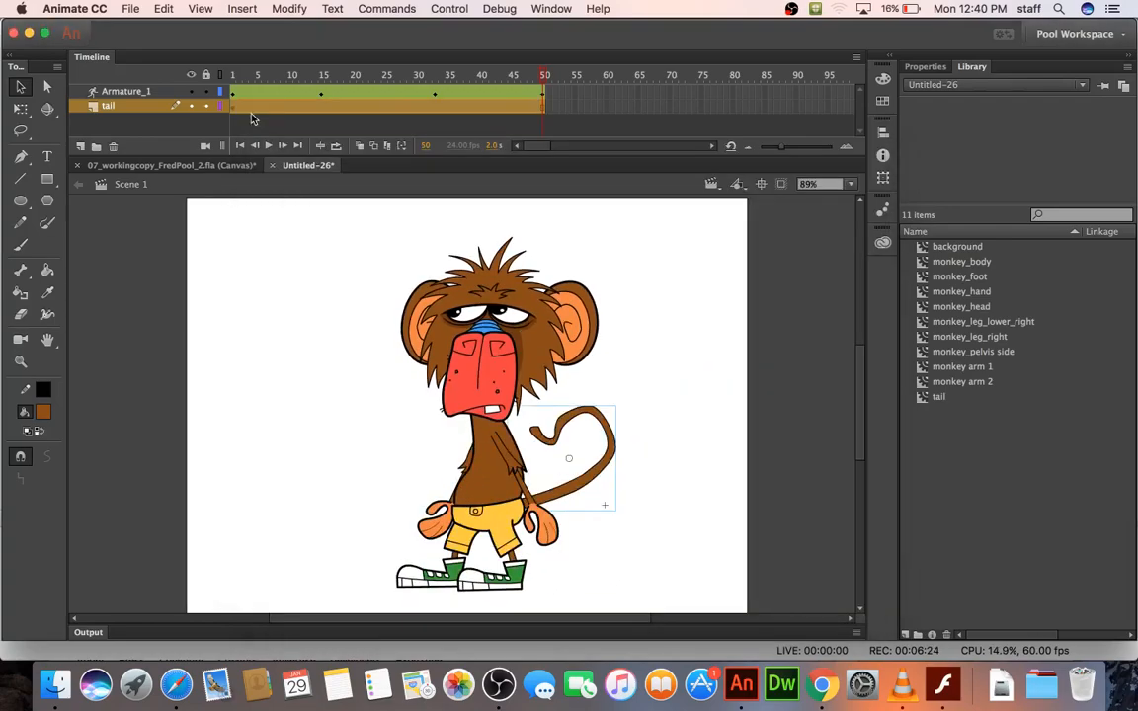
- Review the Armature_1 poses and move the stride pose from frame 15 to frame 1, replacing the standing pose
click(235, 95)
click(321, 95)
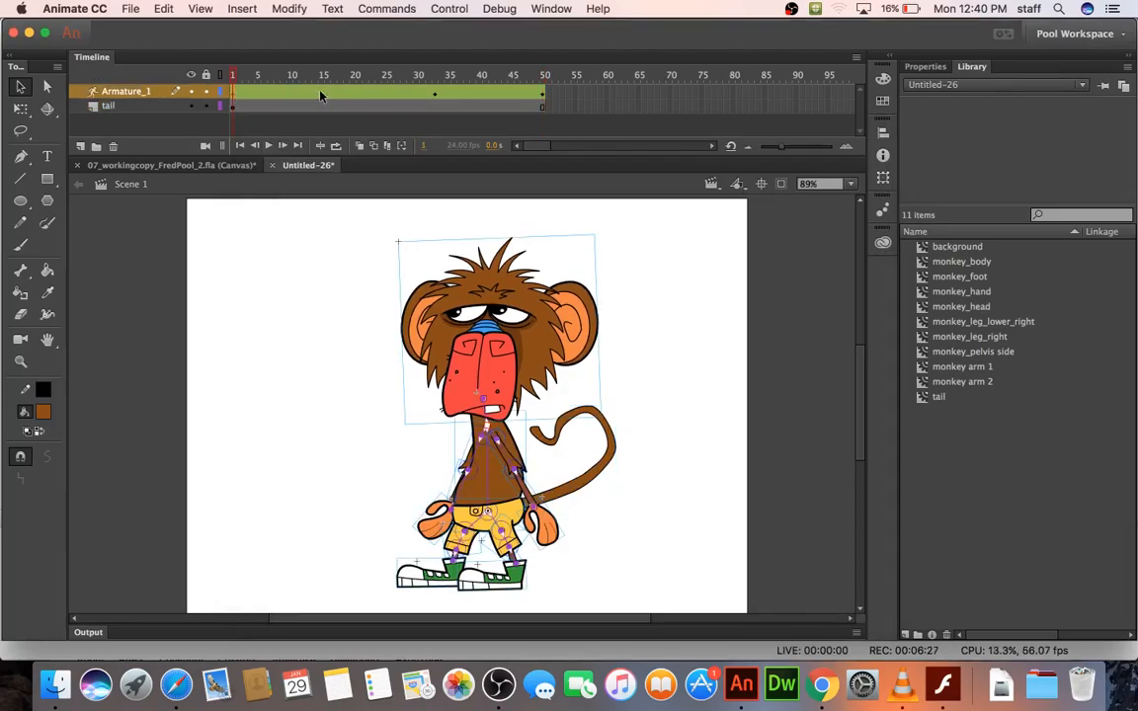
click(436, 95)
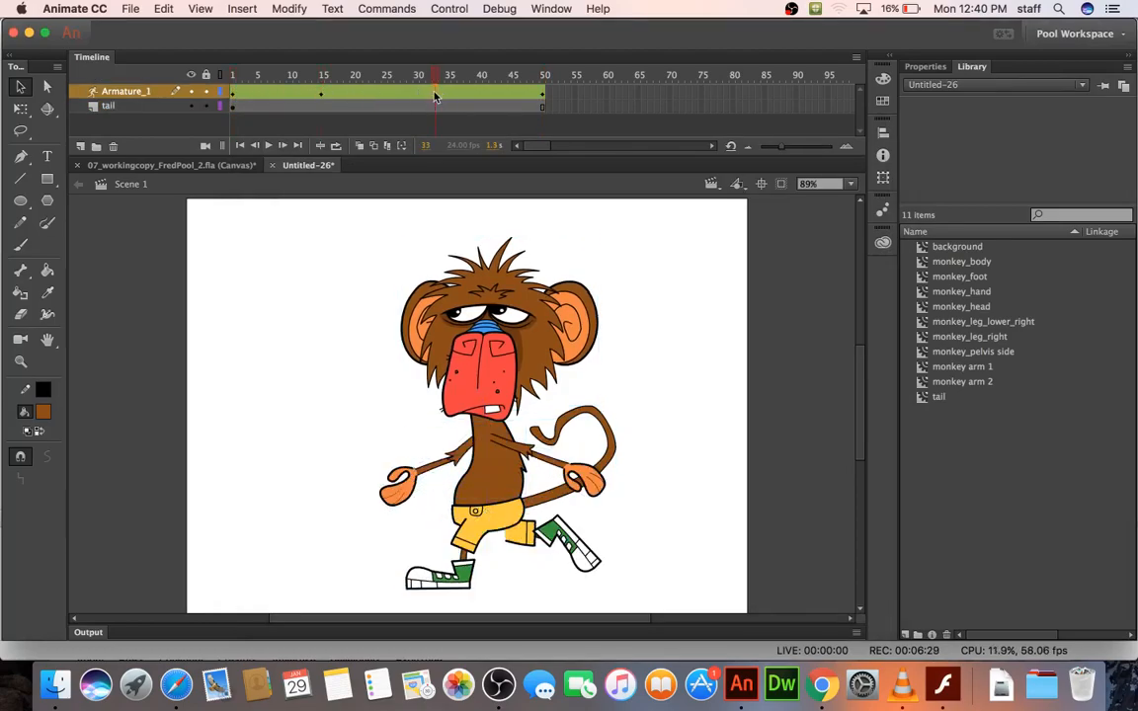
click(542, 96)
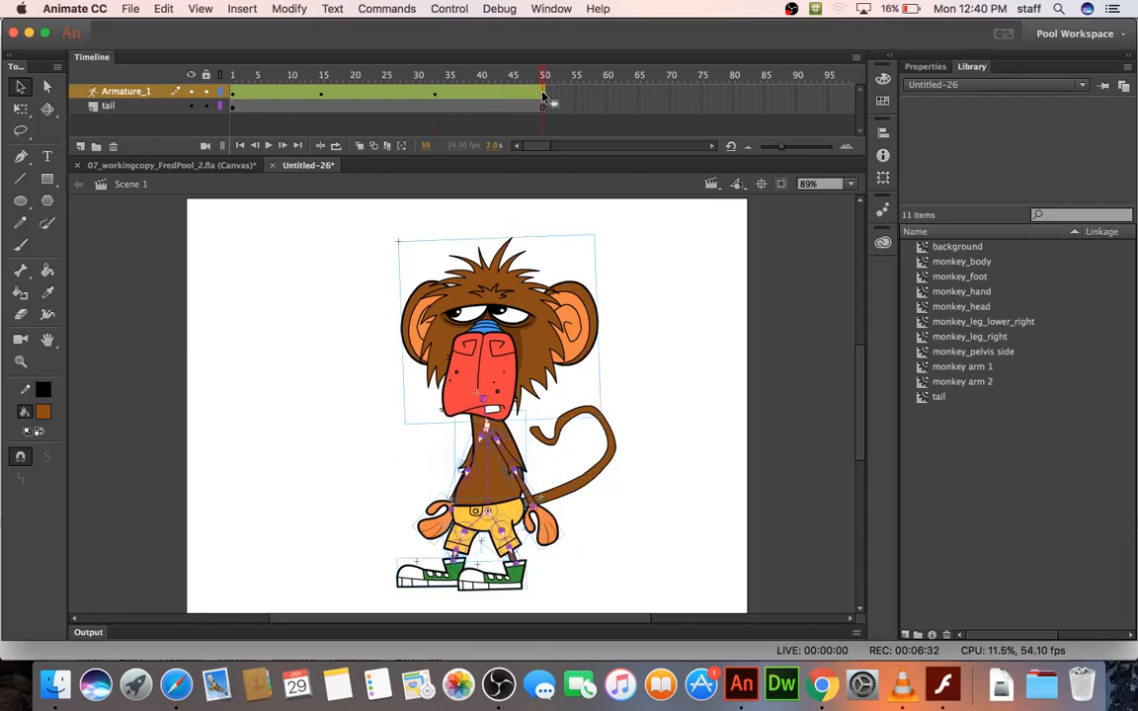
click(321, 95)
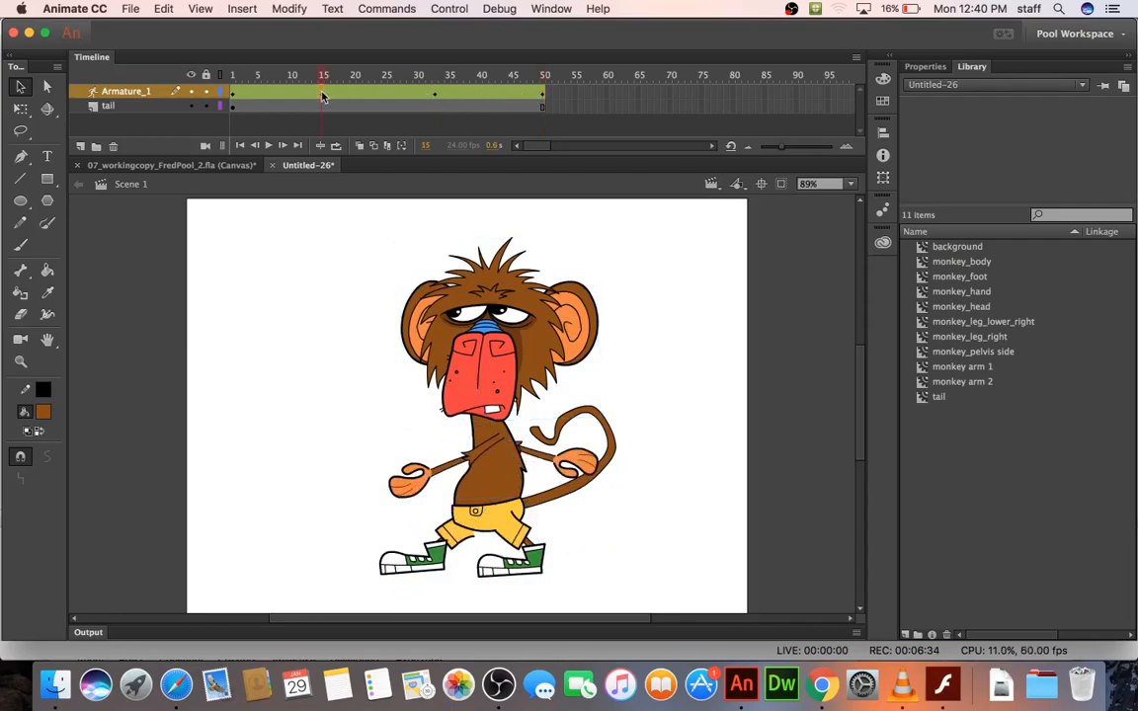
click(233, 95)
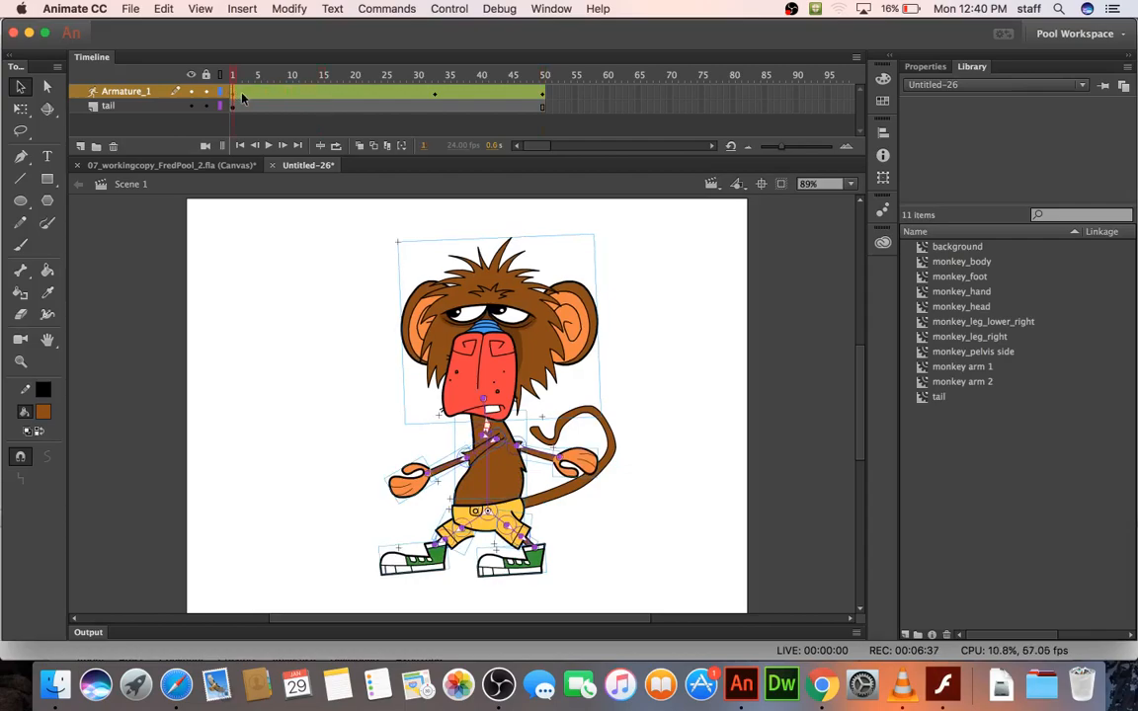
- Copy the stride pose at frame 1 of Armature_1 and paste it onto frame 50
click(435, 95)
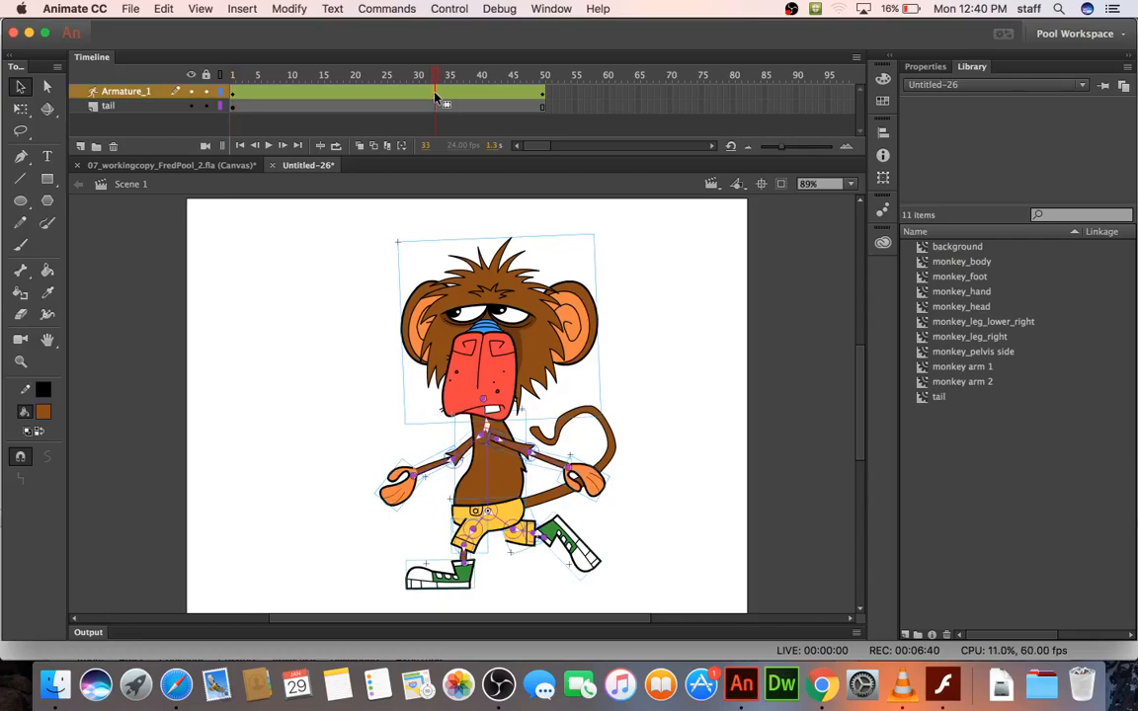
click(234, 95)
right_click(235, 95)
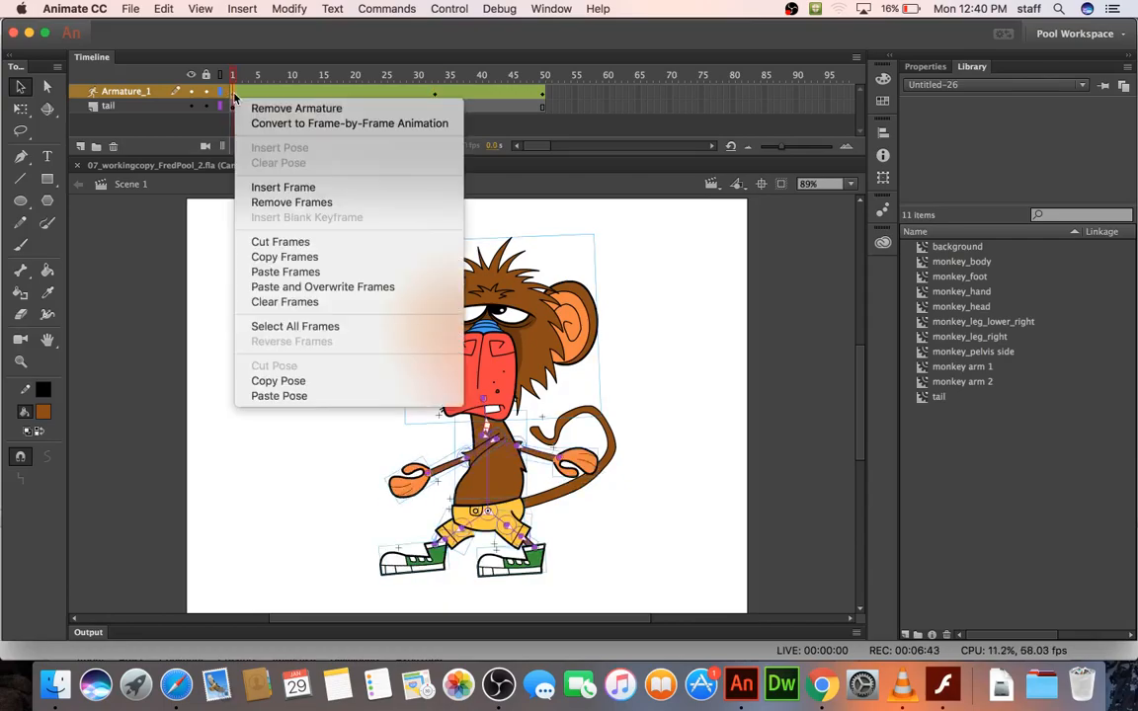
click(267, 380)
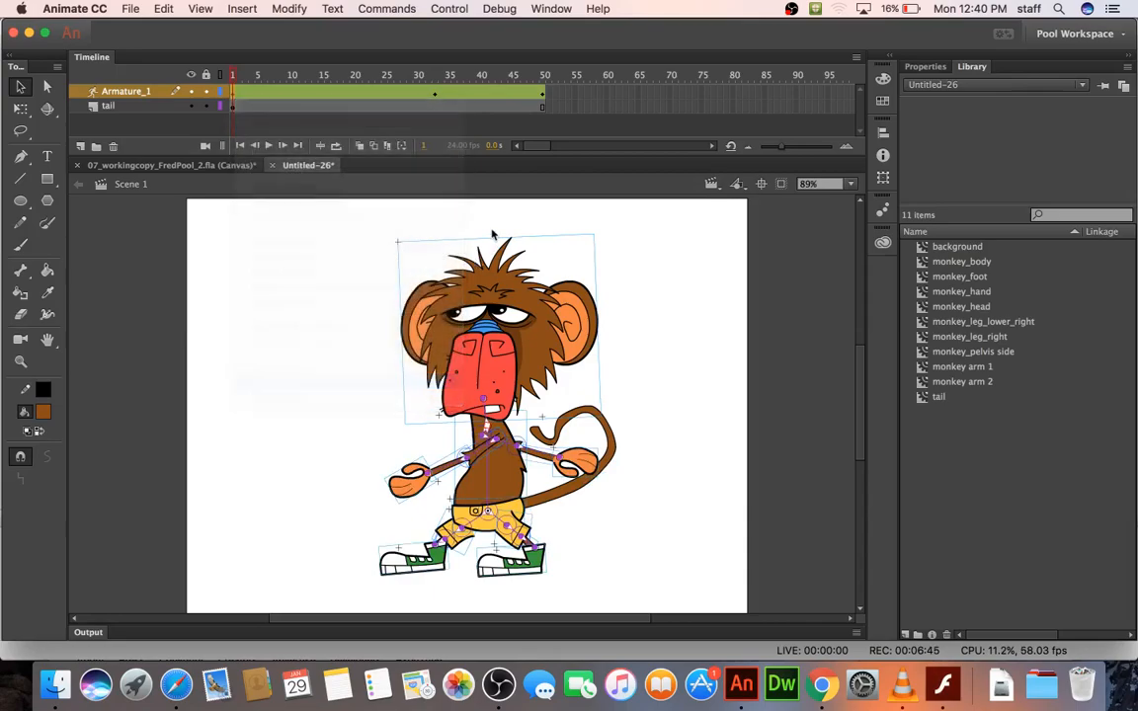
right_click(543, 99)
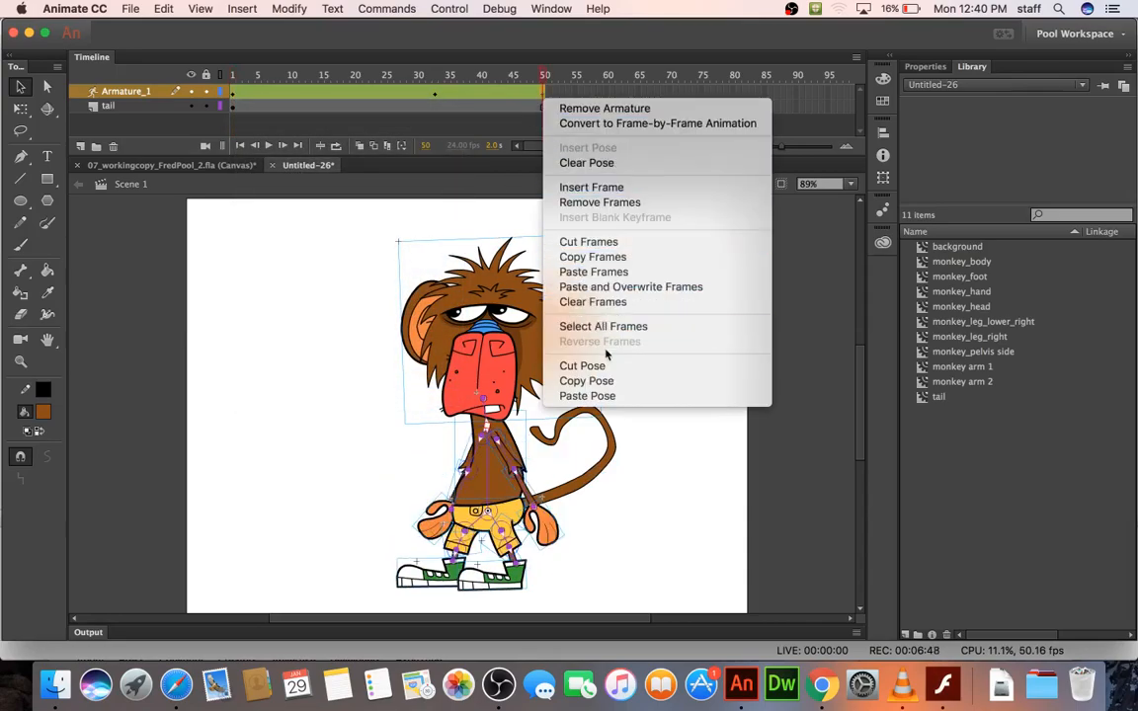
click(598, 397)
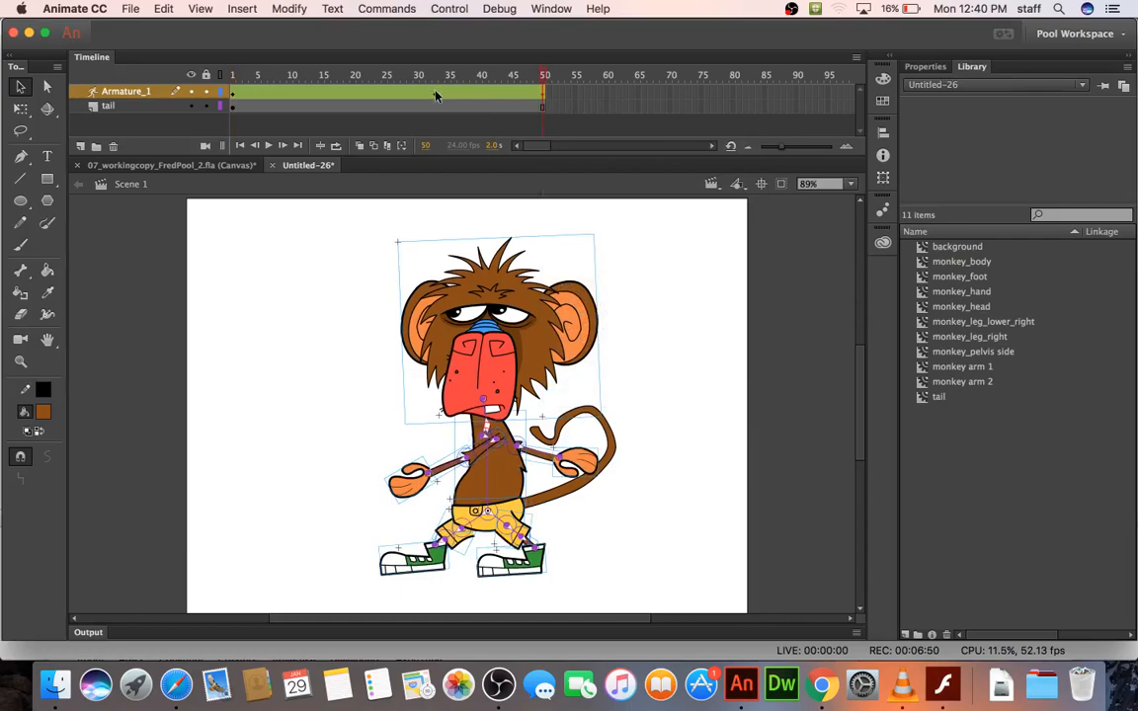
- Move the Armature_1 pose at frame 33 to frame 26 and test the movie
click(436, 94)
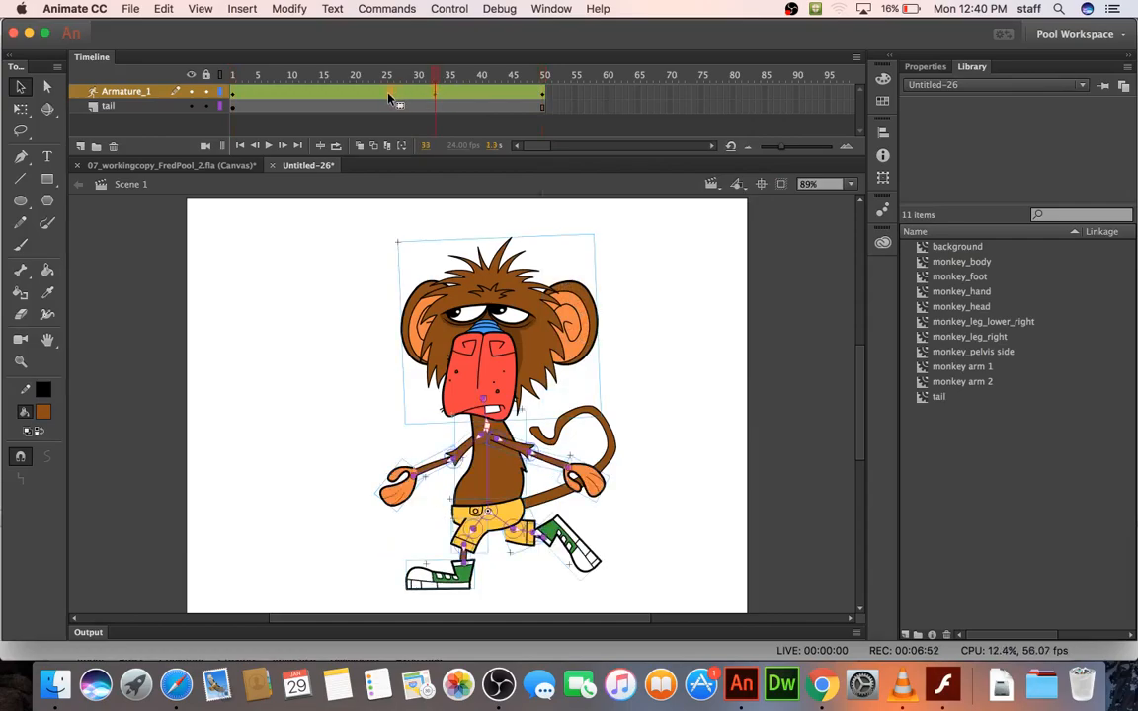
click(388, 94)
key(super+Return)
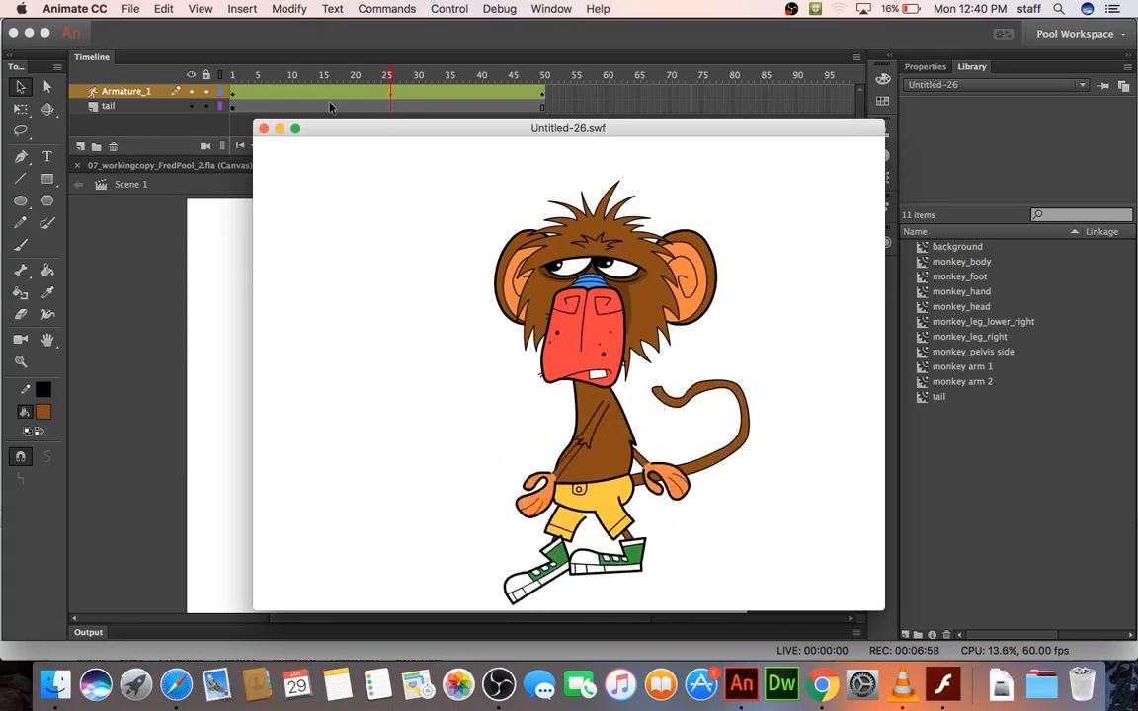
key(super+w)
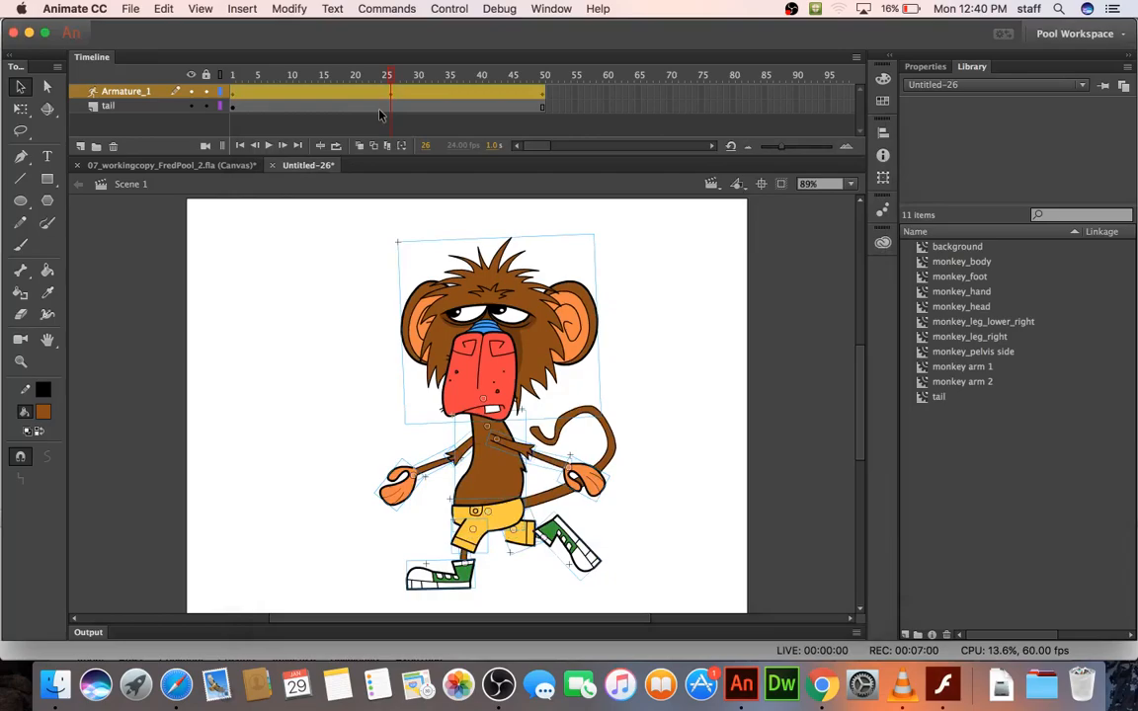
- Tilt the front foot's toes steeply upward at frame 1 and rotate the trailing foot's toes downward at frame 26
drag(338, 97, 234, 78)
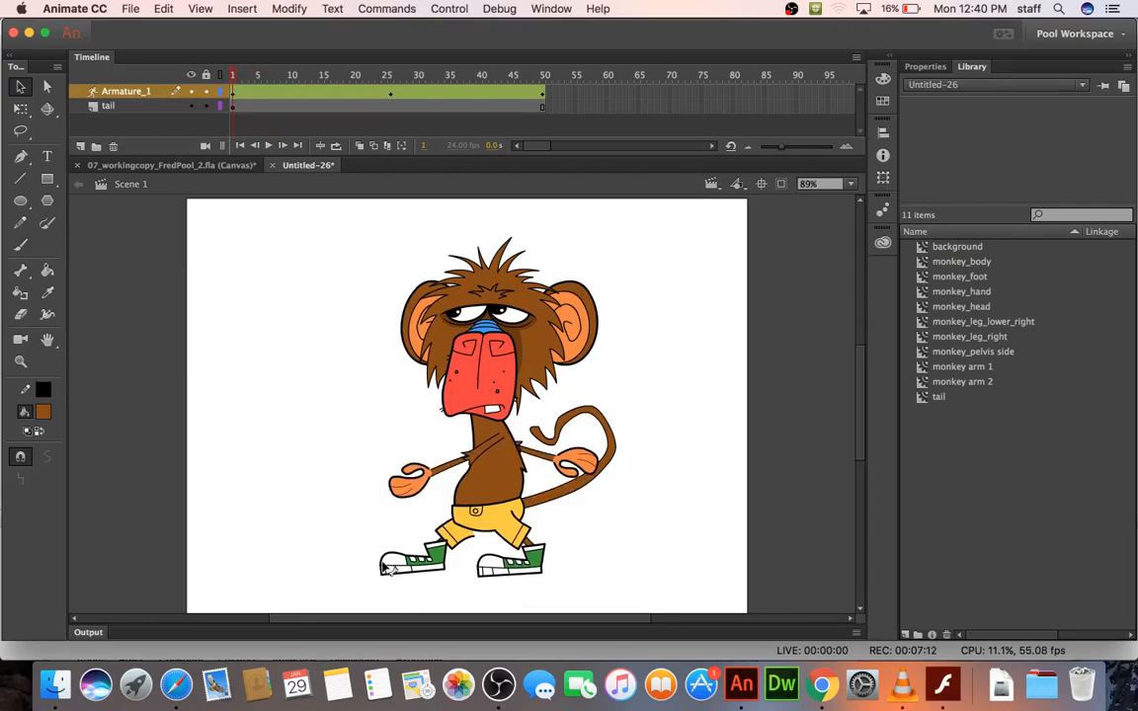
drag(391, 571, 389, 521)
drag(238, 77, 393, 77)
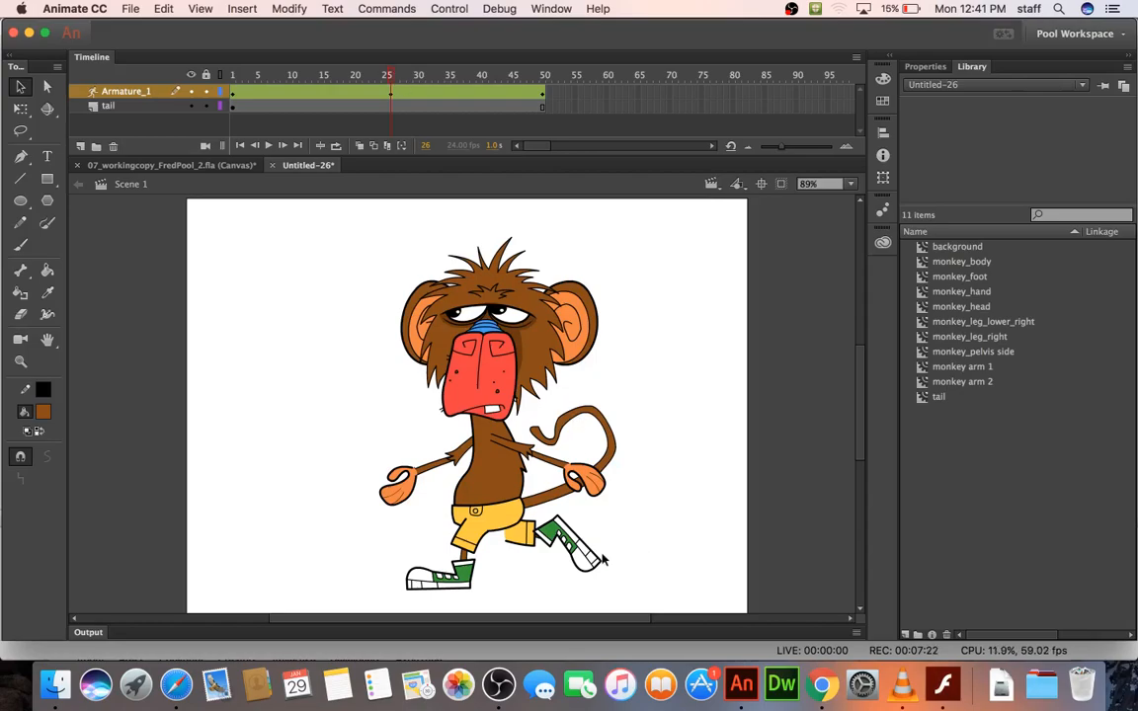
drag(593, 564, 548, 591)
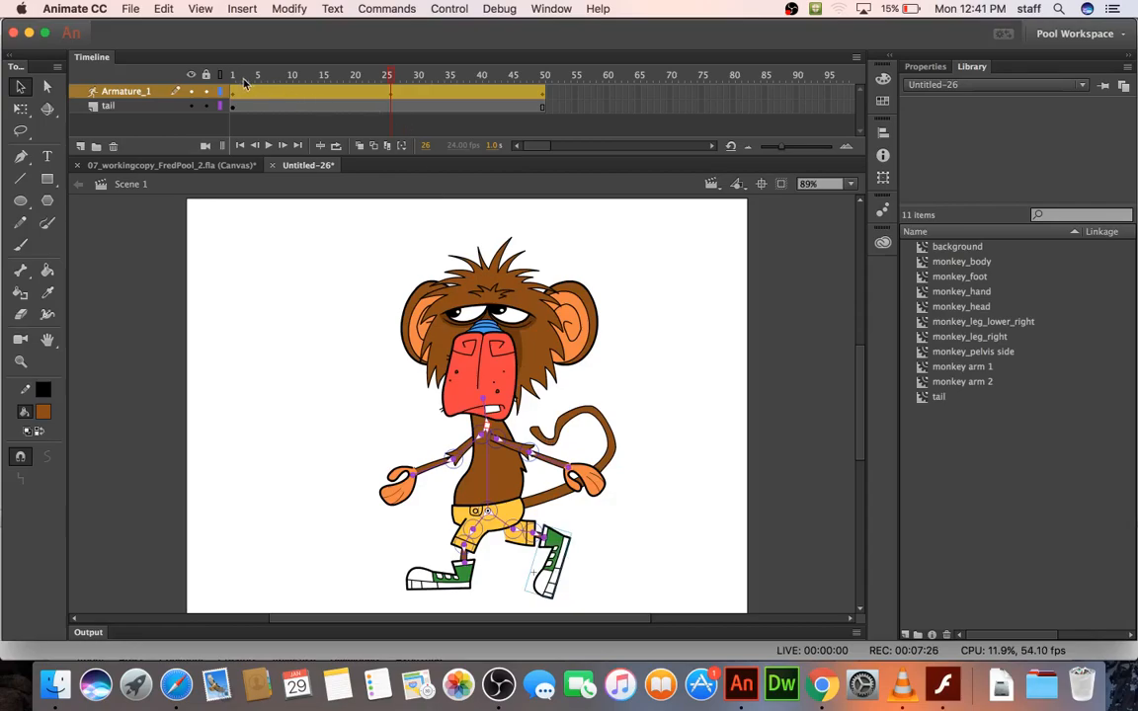
mouse_move(240, 82)
mouse_down()
mouse_move(384, 79)
mouse_move(227, 82)
mouse_up()
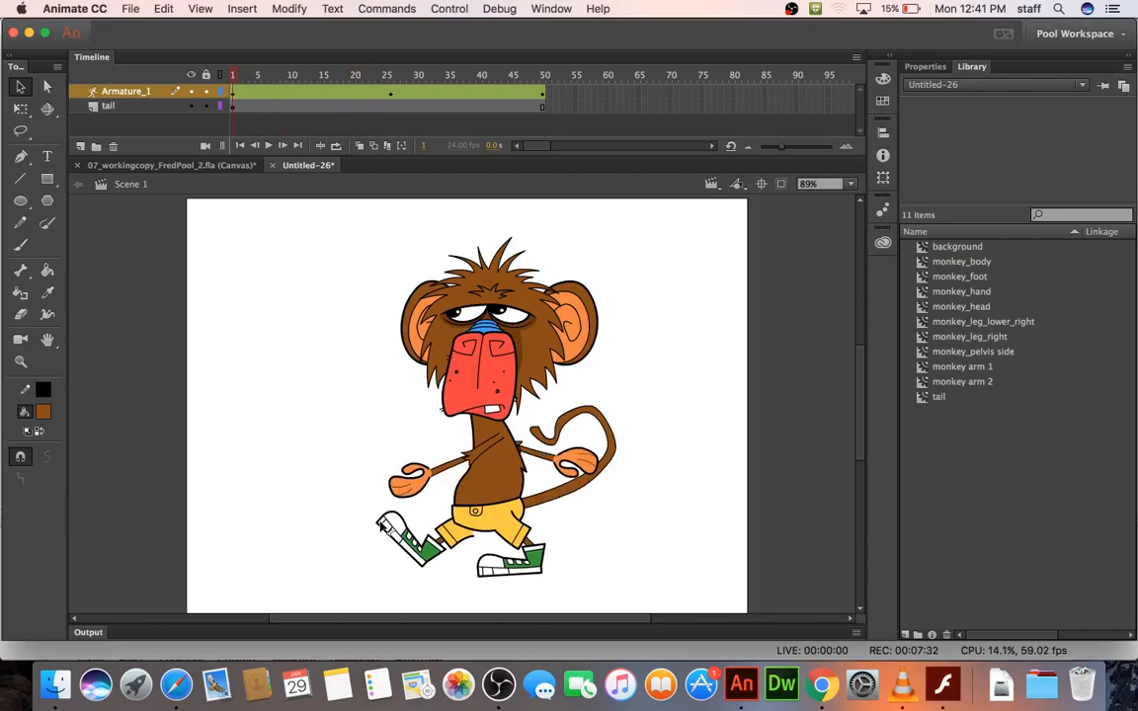
drag(396, 525, 404, 512)
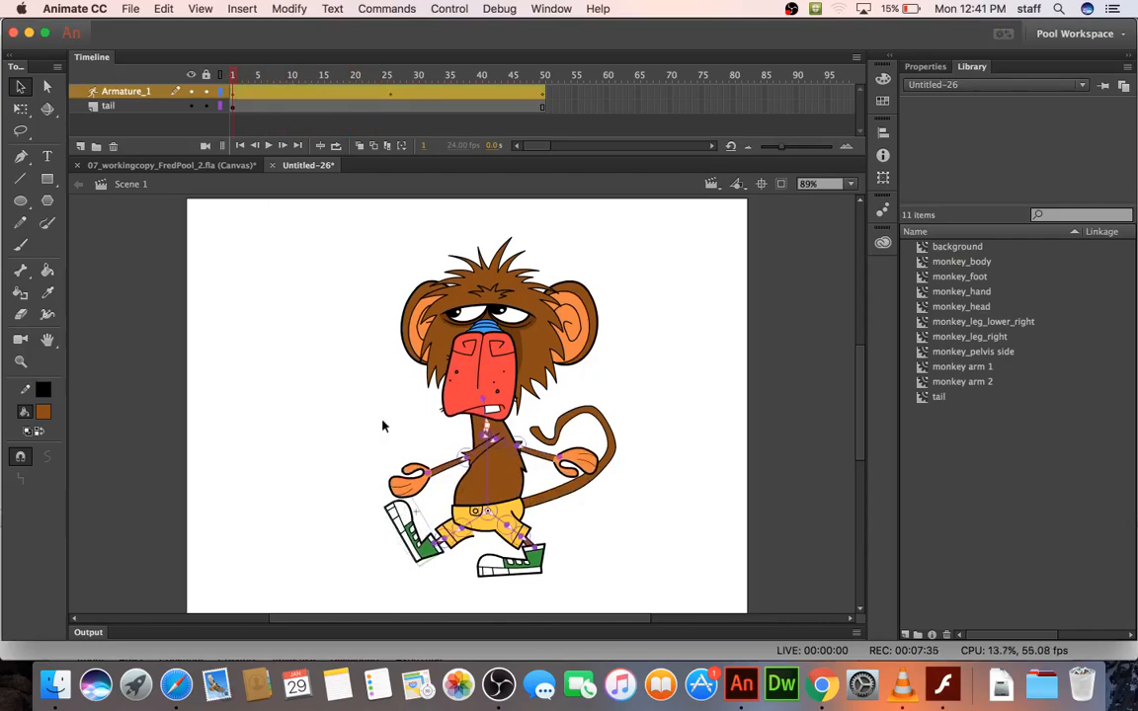
click(391, 92)
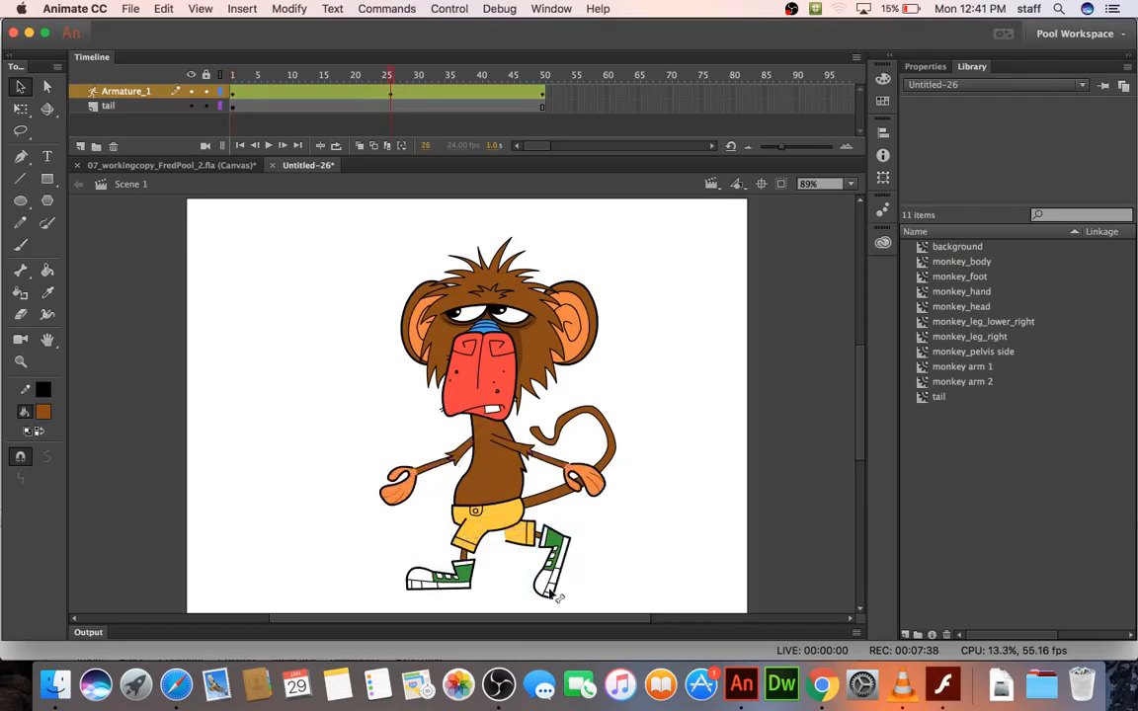
drag(556, 597, 543, 590)
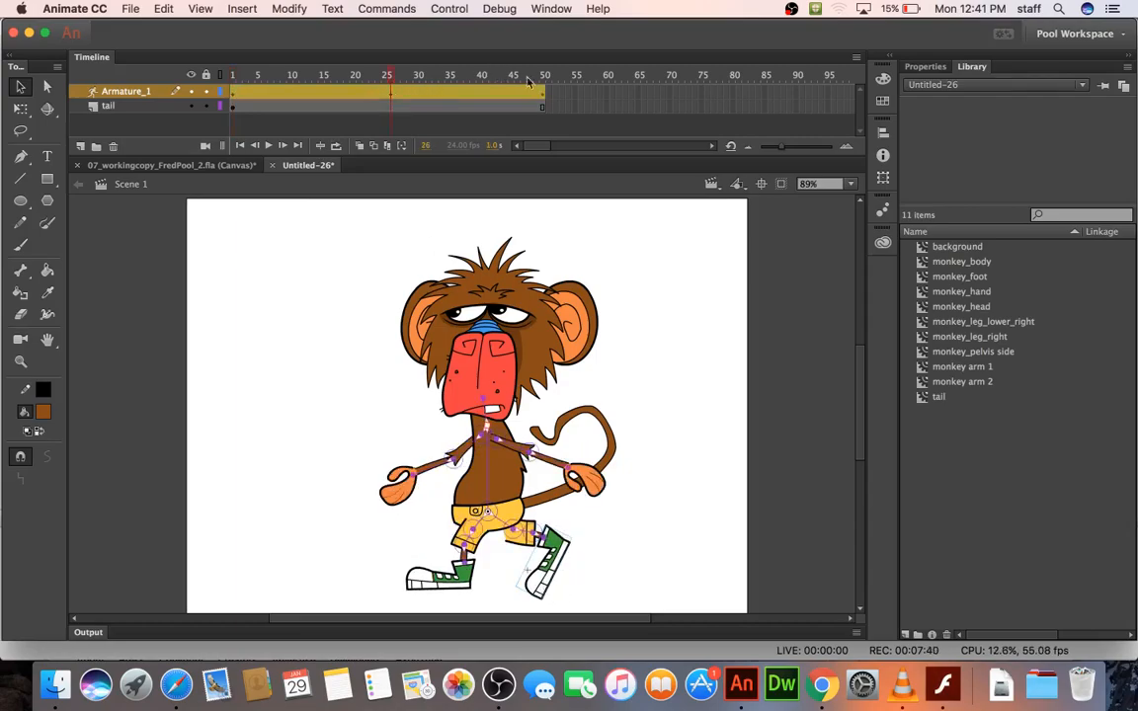
- Test the movie and compare the front foot's angle at frames 50 and 1
click(545, 91)
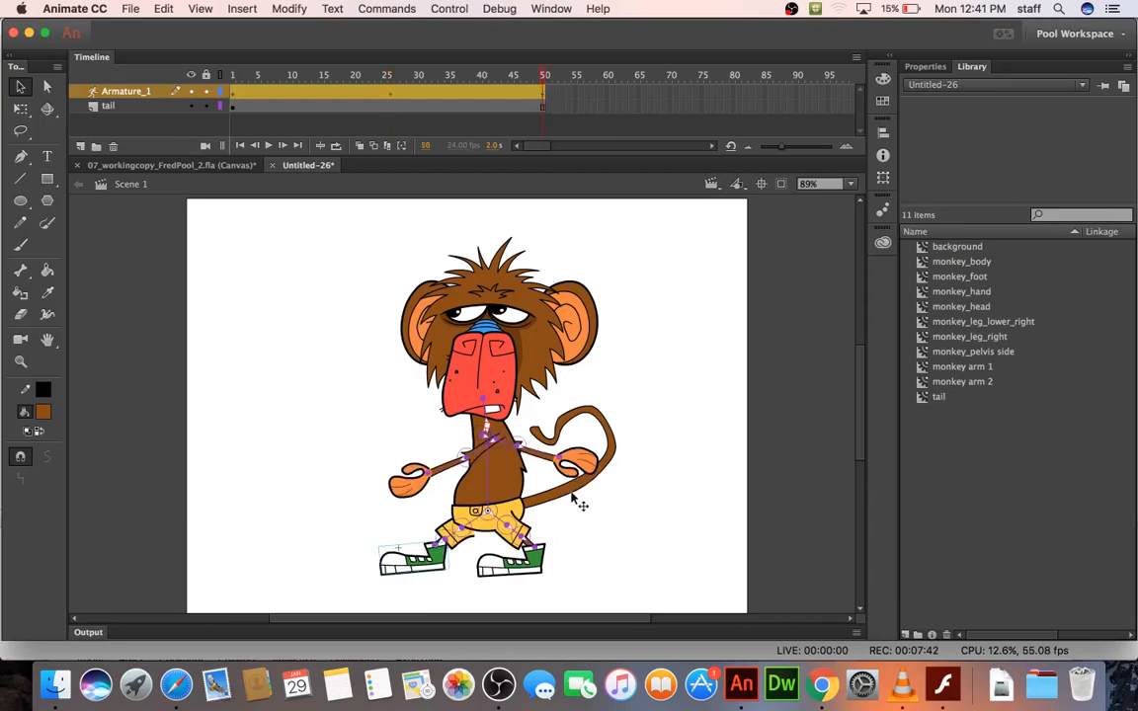
key(super+Return)
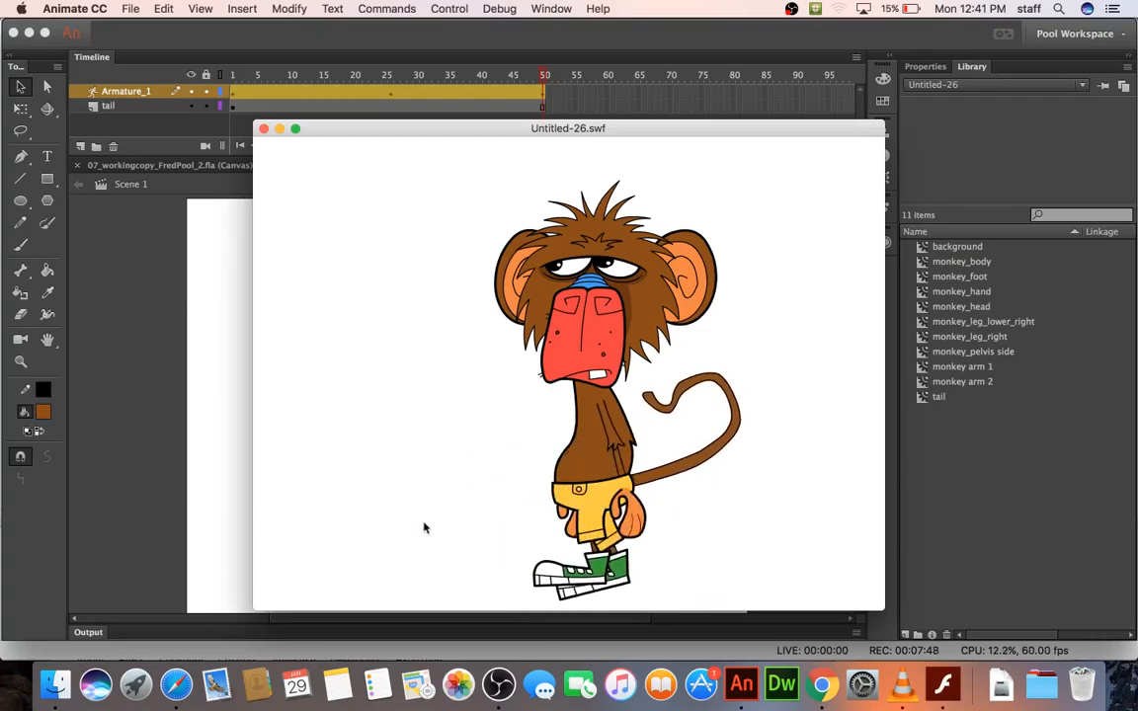
click(263, 128)
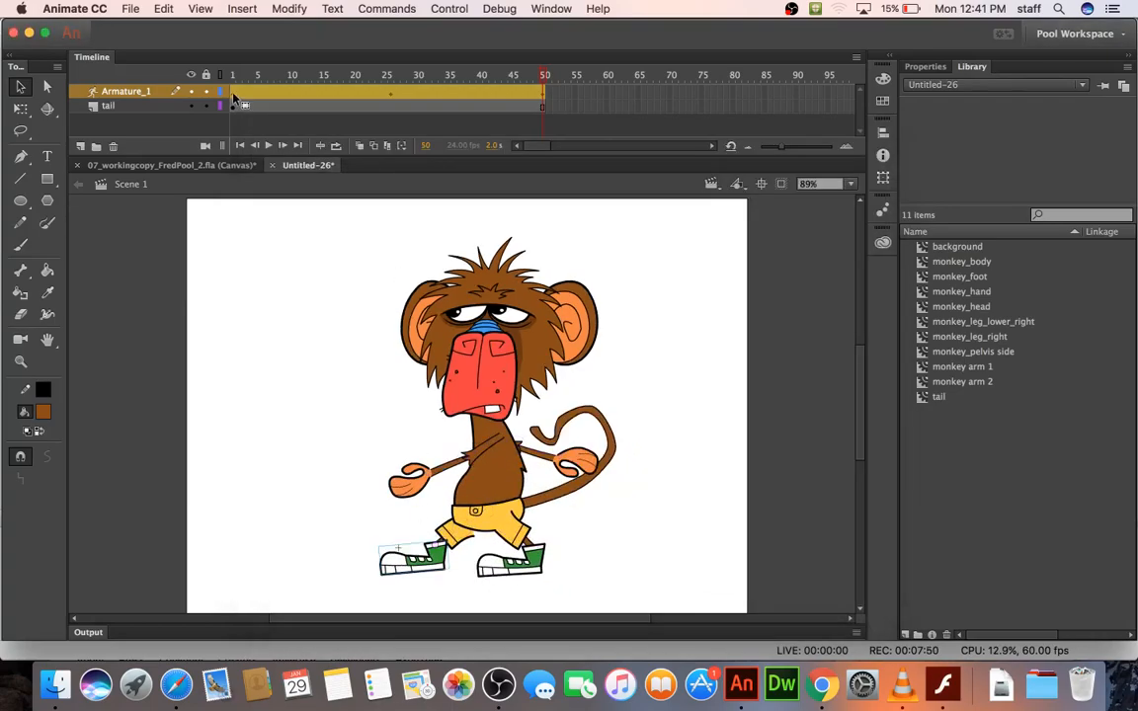
click(542, 92)
click(233, 96)
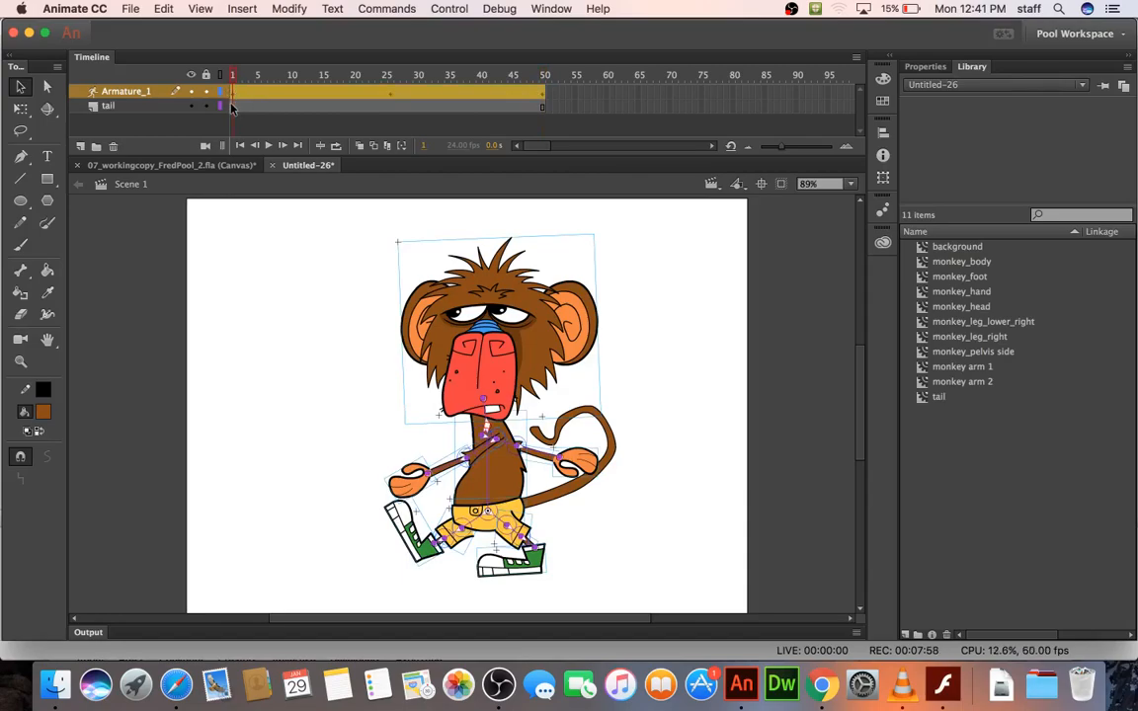
- Copy the raised-toe pose from frame 1 of Armature_1 and paste it onto frame 50 so the walk loops
click(234, 107)
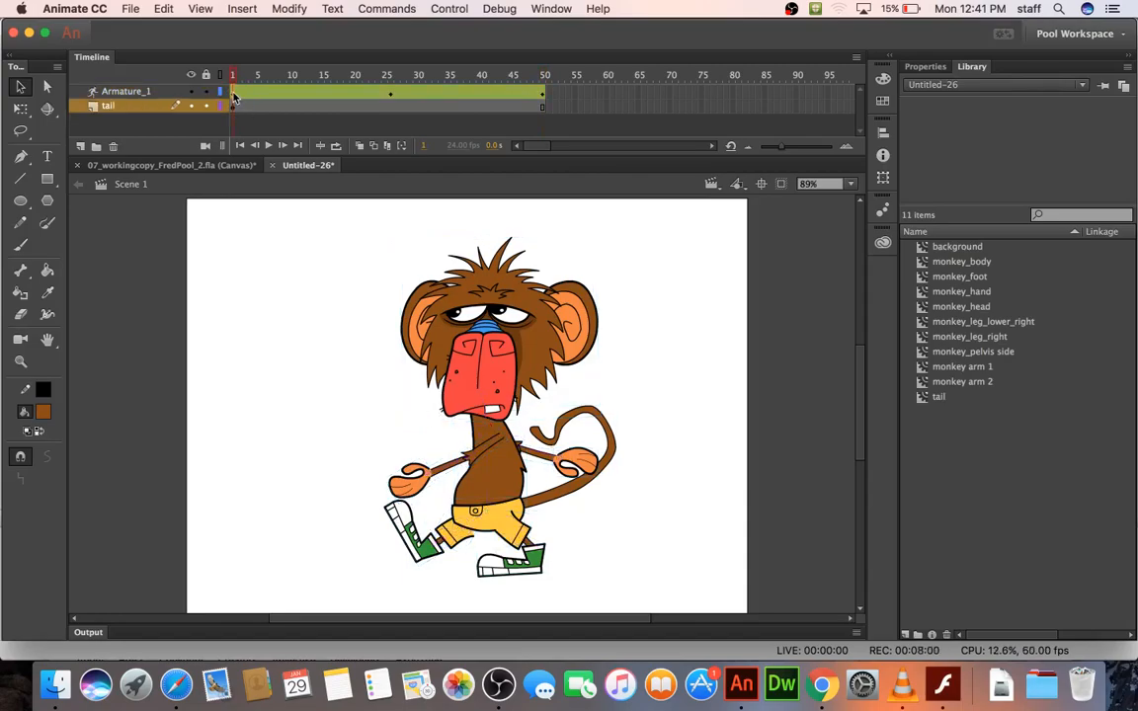
click(235, 96)
right_click(234, 96)
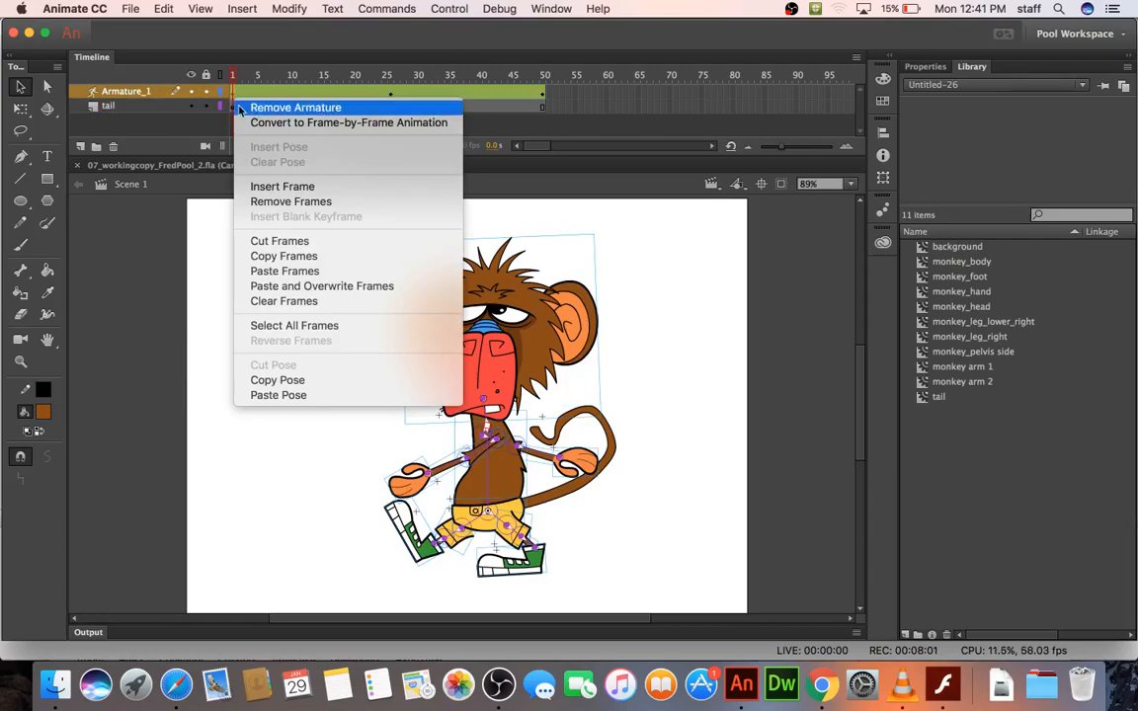
click(287, 380)
click(543, 92)
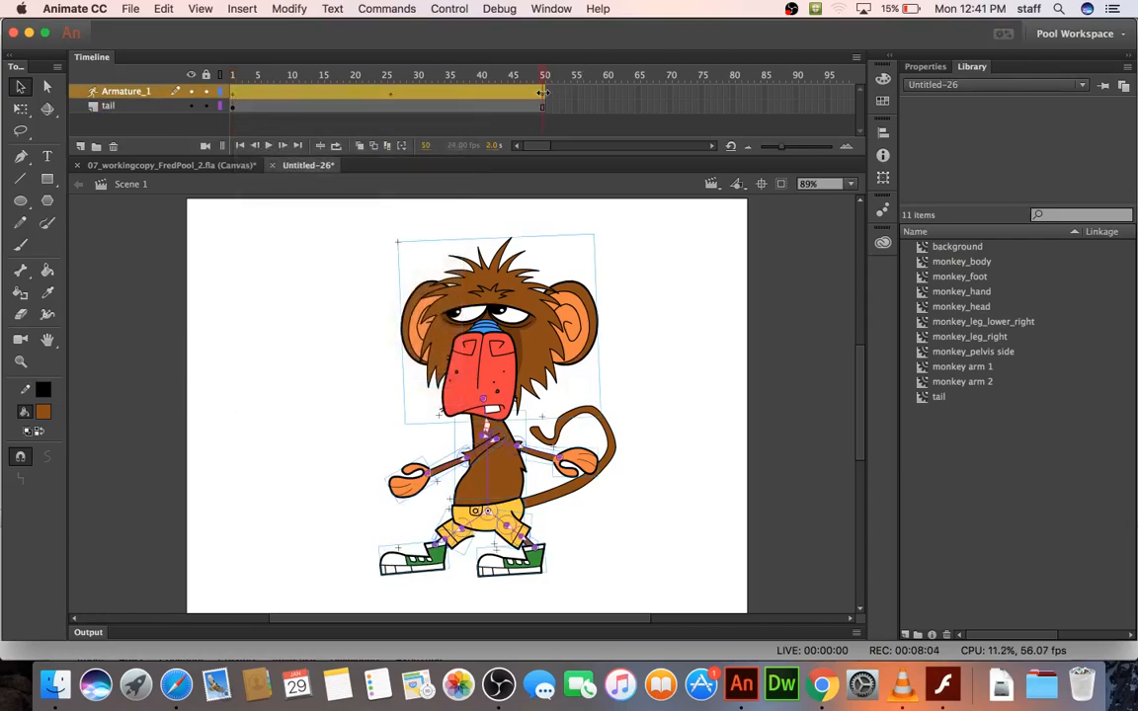
click(551, 94)
click(541, 93)
click(553, 94)
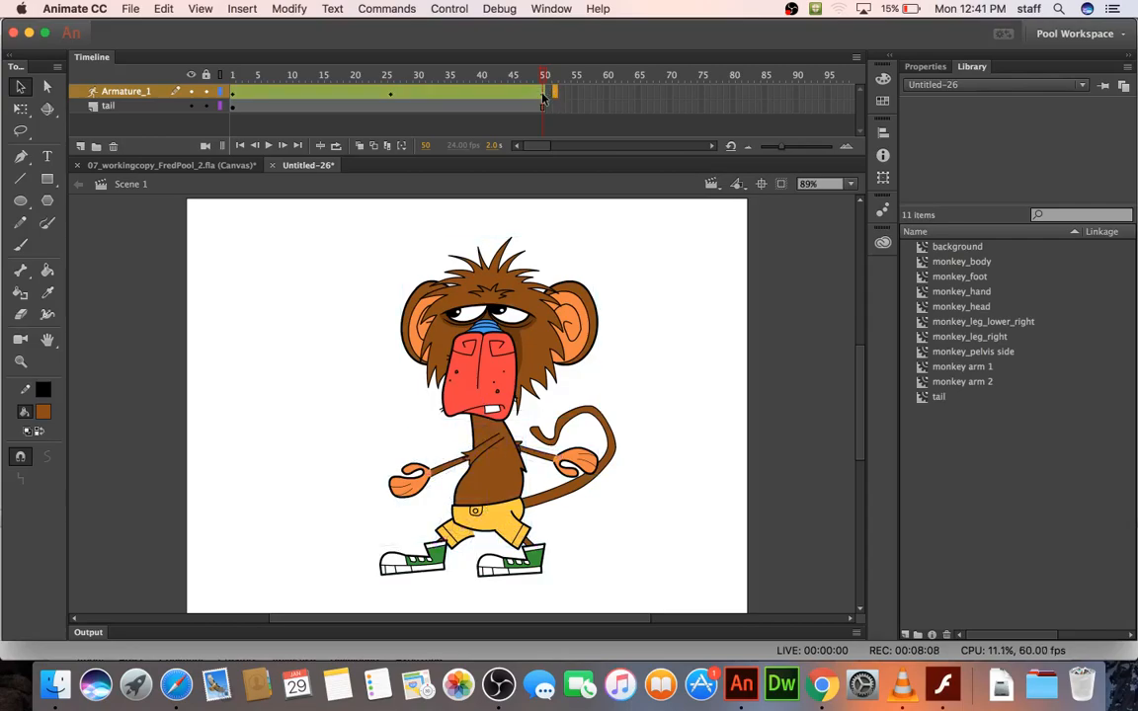
right_click(542, 96)
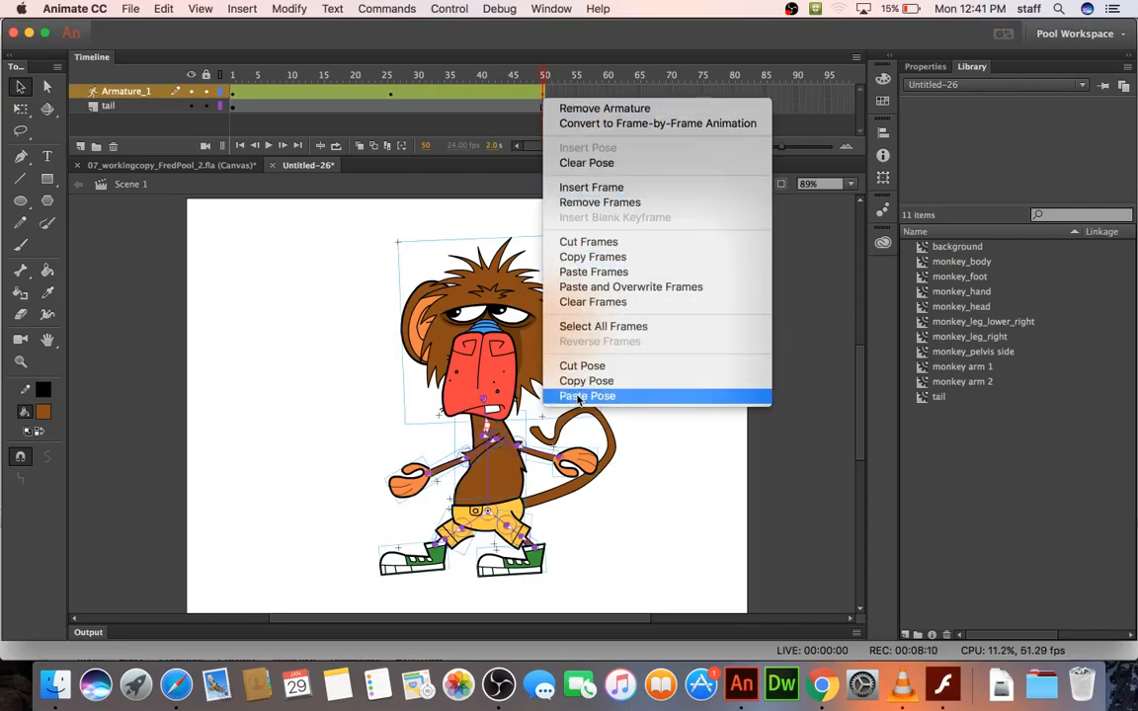
click(579, 397)
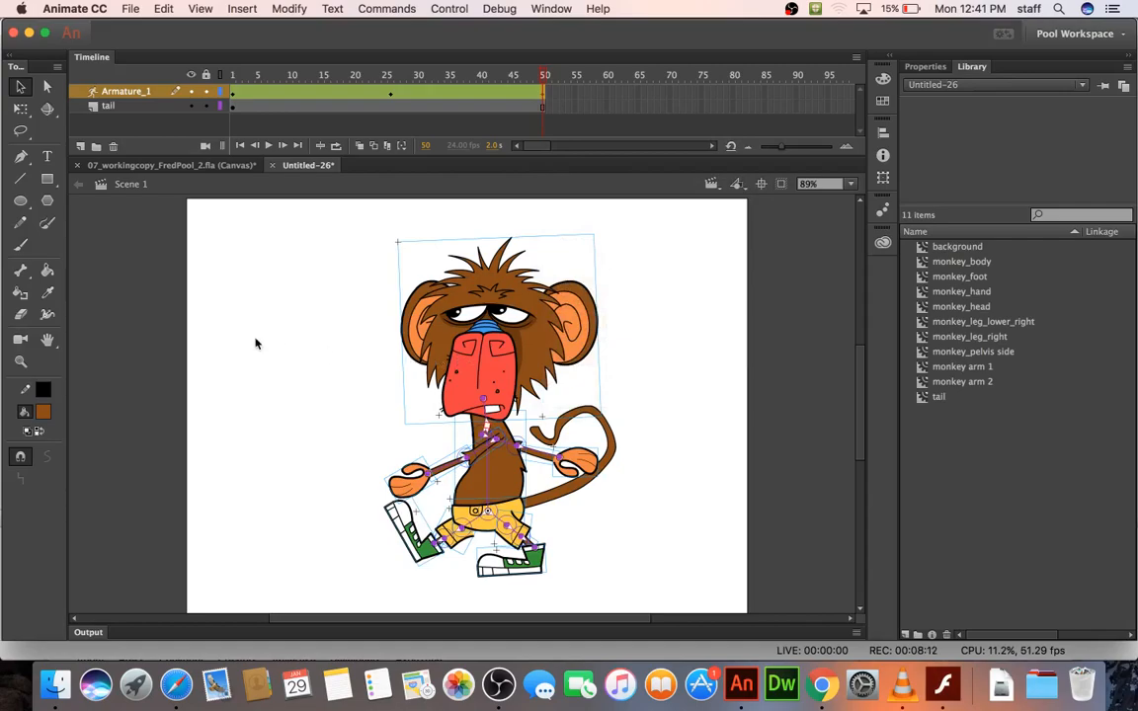
- Test the movie and copy all frames of the Armature_1 and tail layers
key(super+Return)
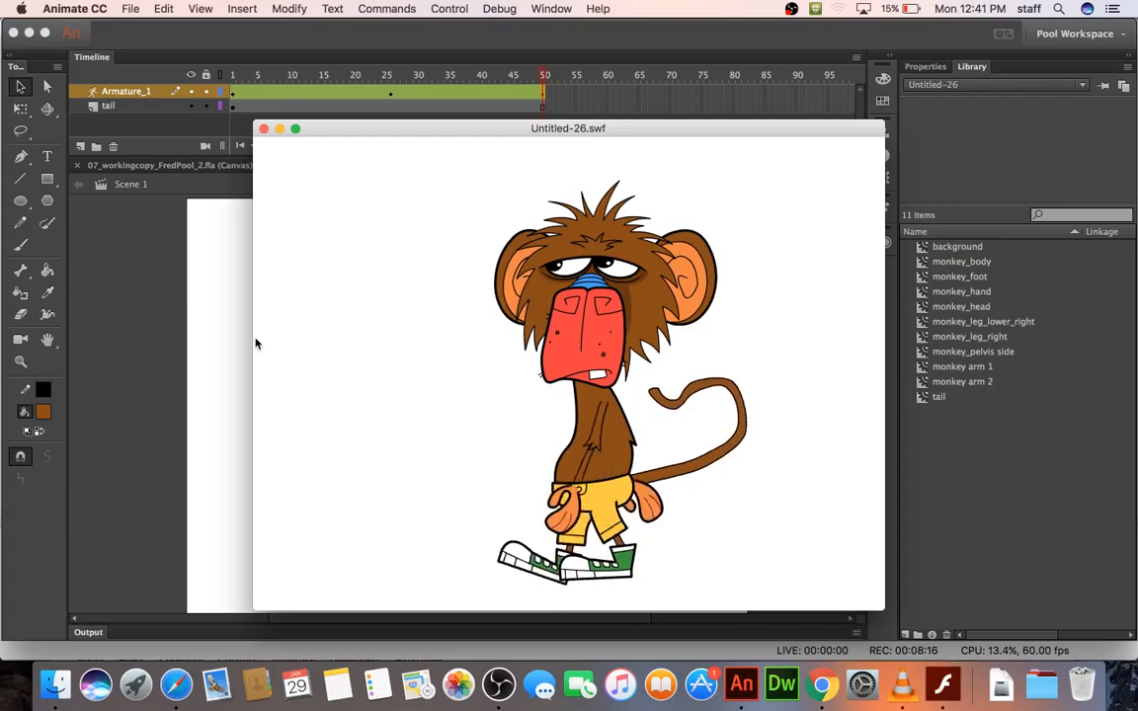
click(264, 129)
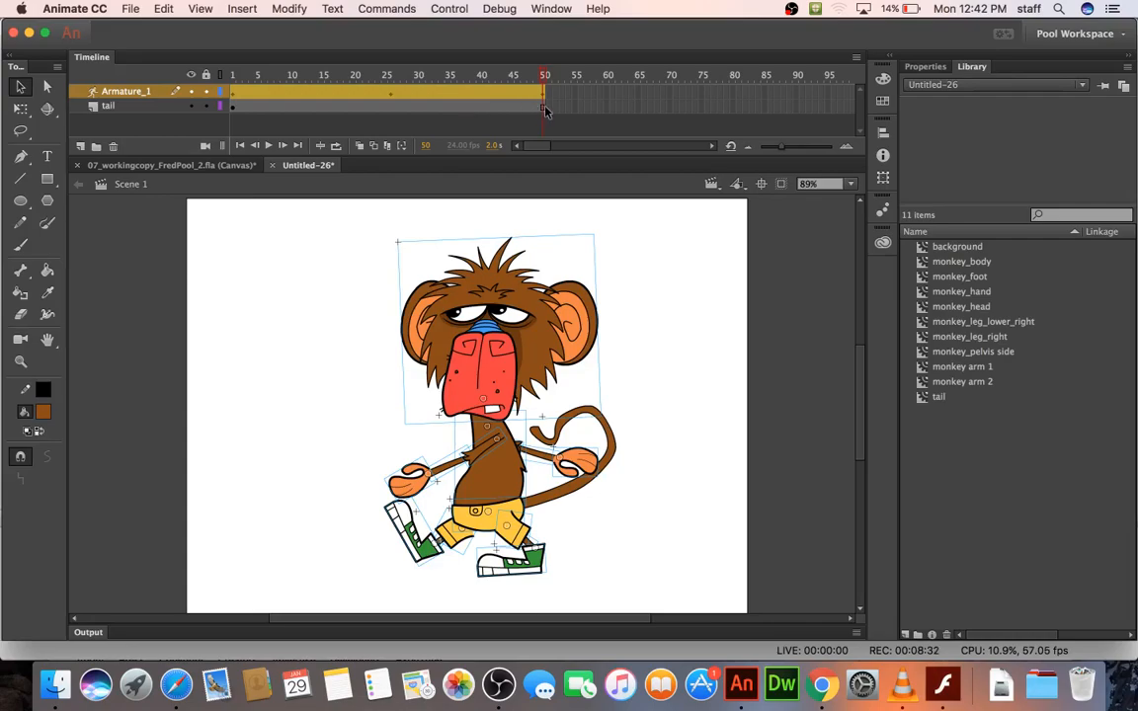
drag(543, 112, 234, 89)
click(234, 106)
right_click(235, 105)
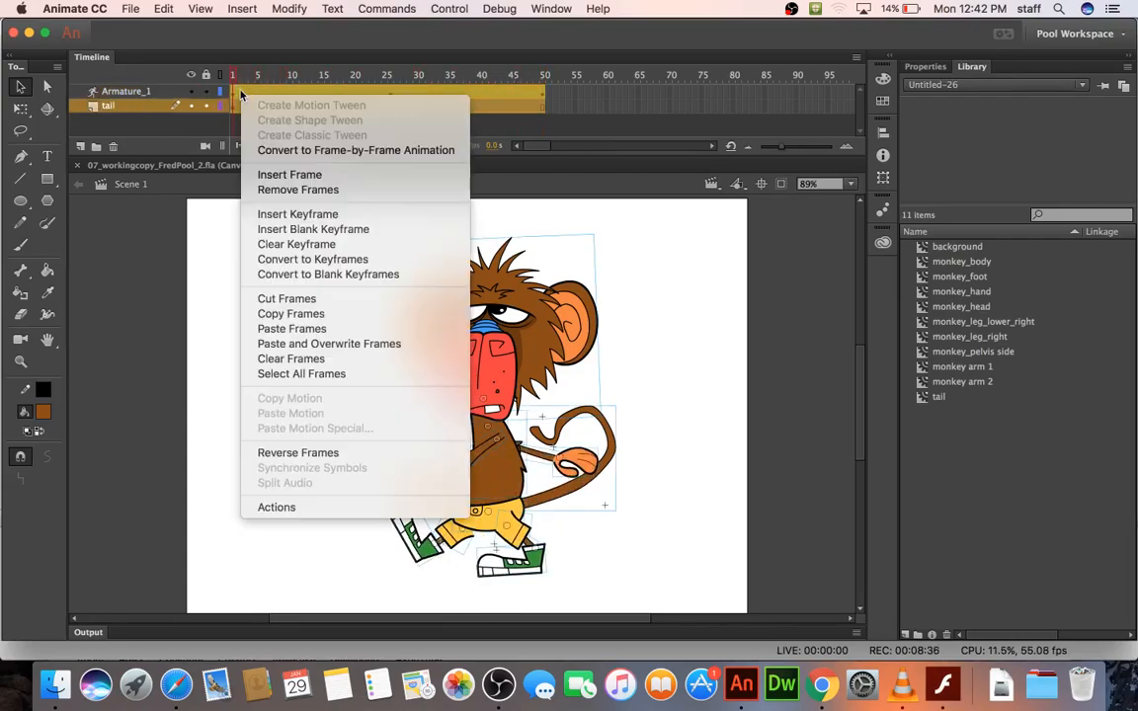
click(287, 318)
- Create a new symbol named walkCycle and paste the copied armature and tail frames at its frame 1
click(242, 9)
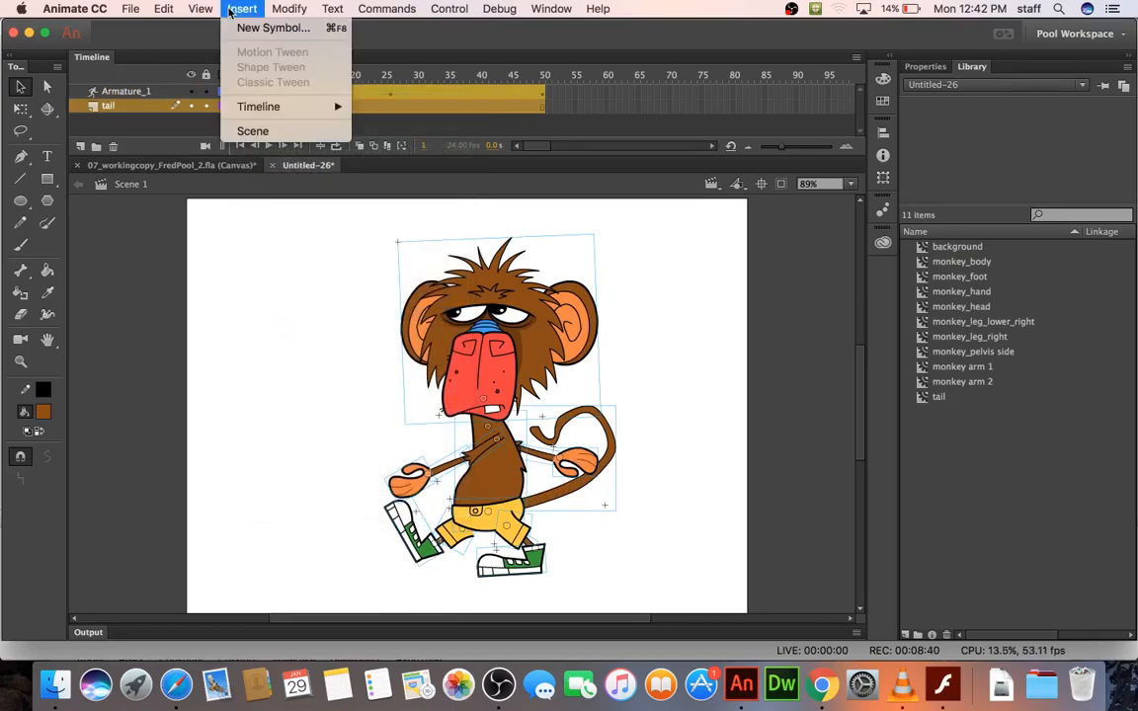
click(236, 27)
text(walkCycle)
key(Return)
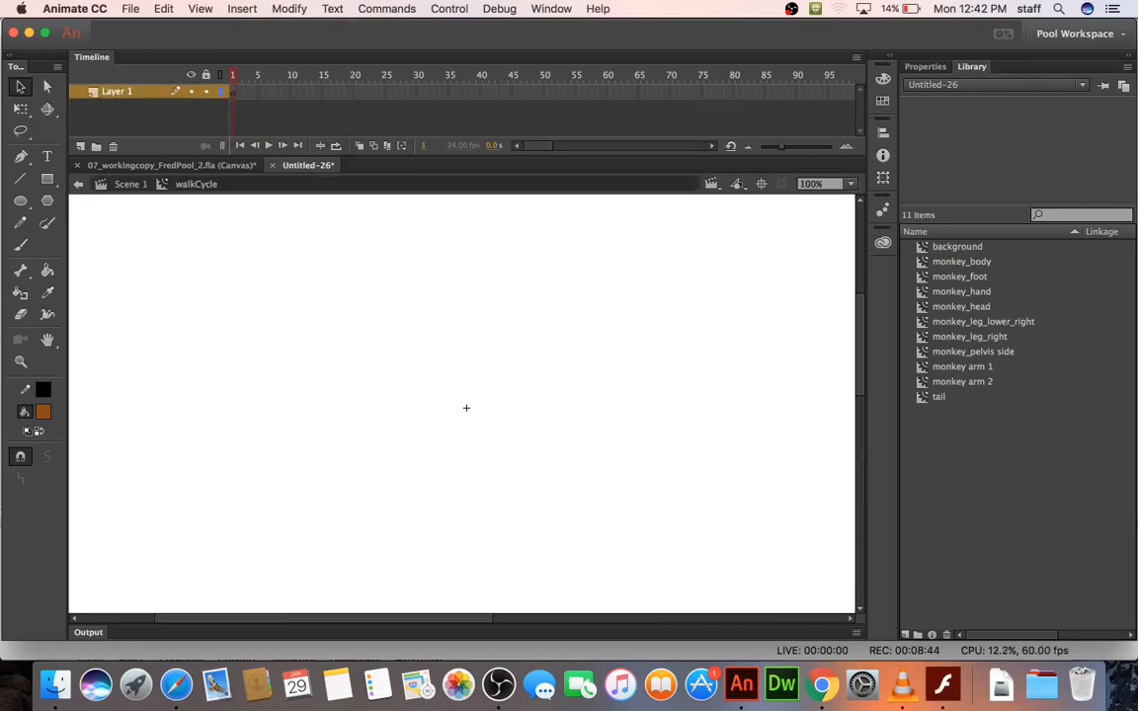
right_click(234, 97)
click(284, 333)
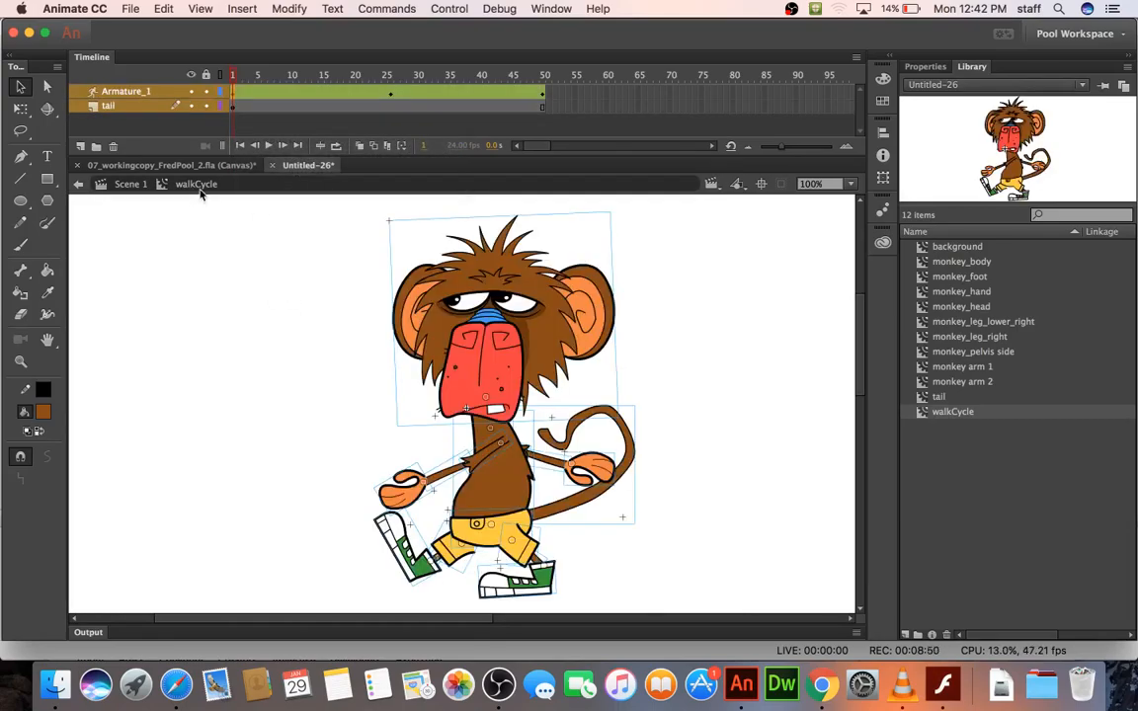
- Return to Scene 1, remove the animation frames from both layers and delete the Armature_1 layer
click(125, 184)
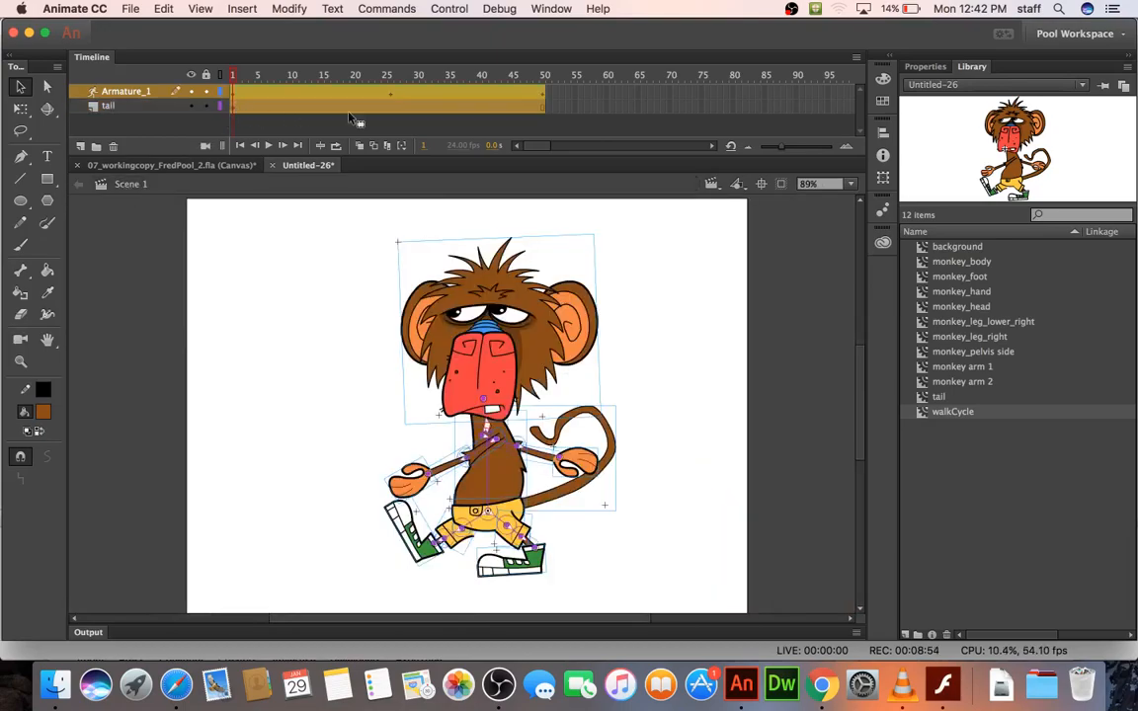
drag(550, 95, 237, 110)
right_click(244, 110)
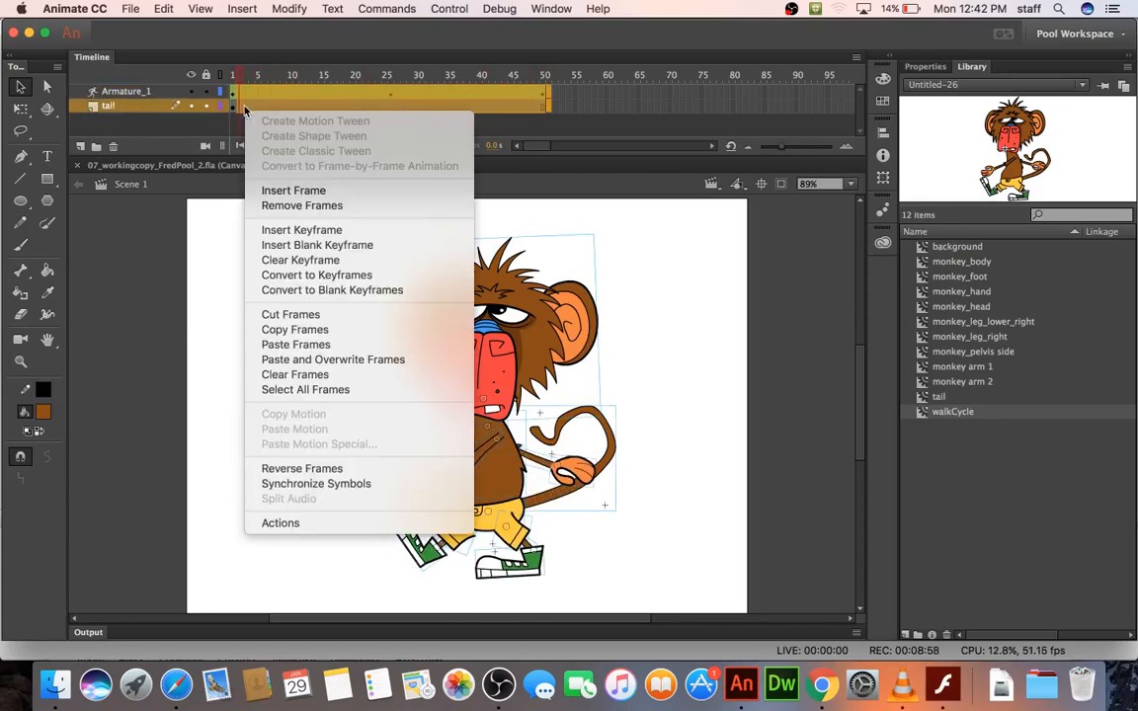
click(267, 205)
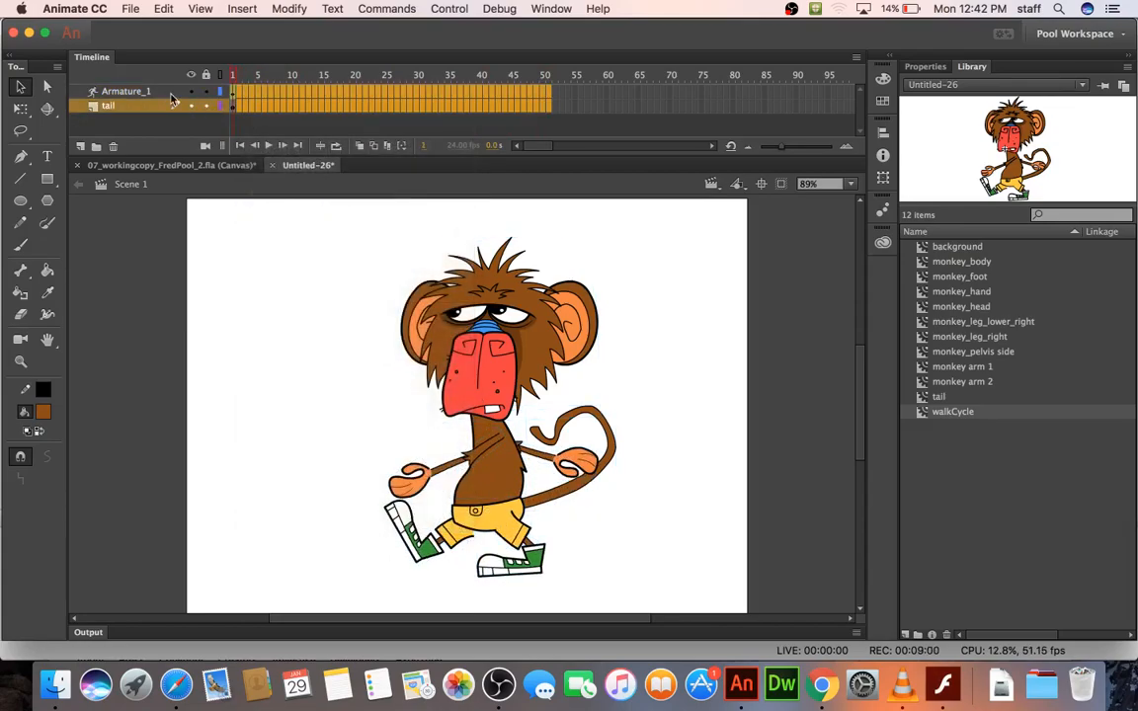
click(159, 92)
click(111, 146)
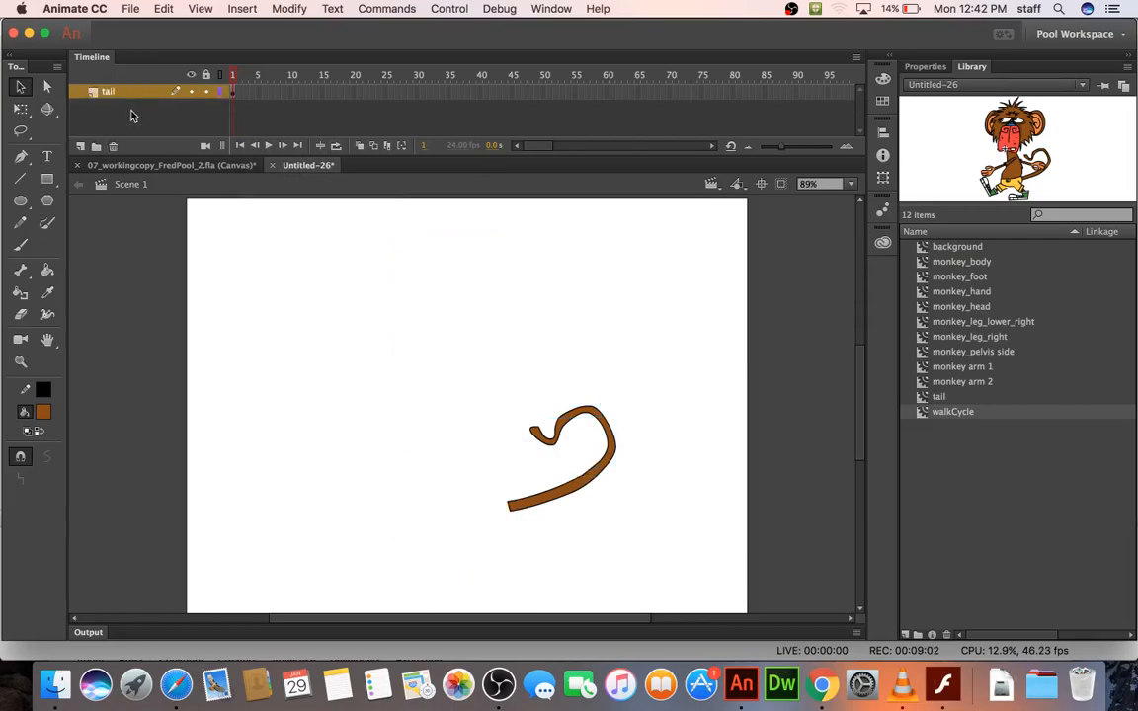
- Delete the leftover tail artwork from frame 1 and rename its layer to monkey
click(233, 94)
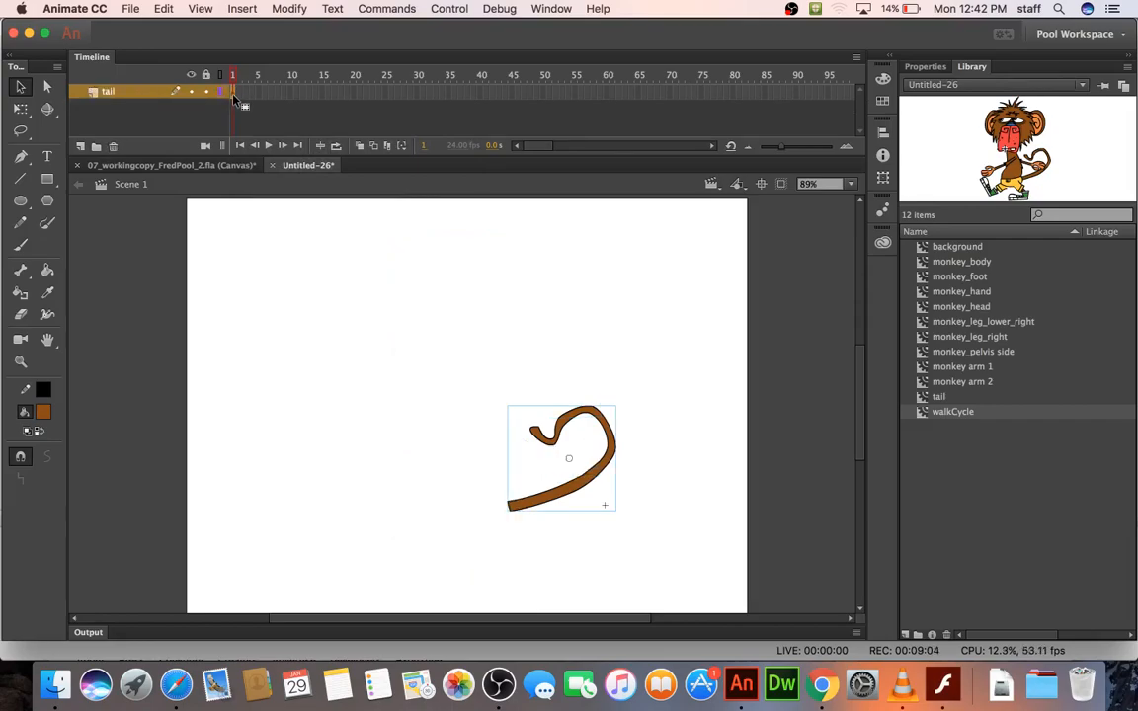
key(Delete)
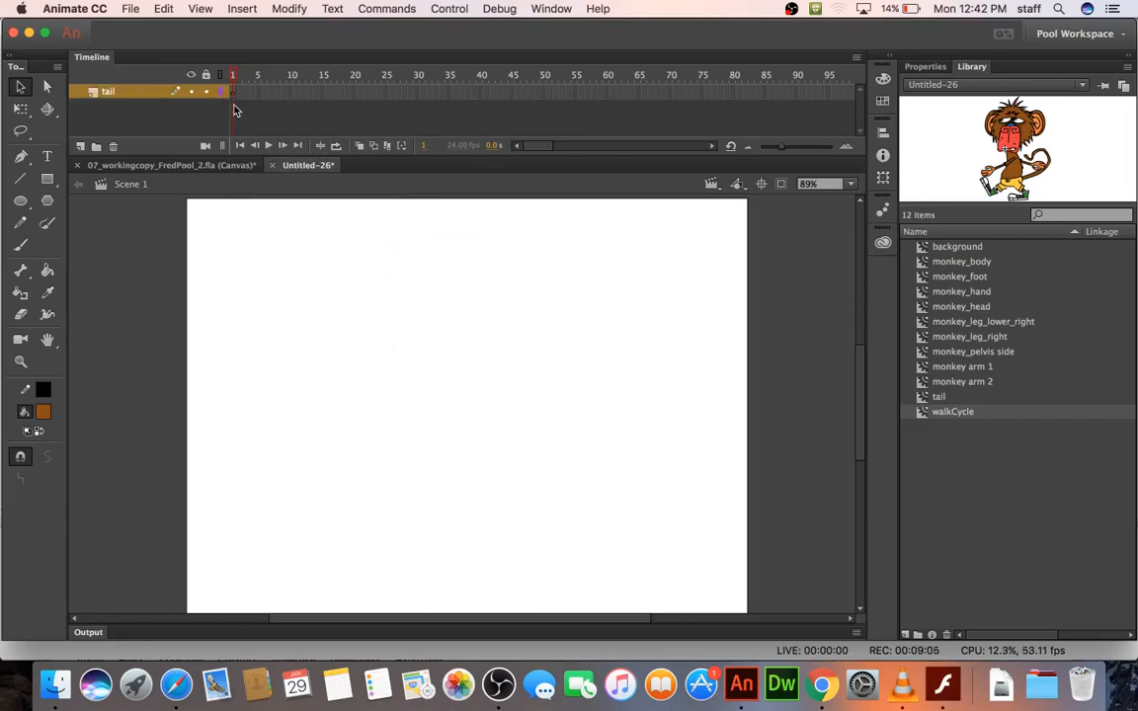
double_click(108, 92)
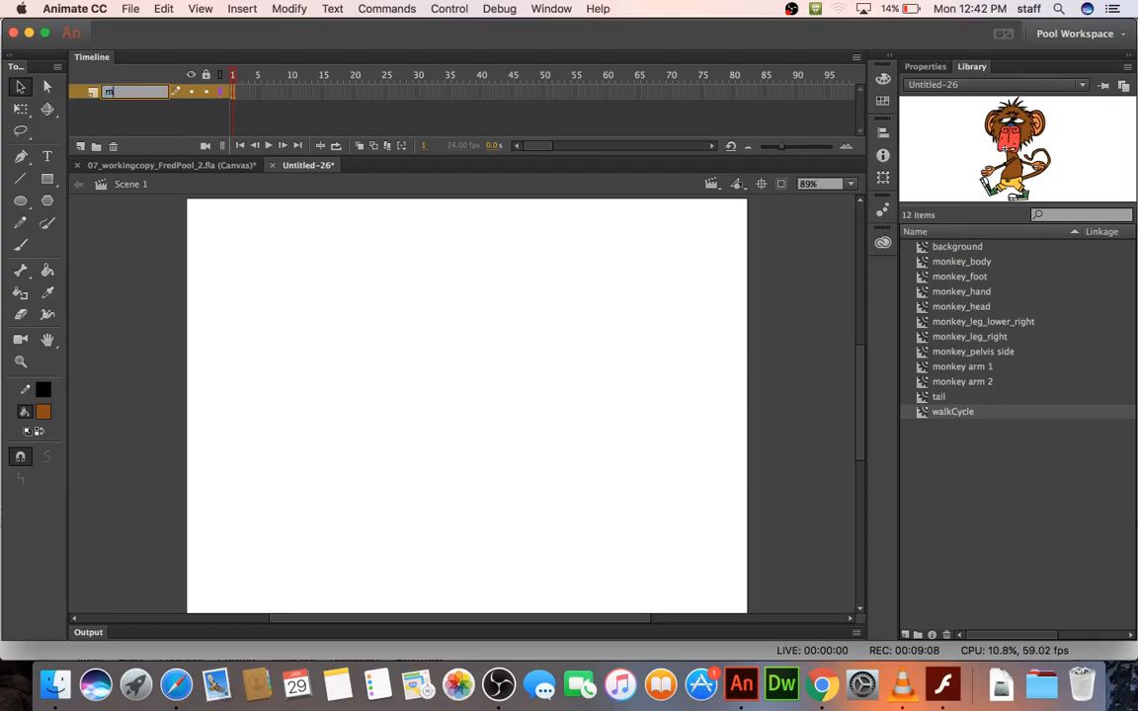
key(Return)
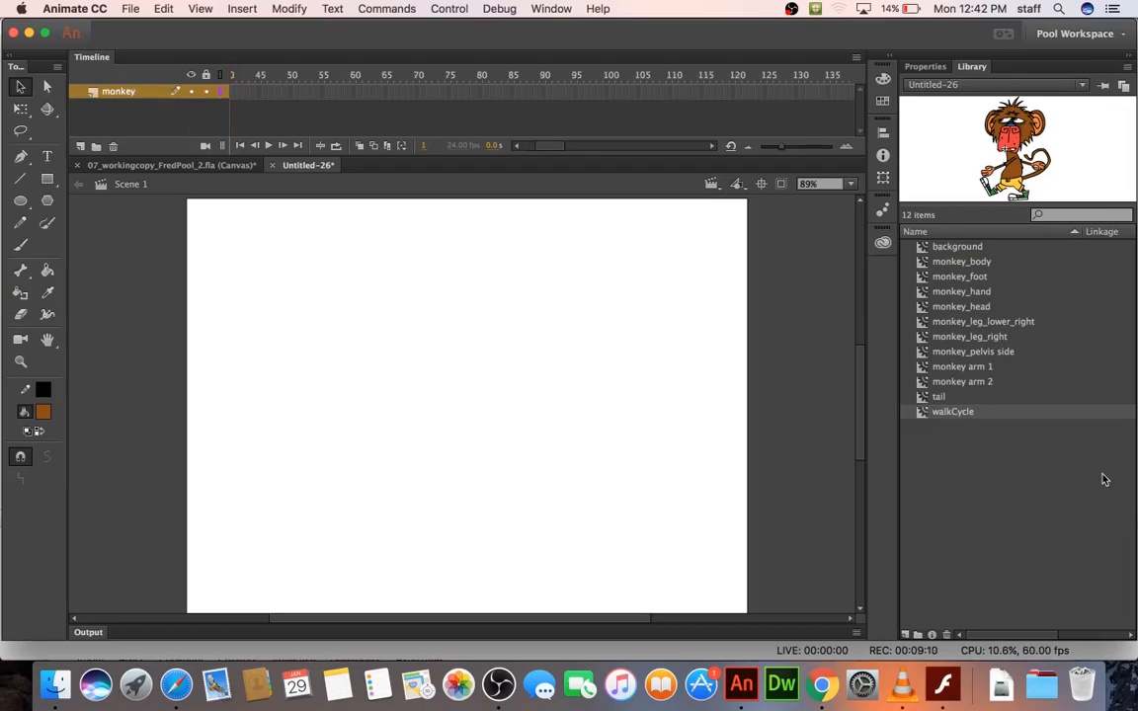
- Place an instance of the walkCycle symbol in the middle of the stage and test the movie
drag(924, 419, 451, 411)
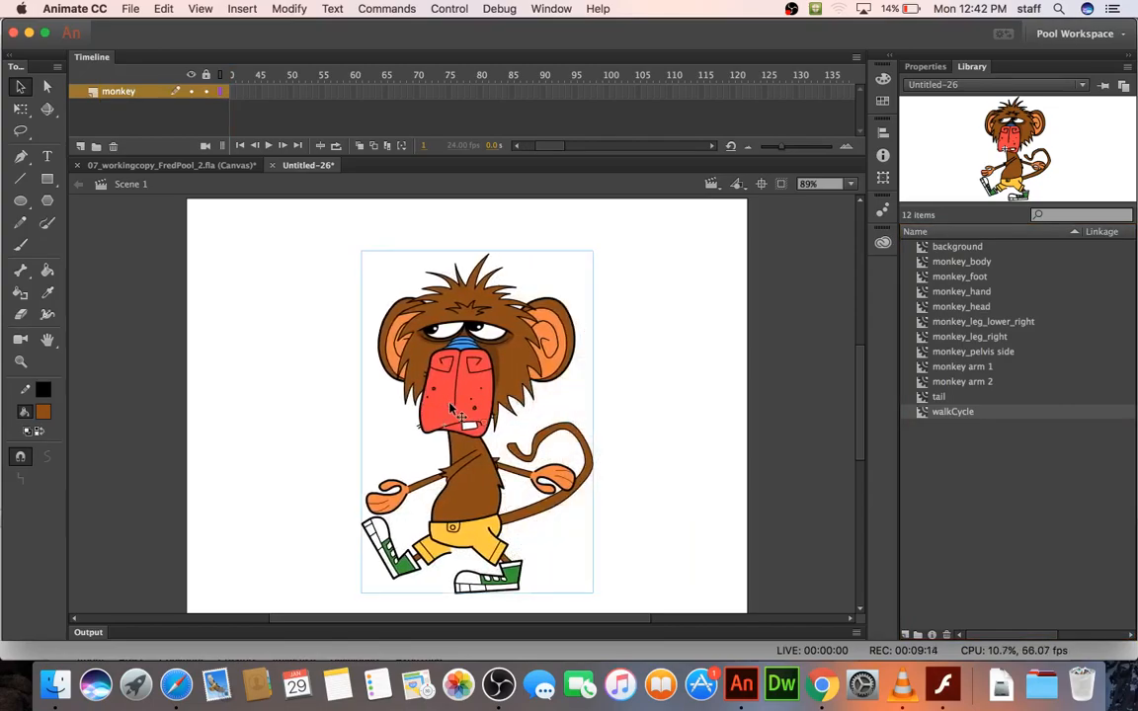
key(super+Return)
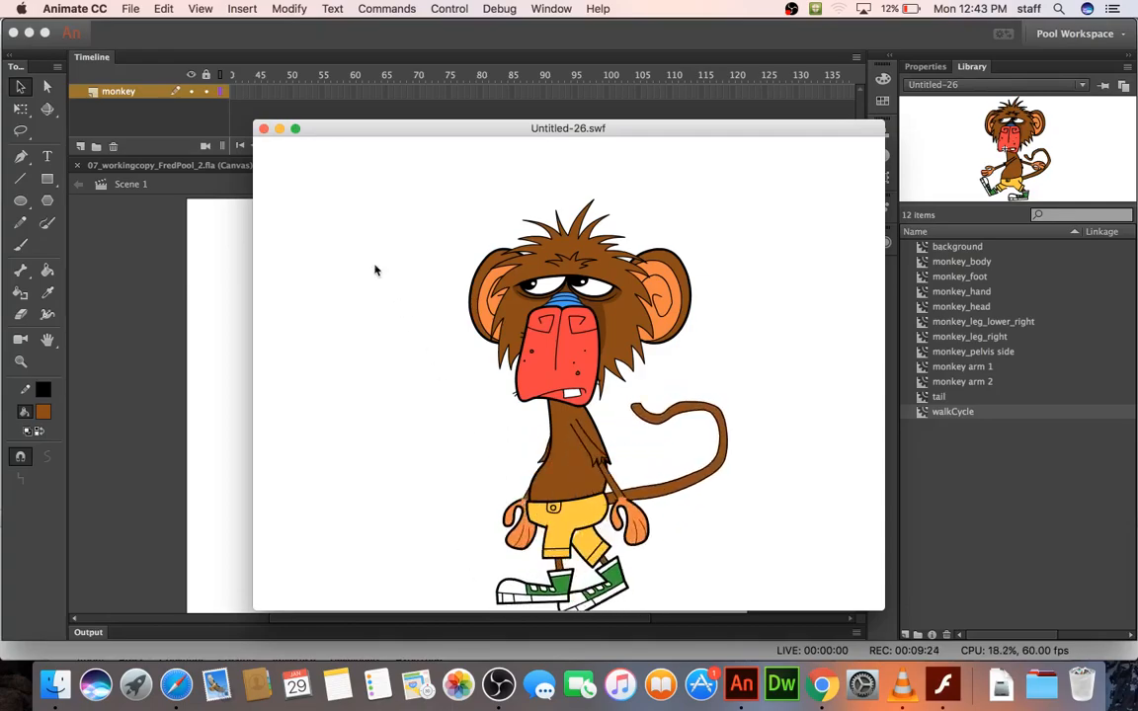
click(264, 128)
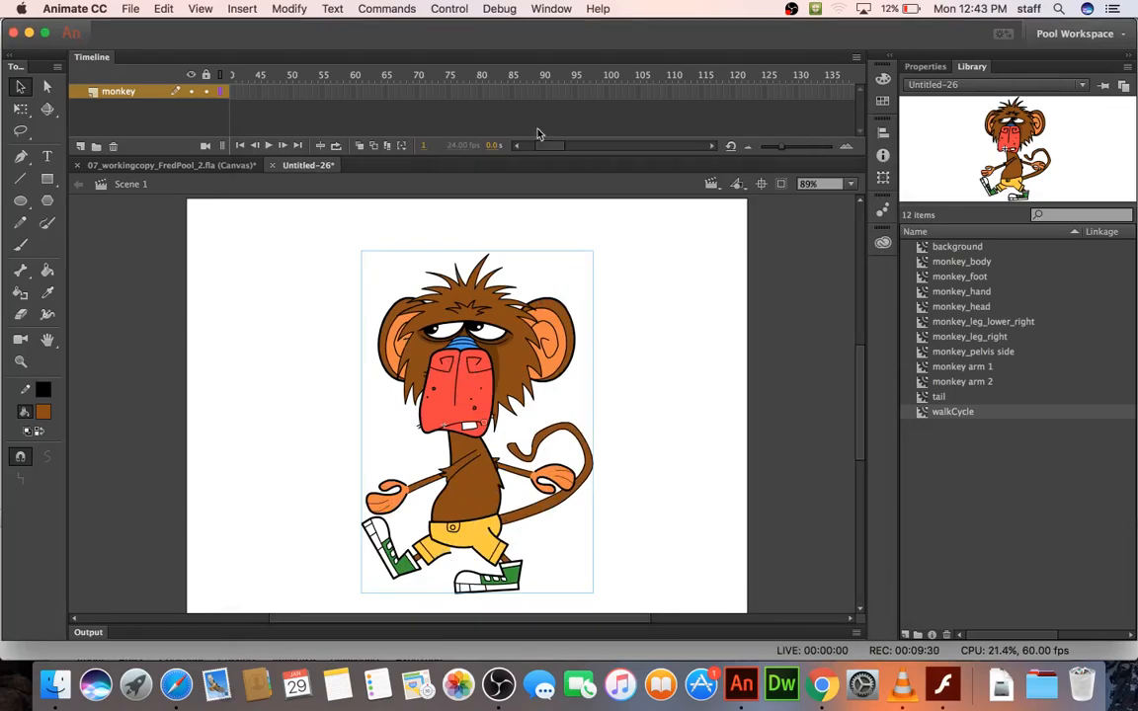
- Examine the main timeline and the frames inside the walkCycle symbol, ending back in Scene 1
scroll(285, 82, right, 15)
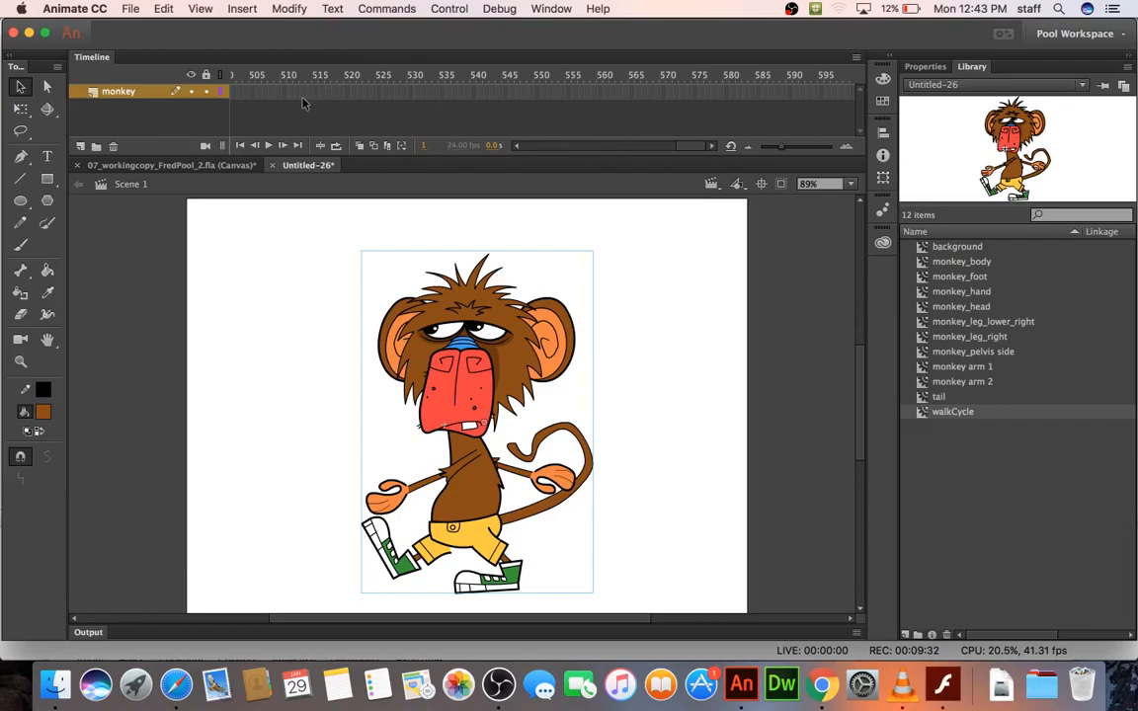
drag(681, 150, 521, 152)
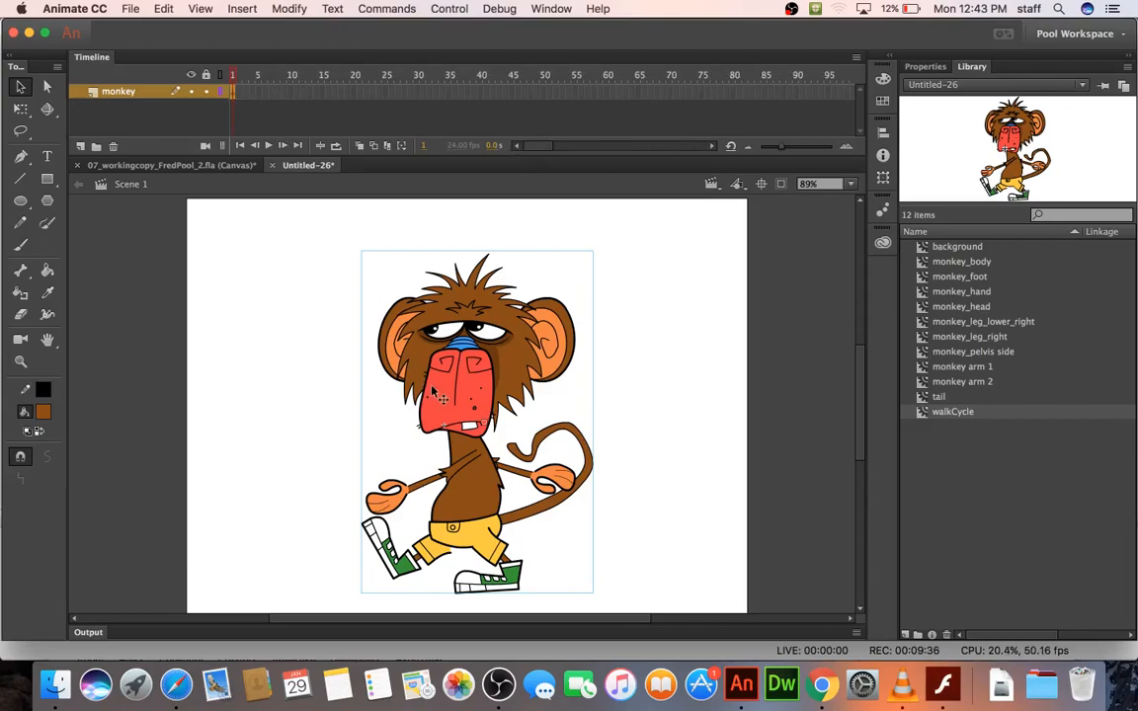
double_click(451, 334)
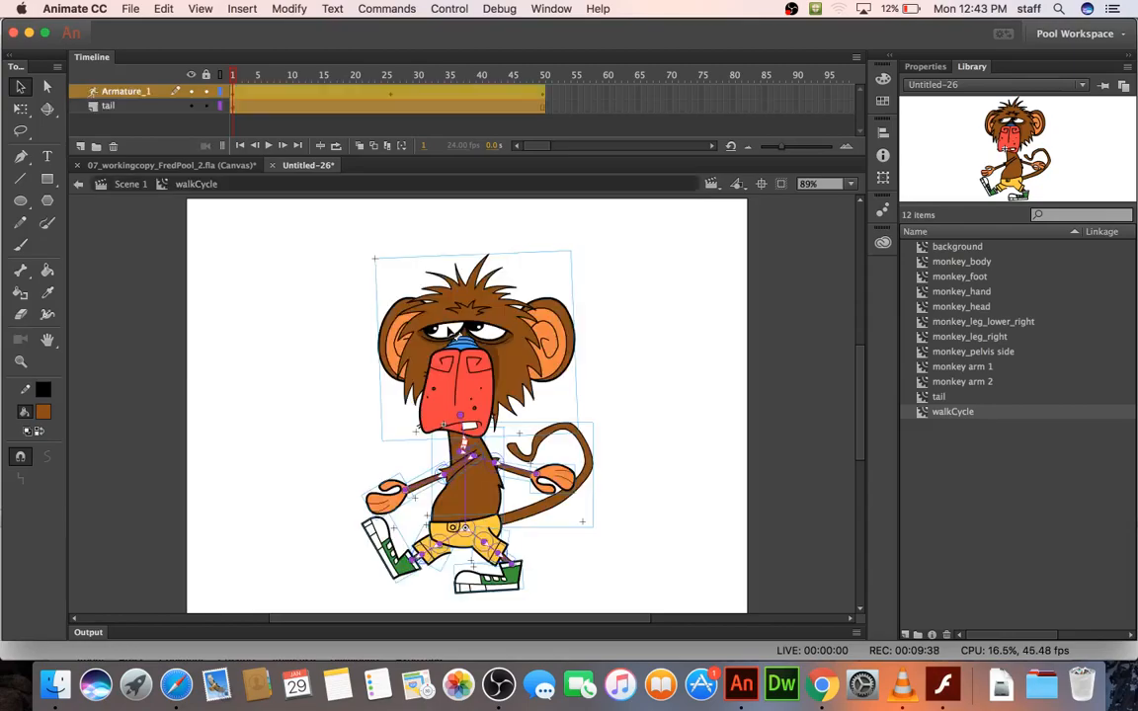
click(128, 184)
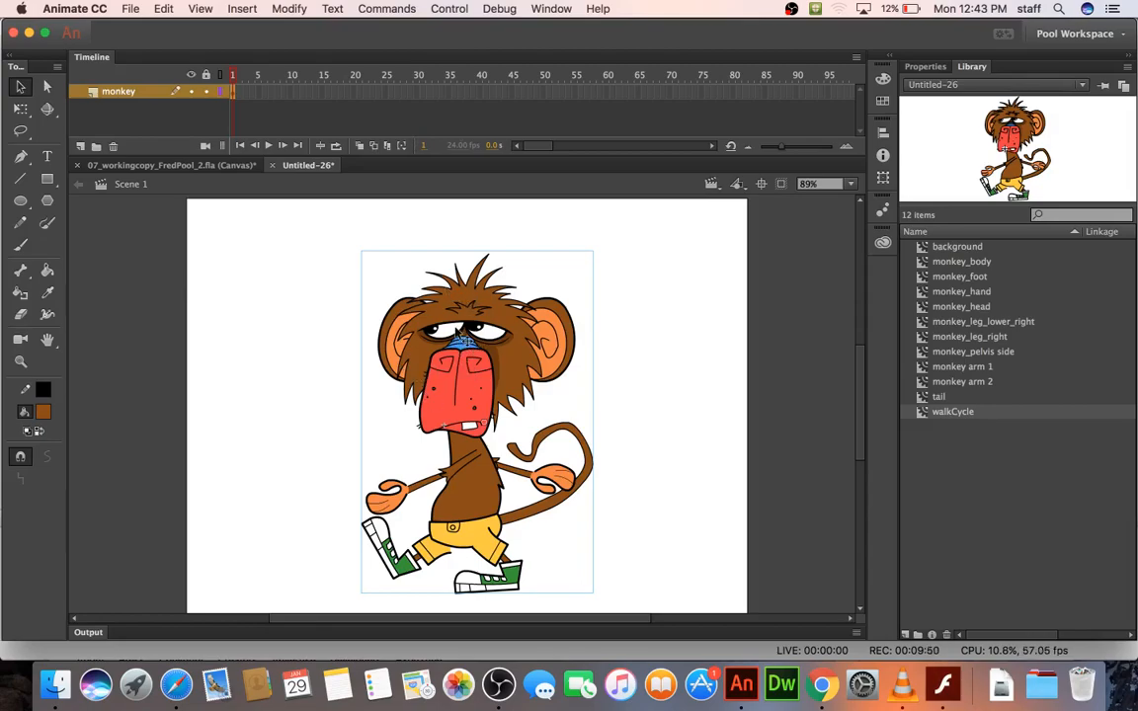
- Convert the walkCycle instance to a symbol named monkeyMover and open monkeyMover for editing, checking the nested walkCycle inside it
key(F8)
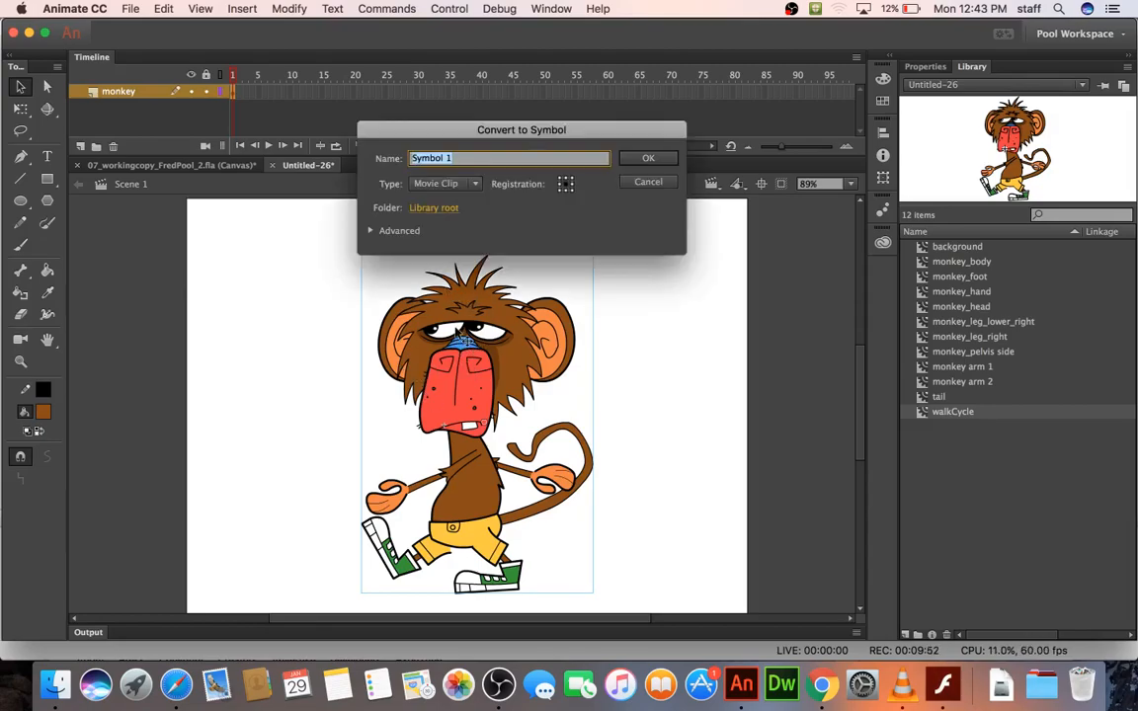
text(monkeyMover)
key(Return)
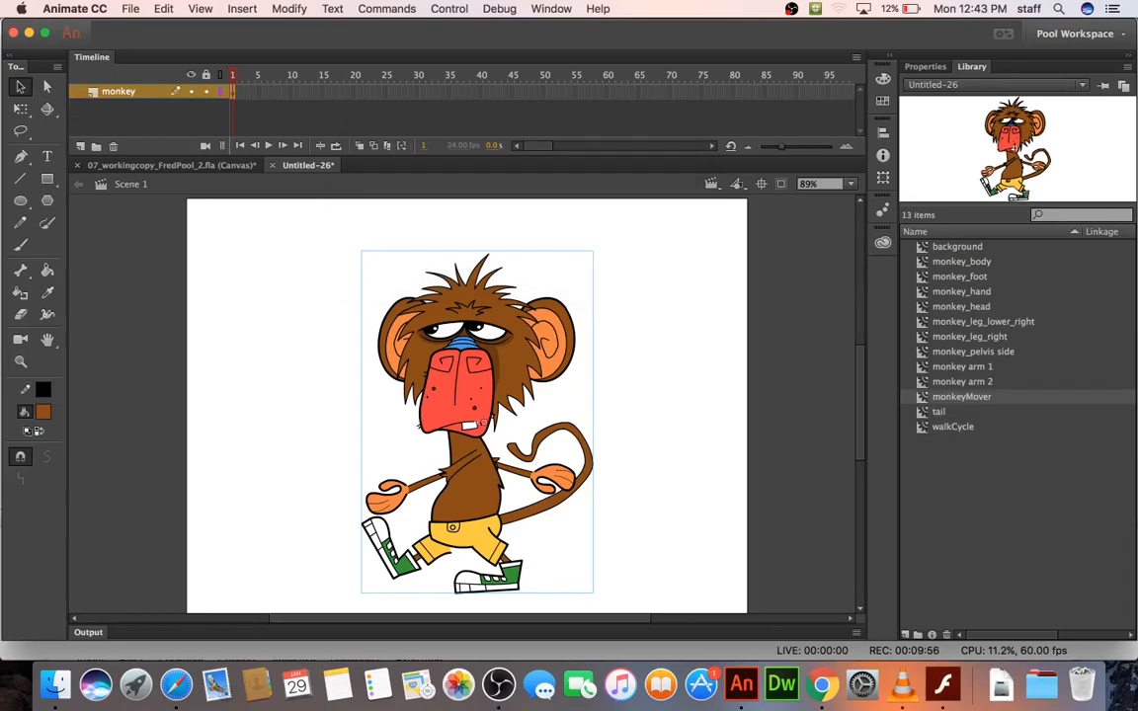
double_click(471, 323)
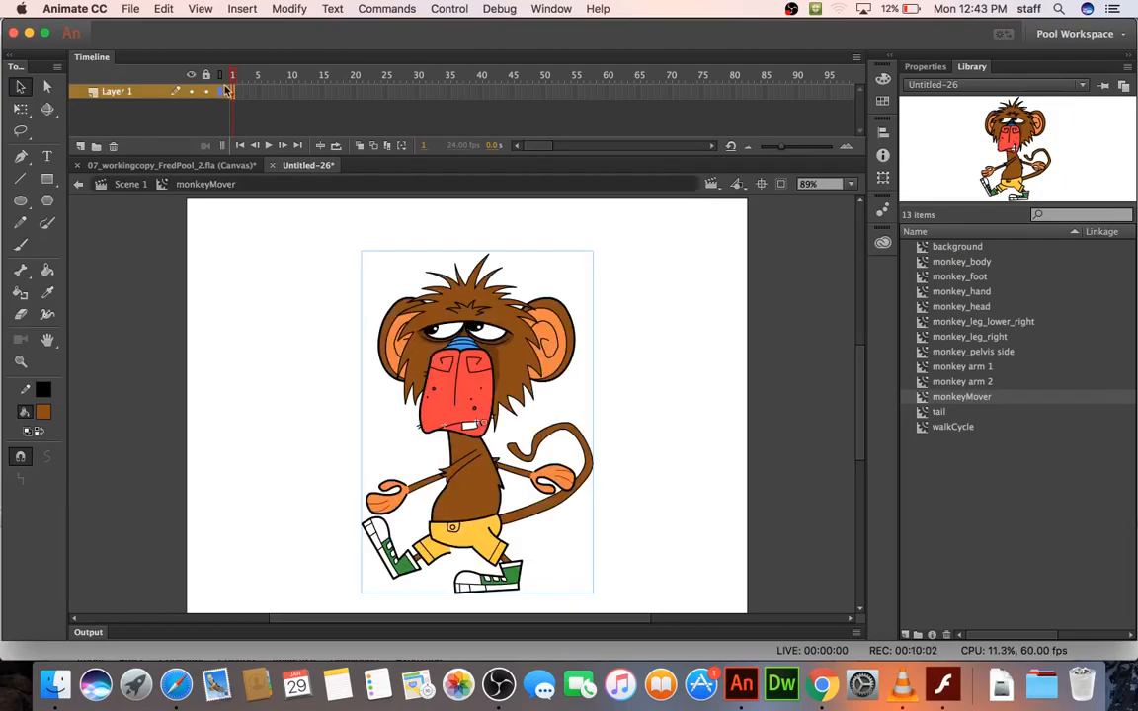
double_click(471, 303)
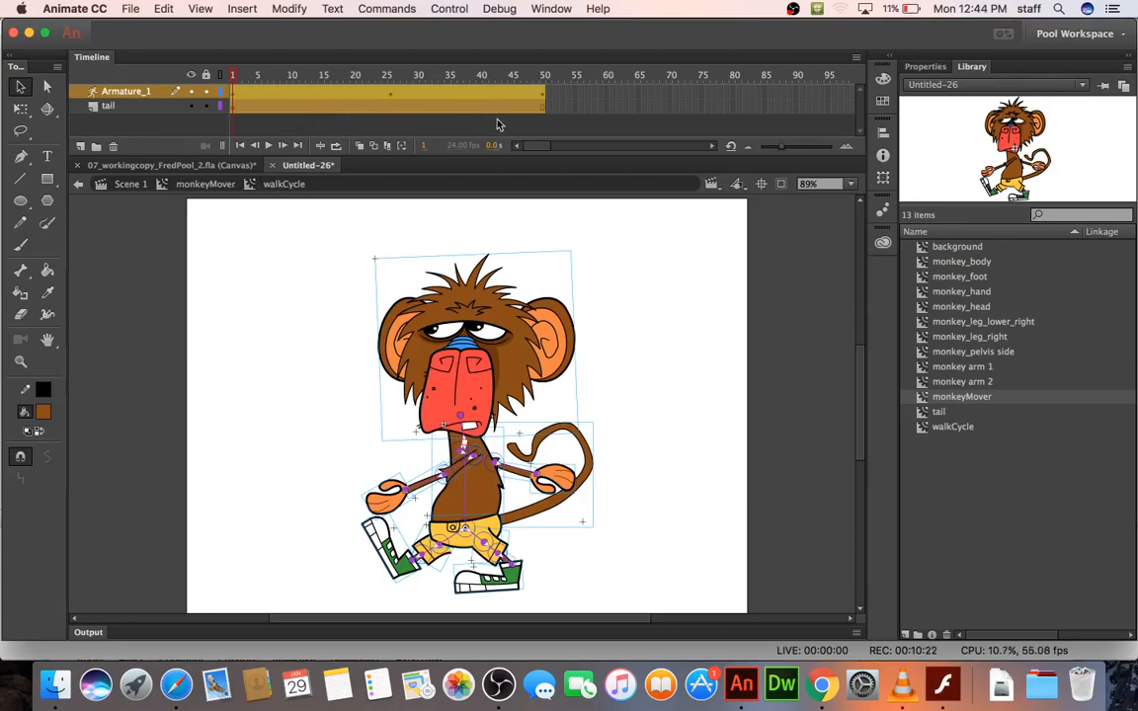
click(204, 185)
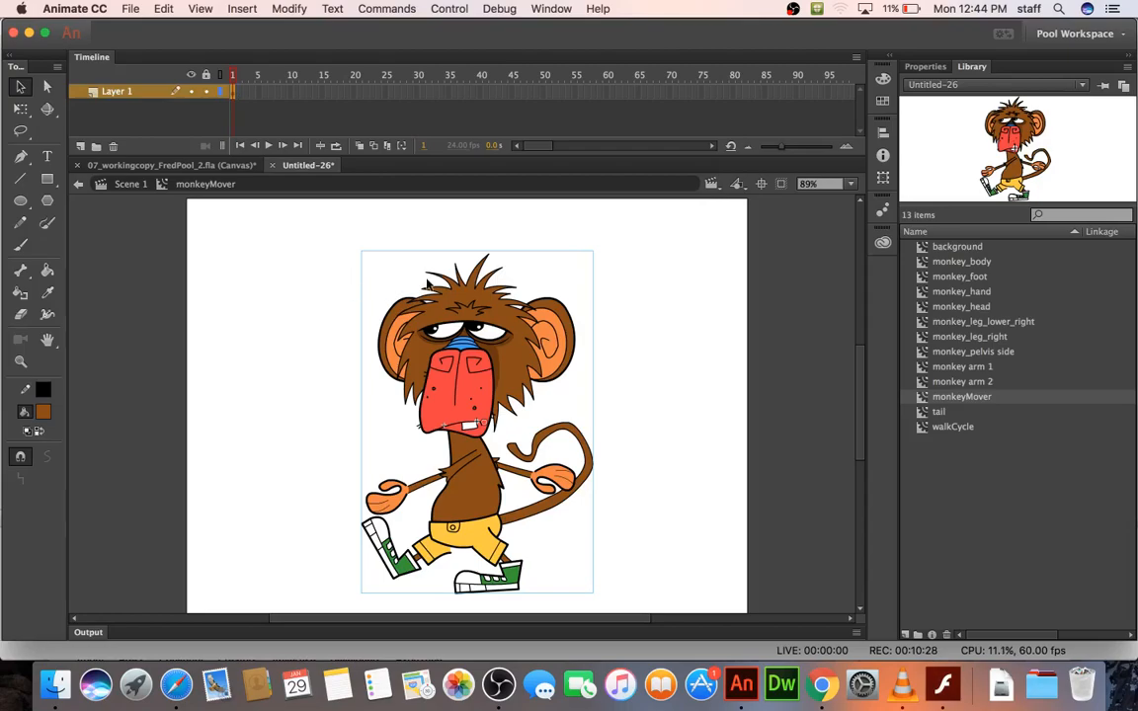
- Create a motion tween that moves the monkey horizontally from off the stage's right edge to off its left edge at frame 24
drag(446, 344, 840, 348)
right_click(798, 329)
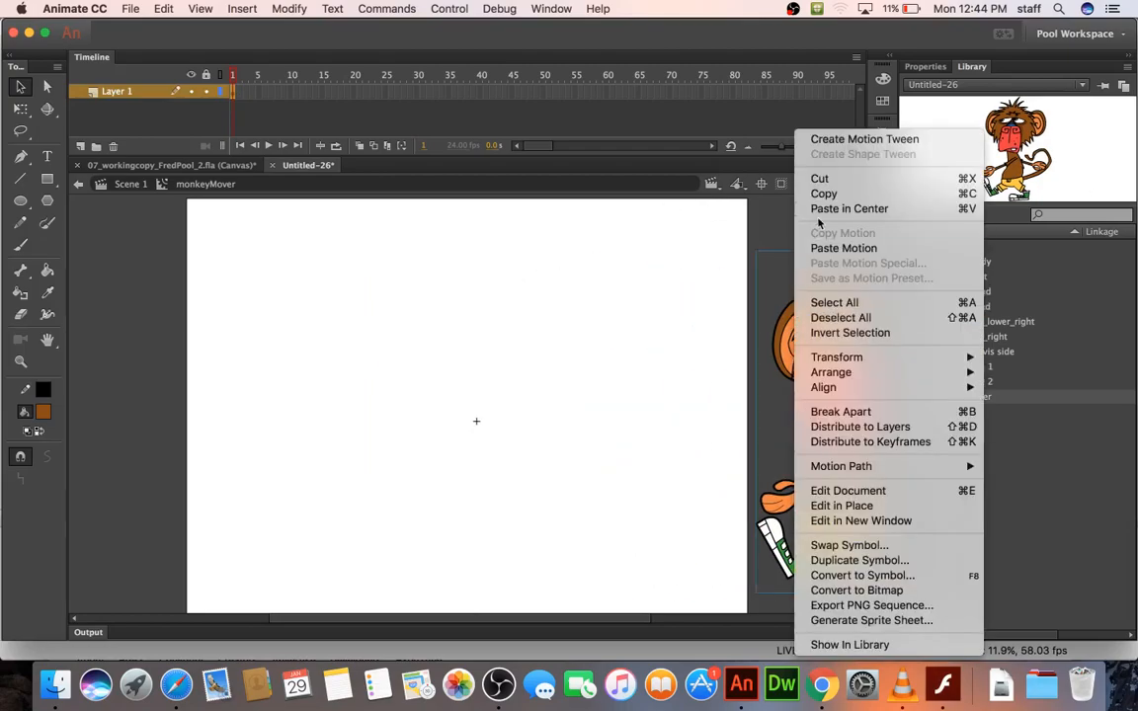
click(840, 139)
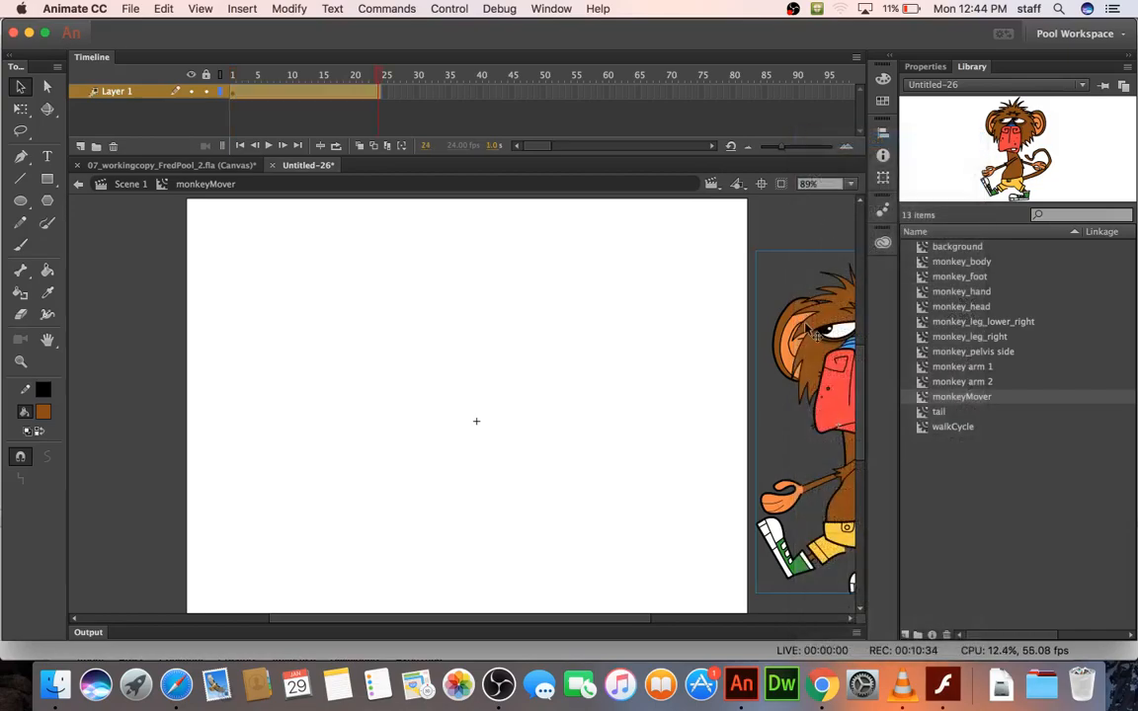
drag(823, 339, 157, 336)
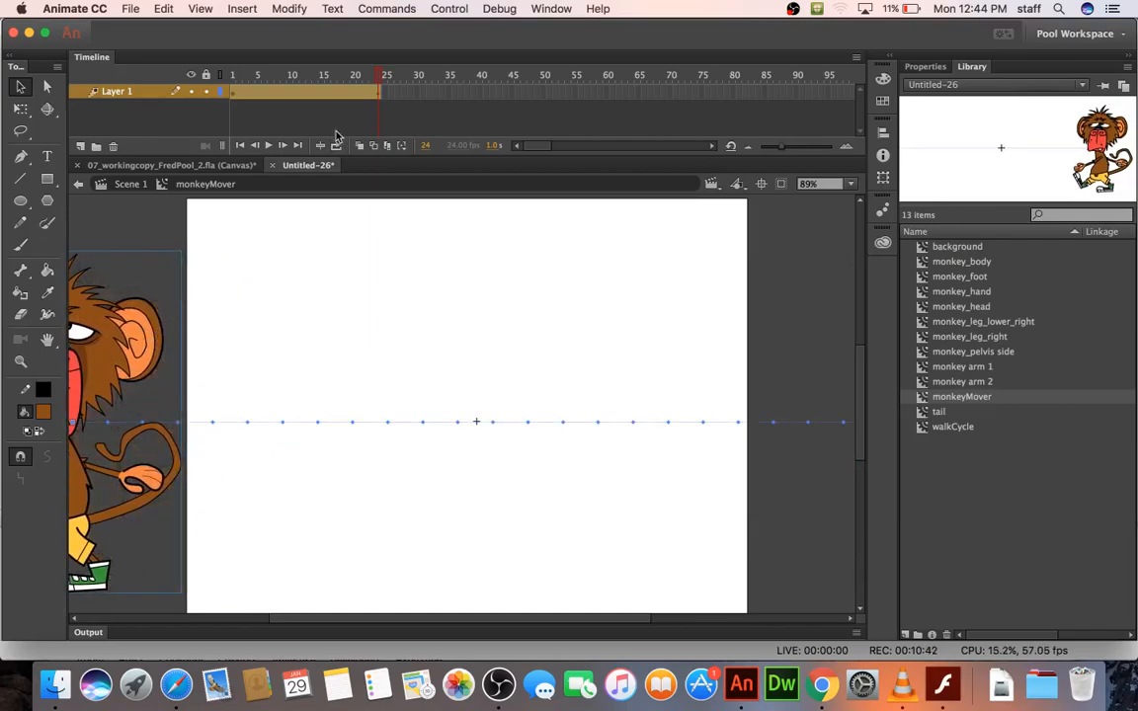
- Lengthen the monkeyMover motion tween past frame 95 by repeatedly inserting frames within its span, and test the movie
drag(239, 79, 381, 76)
click(265, 94)
click(263, 79)
click(403, 94)
drag(360, 96, 259, 95)
key(F5)
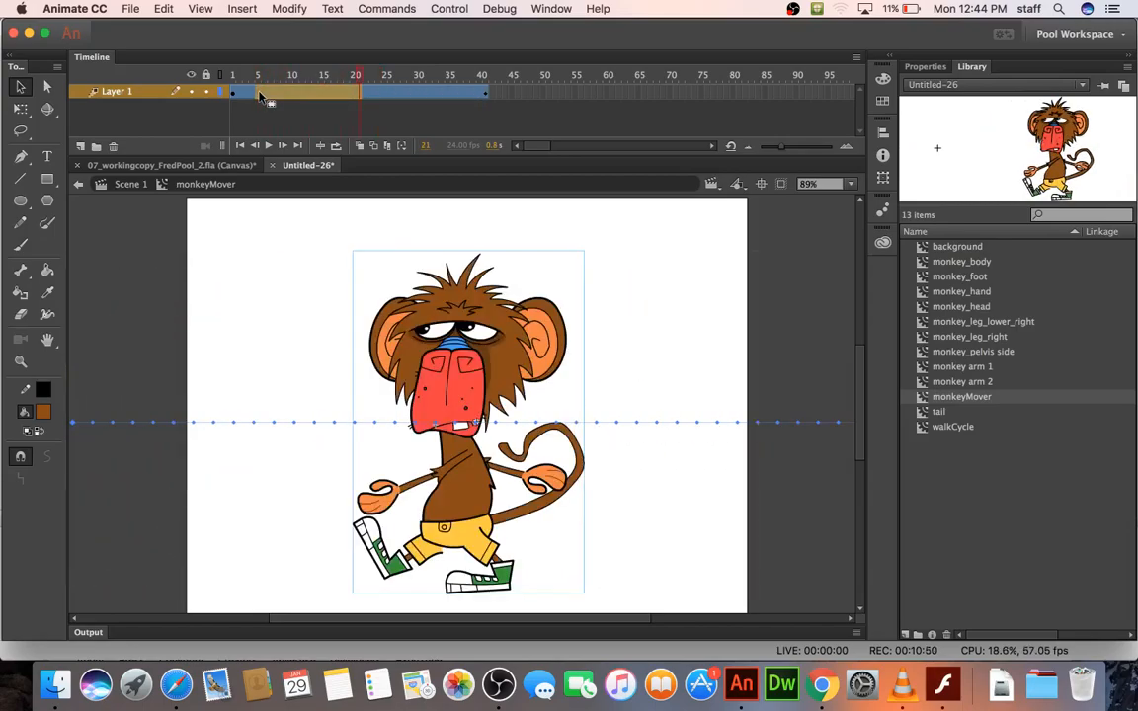
key(F5)
key(F5)
key(F5)
key(F5)
key(F5)
key(F5)
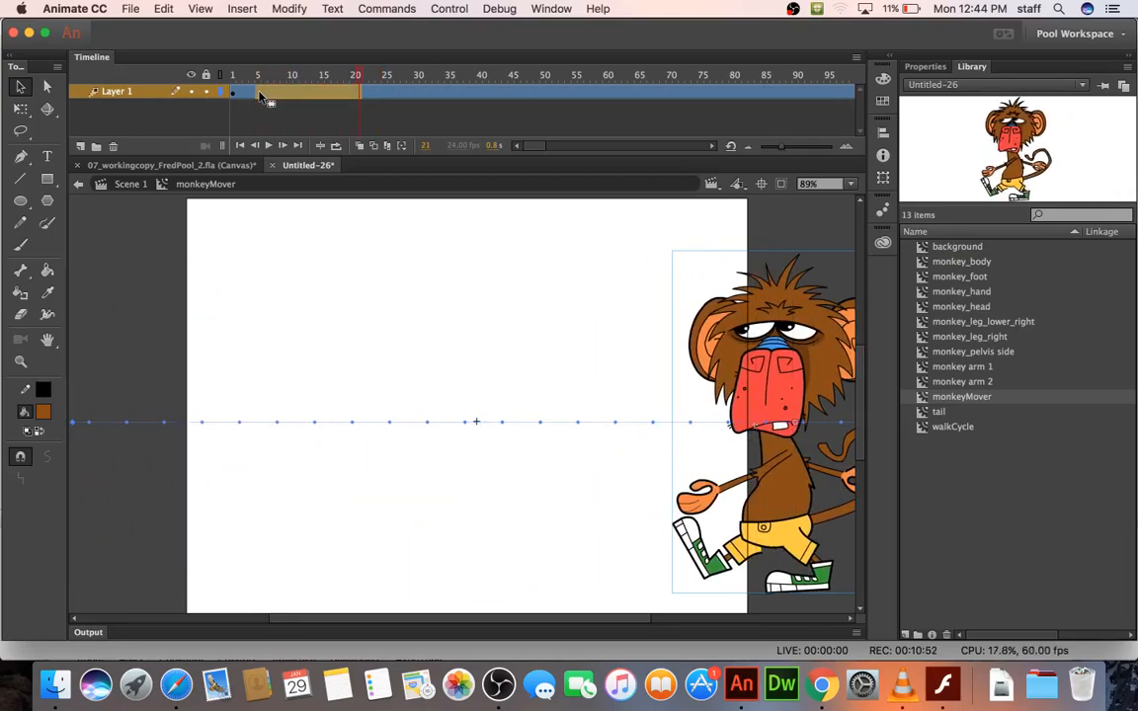
key(super+Return)
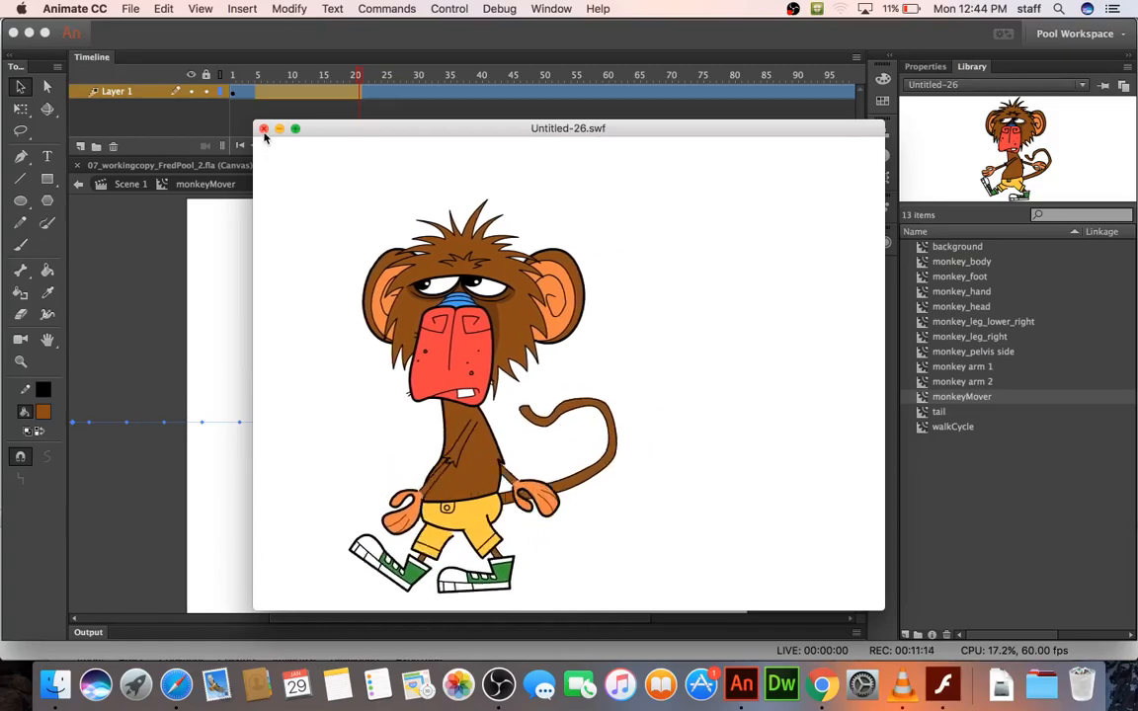
key(super+w)
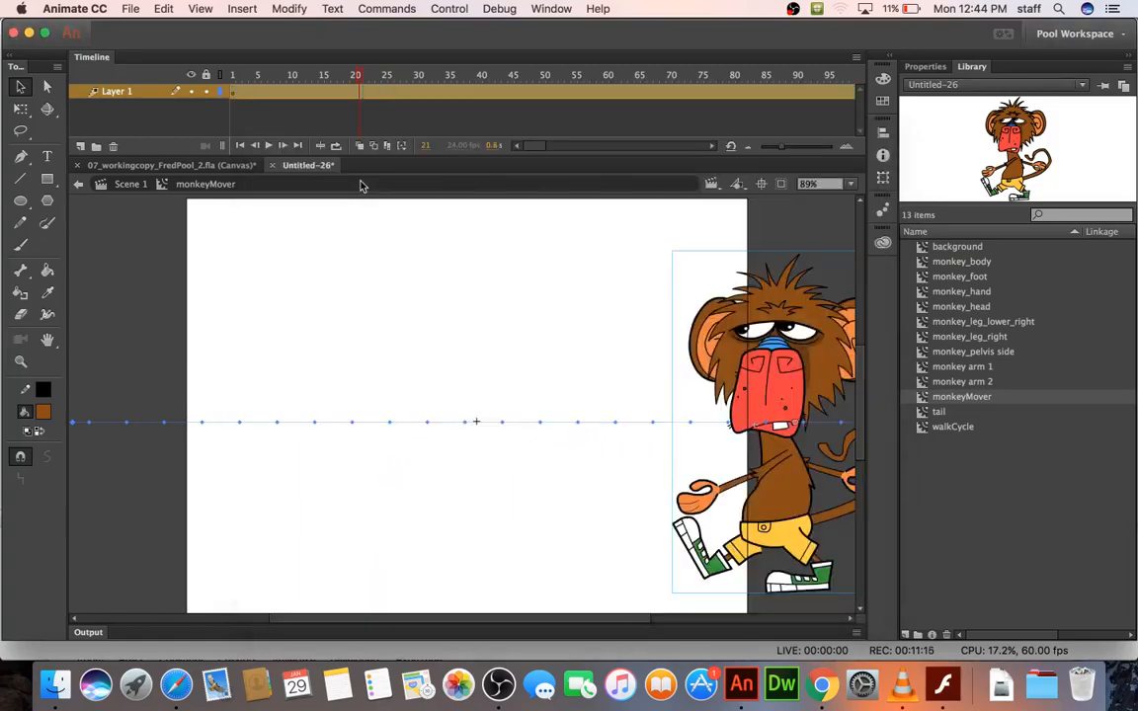
- Open the nested walkCycle symbol and tilt the monkey's head slightly counterclockwise at frame 10
double_click(794, 351)
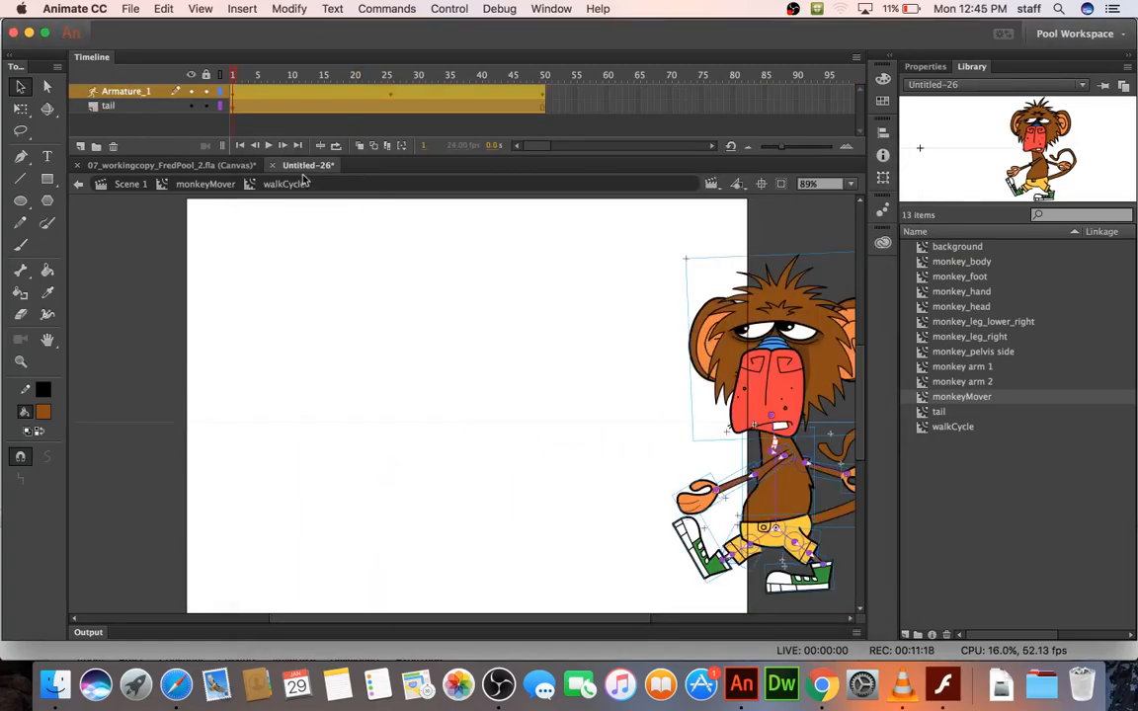
click(292, 97)
click(381, 268)
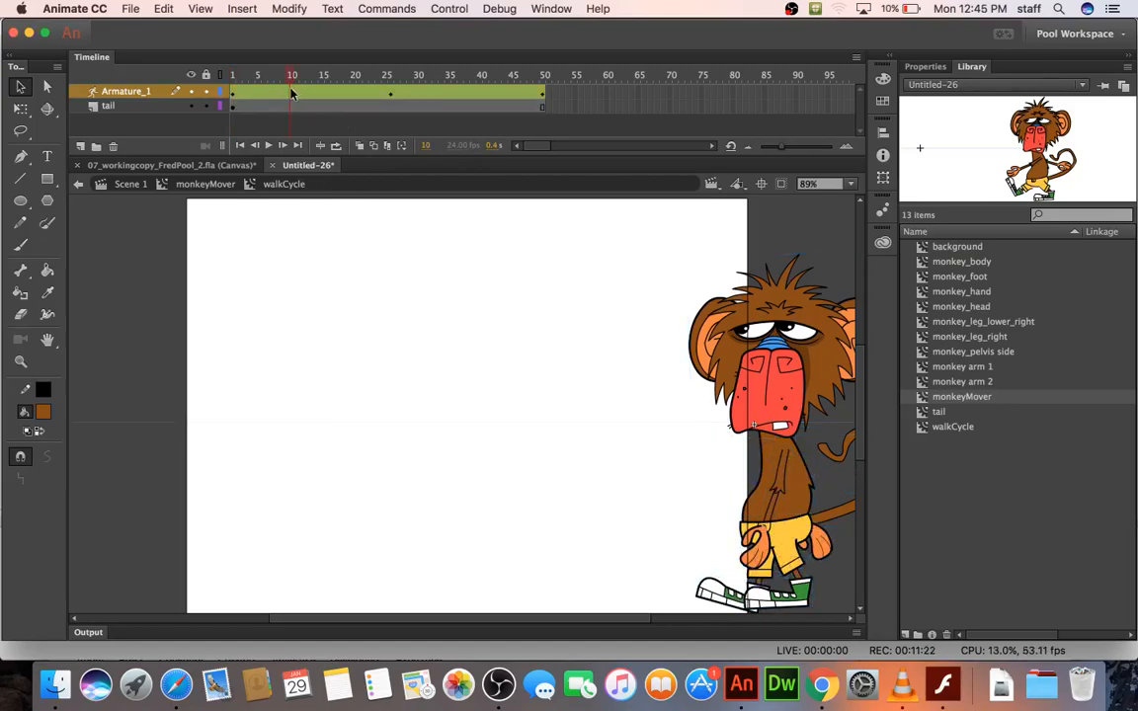
drag(704, 348, 698, 350)
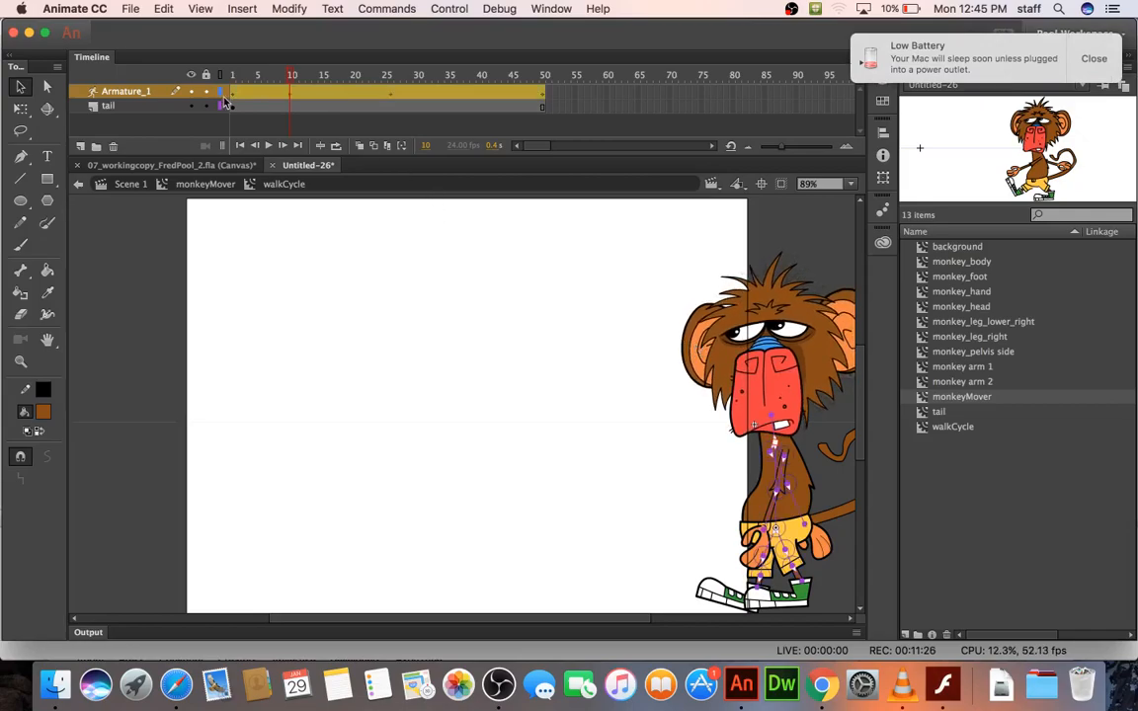
- Tilt the monkey's head slightly clockwise at frame 38 of Armature_1 and test the movie
drag(287, 96, 469, 94)
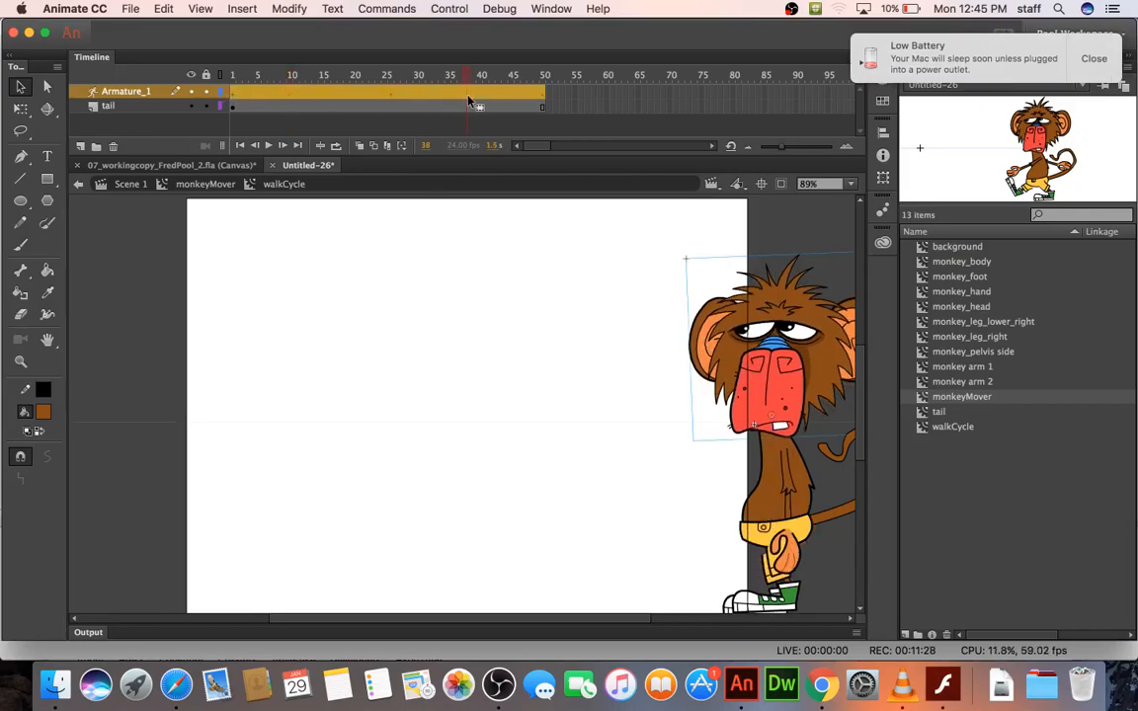
drag(773, 296, 701, 260)
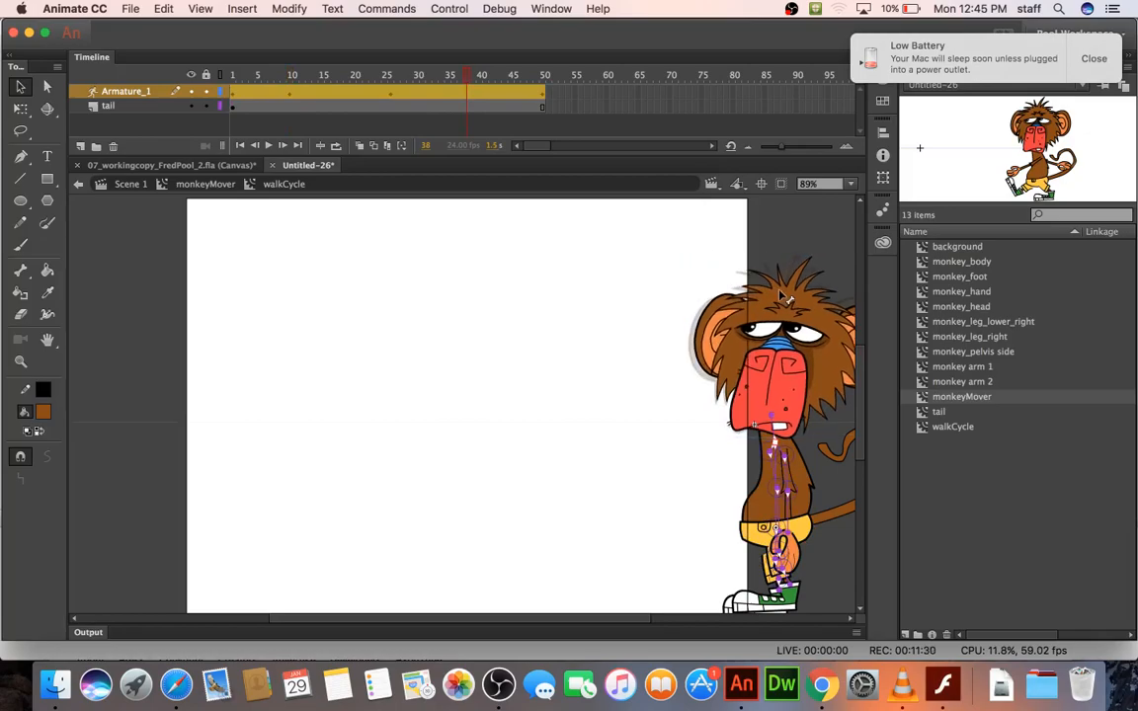
click(622, 274)
key(super+Return)
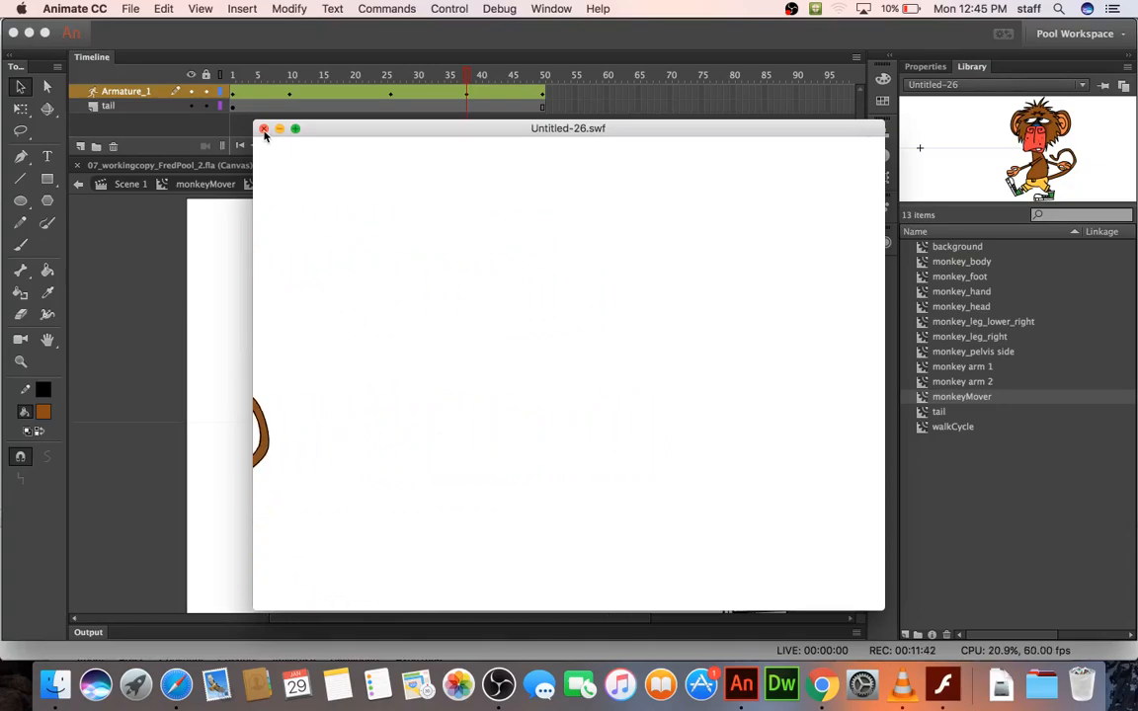
click(263, 130)
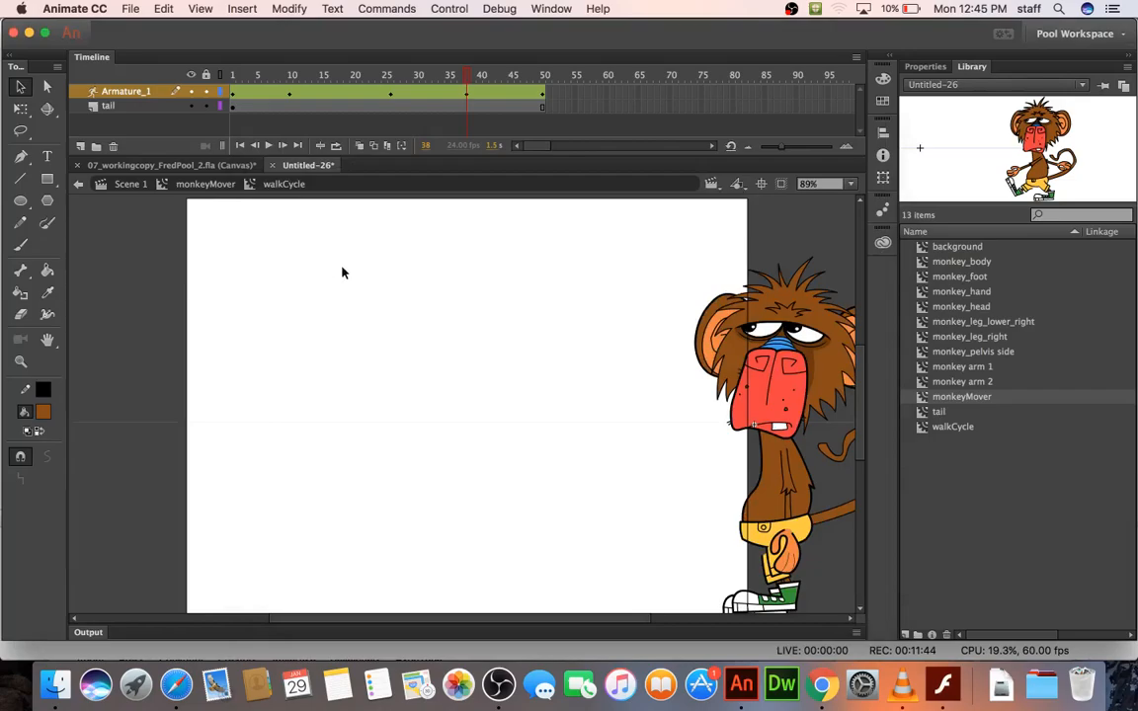